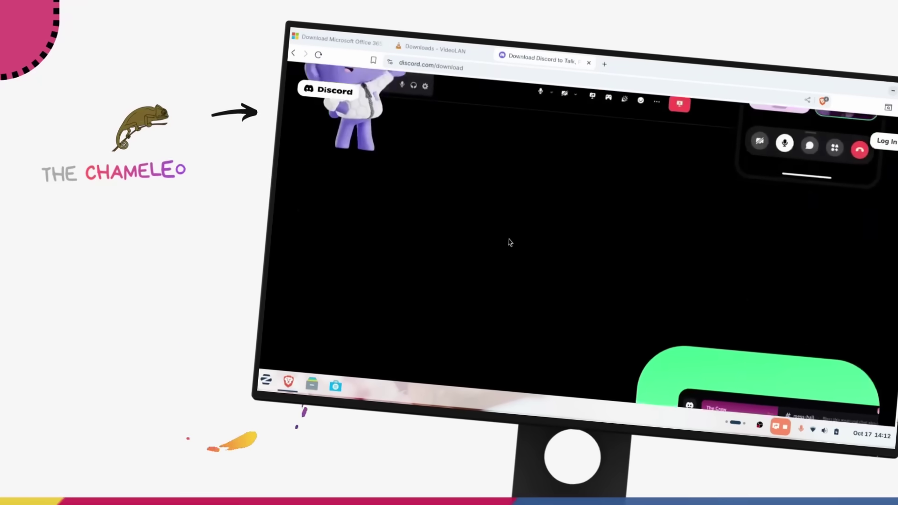
Close all three Brave tabs, then open OfficeSetup.exe from the Downloads folder in Files.
key("ctrl+shift+w")
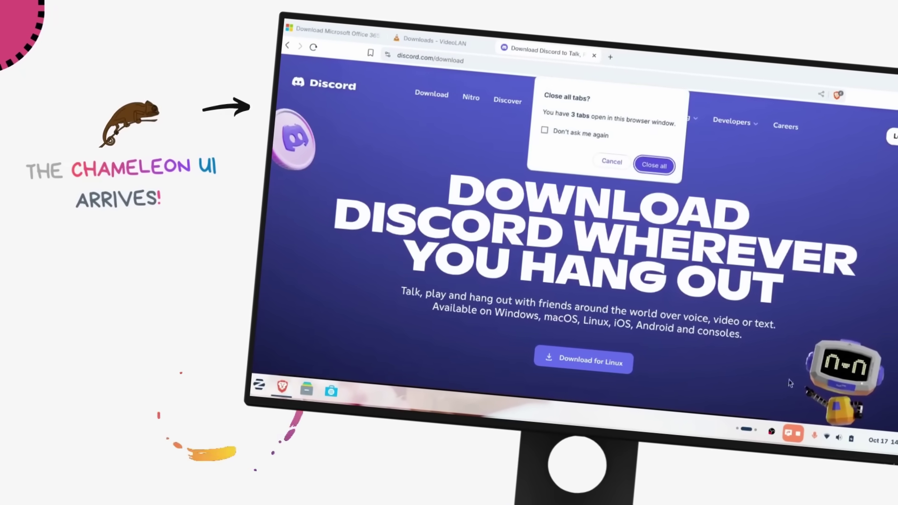
left_click(656, 165)
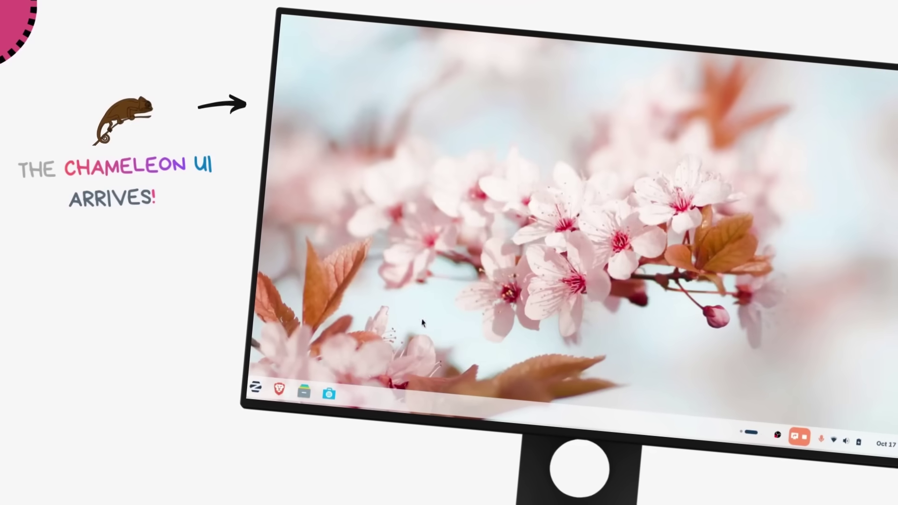
left_click(305, 390)
left_click(442, 186)
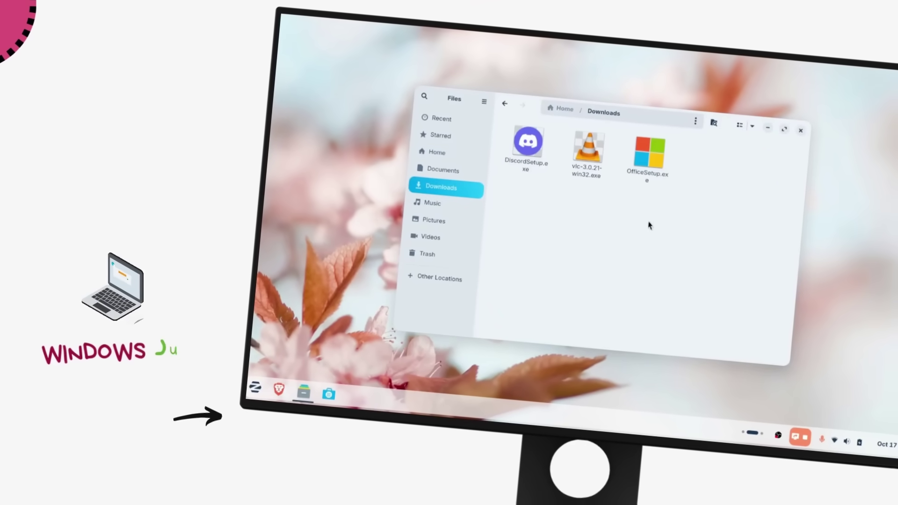
left_click(647, 181)
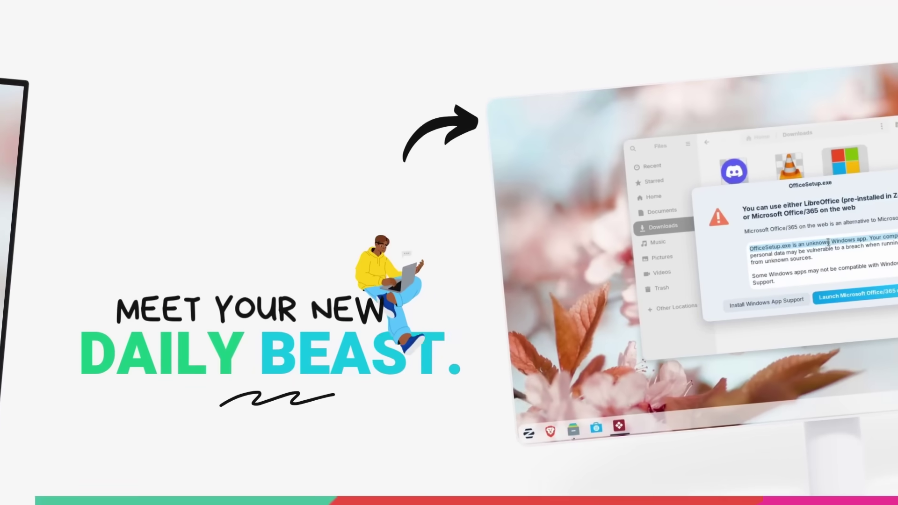
left_click_drag(525, 231, 607, 239)
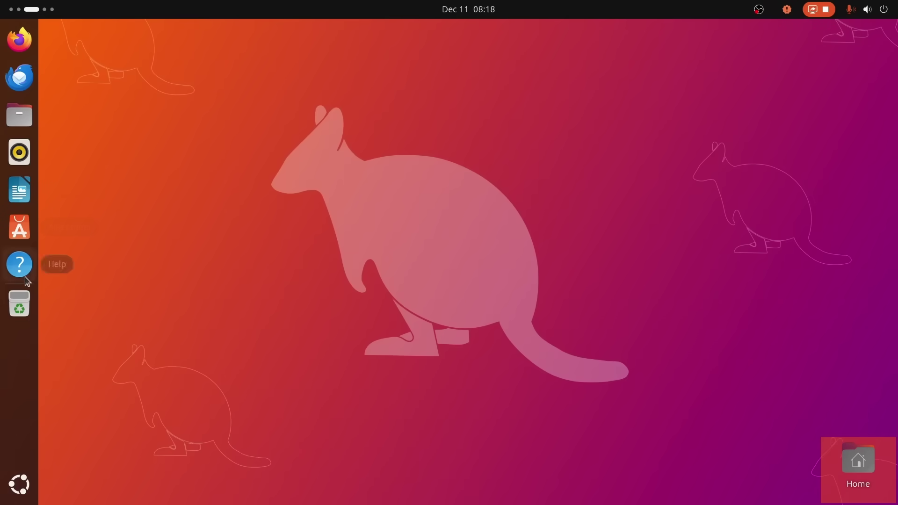
Preview the app grid, the quick settings power modes, and the calendar and notifications panel.
left_click(19, 484)
left_click(19, 485)
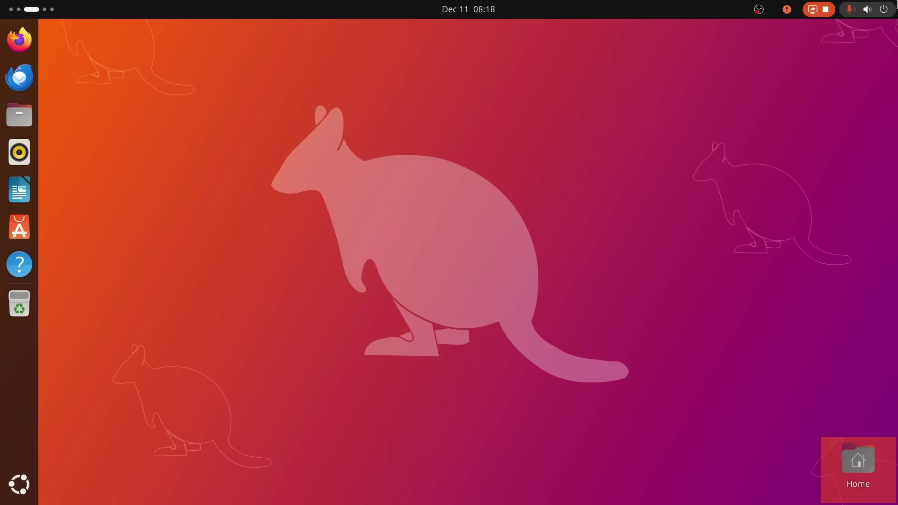
left_click(883, 9)
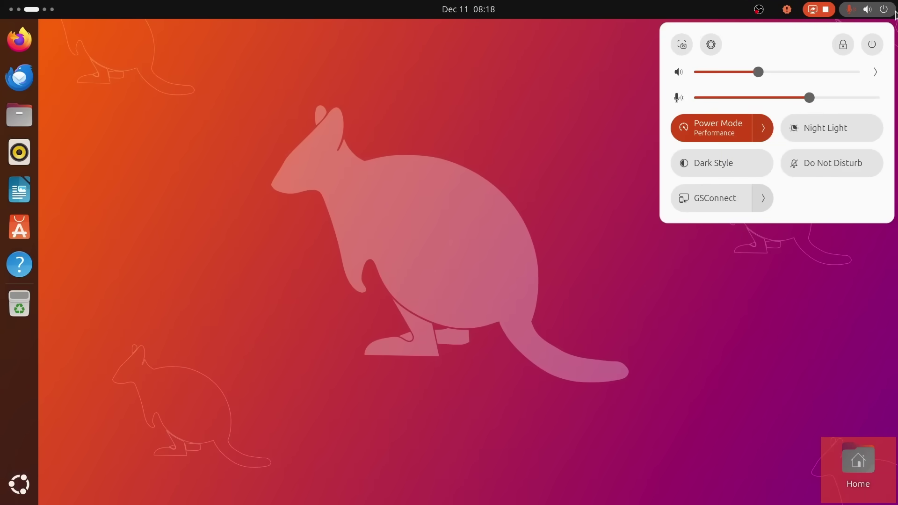
left_click(763, 128)
left_click(762, 128)
left_click(623, 97)
left_click(459, 7)
left_click(460, 7)
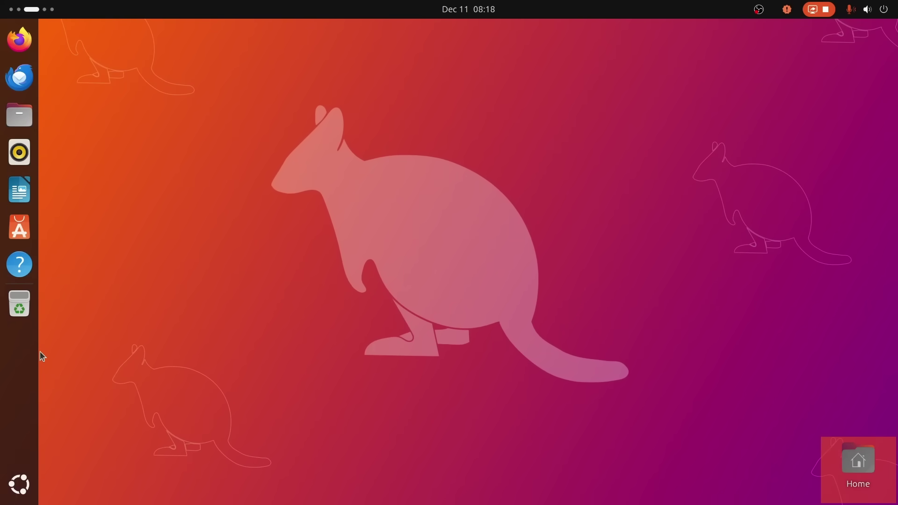
Show the desktop context menu, switch to the windows workspace, and raise Firefox, App Center and Files.
right_click(380, 183)
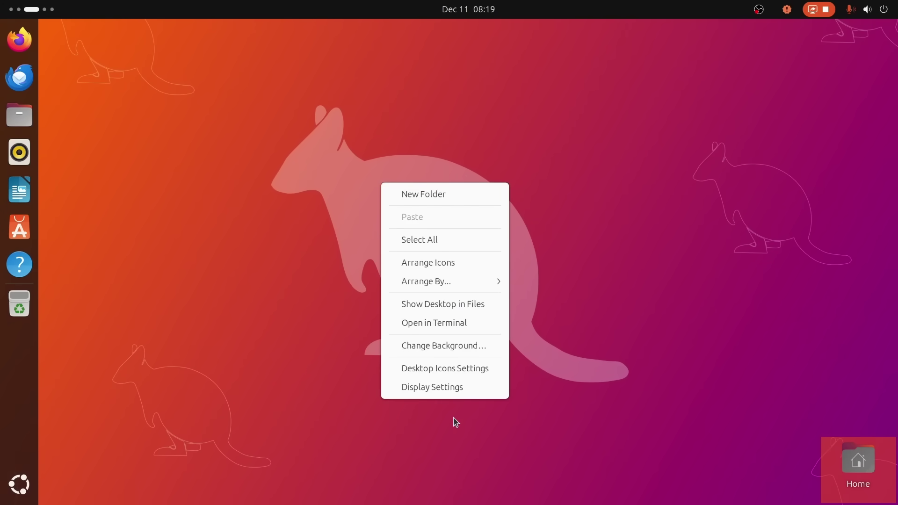
left_click(656, 367)
key("super+Page_Up")
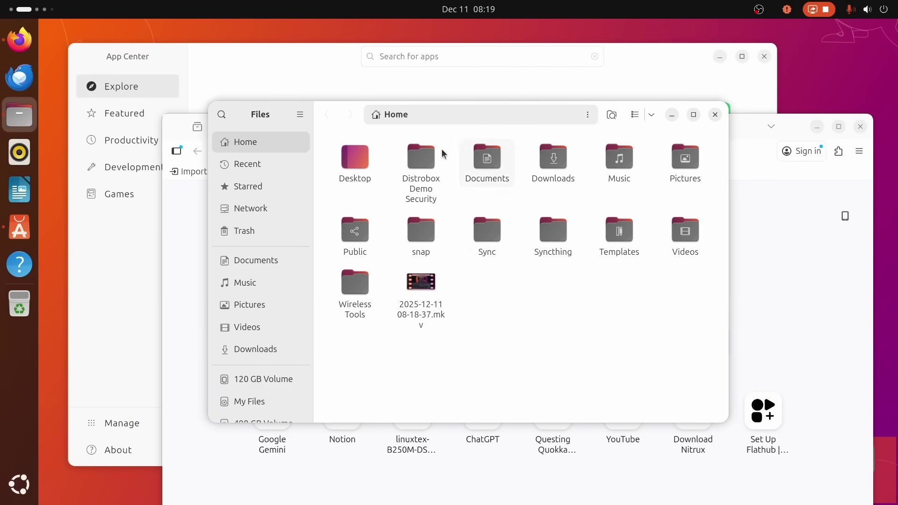
left_click(6, 50)
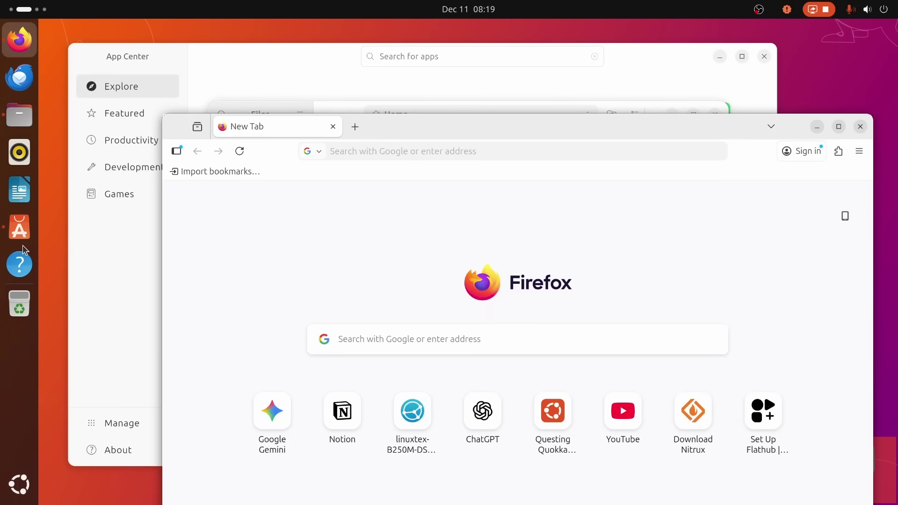
left_click(19, 228)
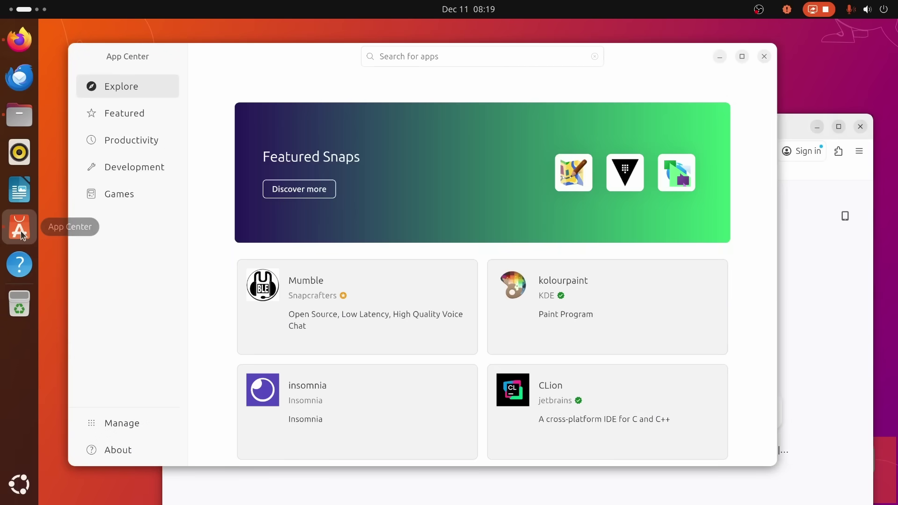
left_click(19, 116)
left_click(19, 41)
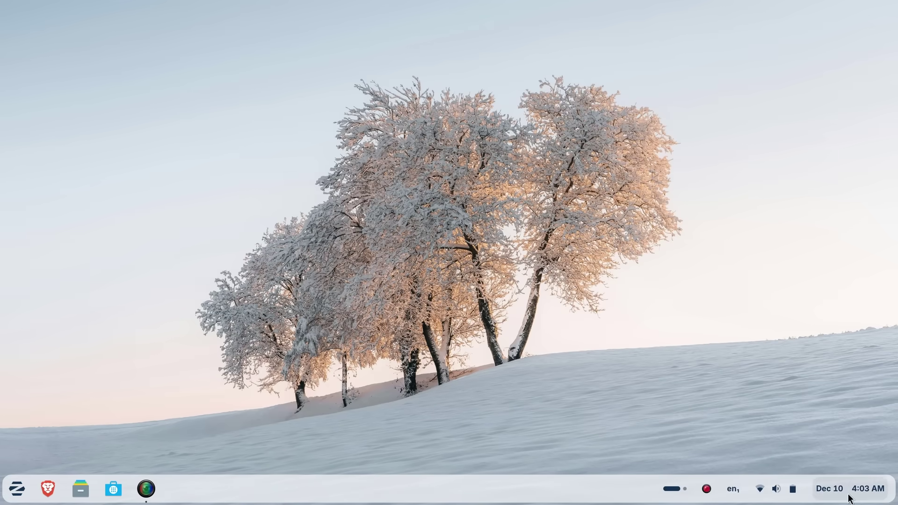
Browse the Internet, Office and Sound & Video categories in the Zorin menu.
key("super")
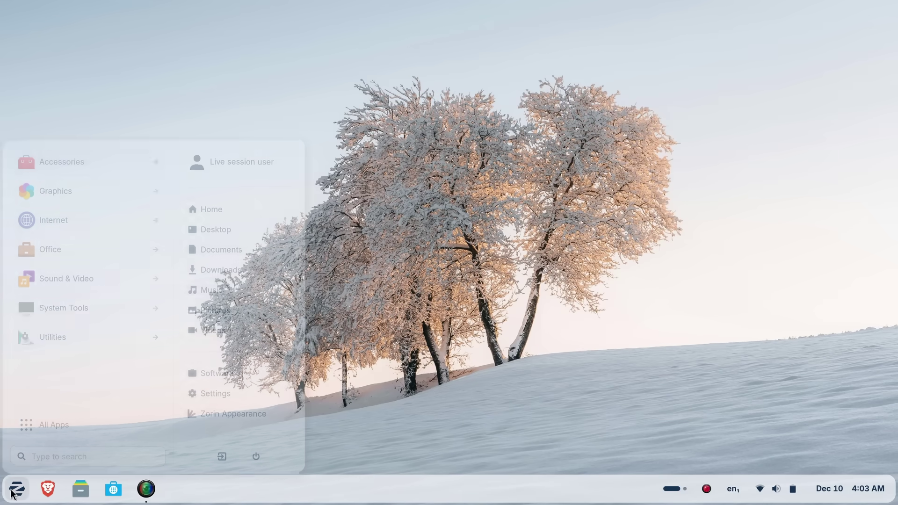
left_click(104, 206)
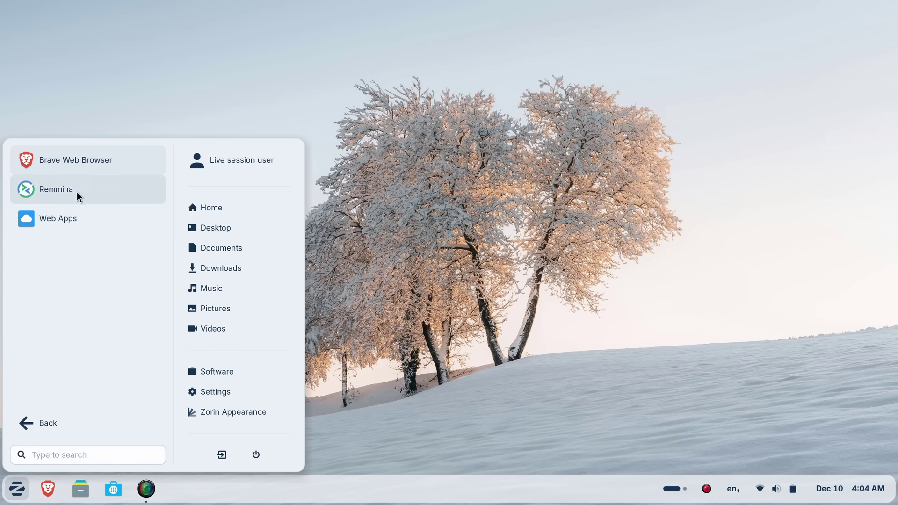
left_click(30, 422)
left_click(80, 239)
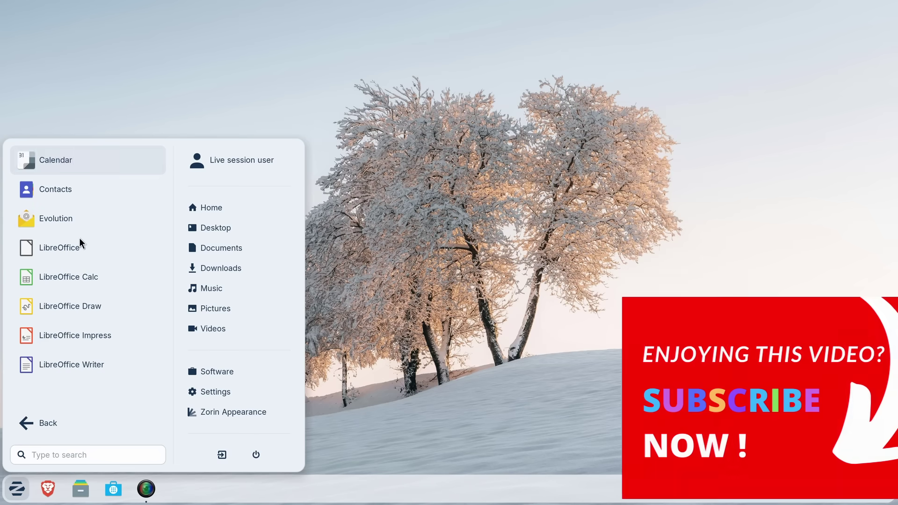
left_click(63, 429)
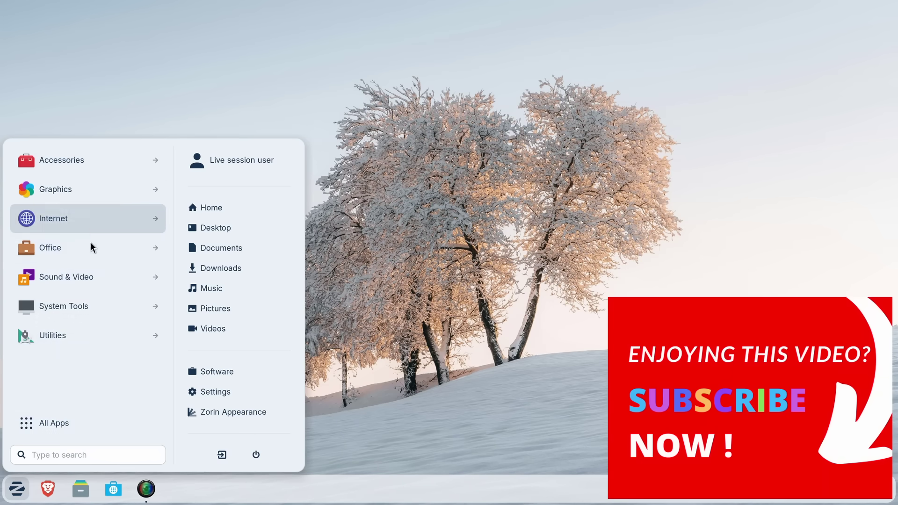
left_click(88, 270)
left_click(60, 424)
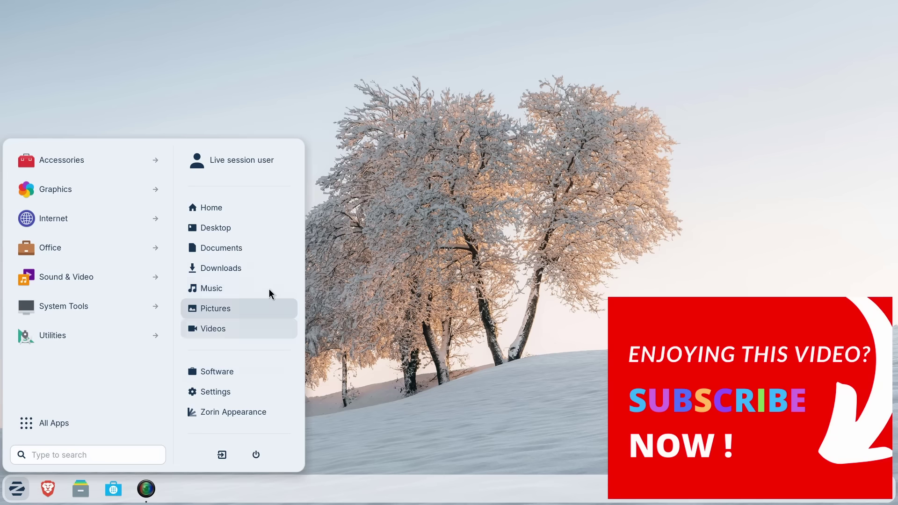
left_click(455, 322)
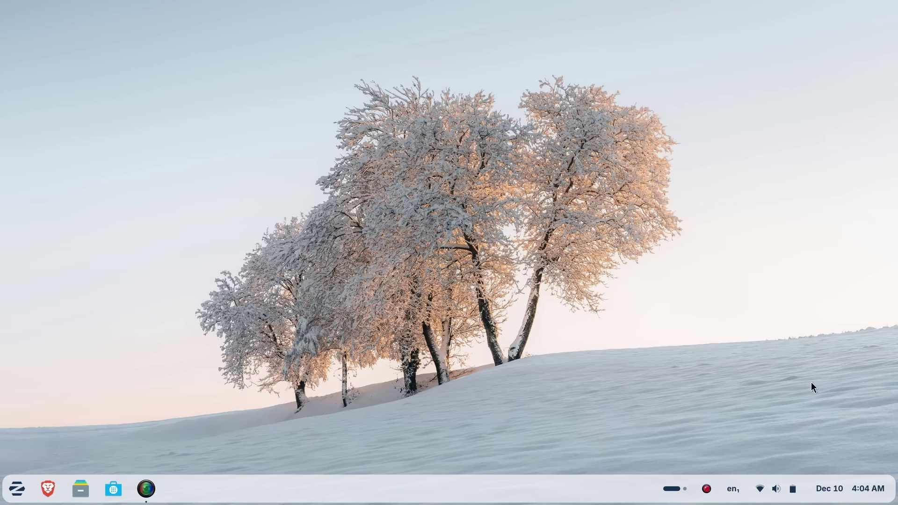
Peek at the calendar, quick settings and keyboard layout menus in the taskbar tray.
left_click(887, 496)
left_click(887, 496)
left_click(793, 497)
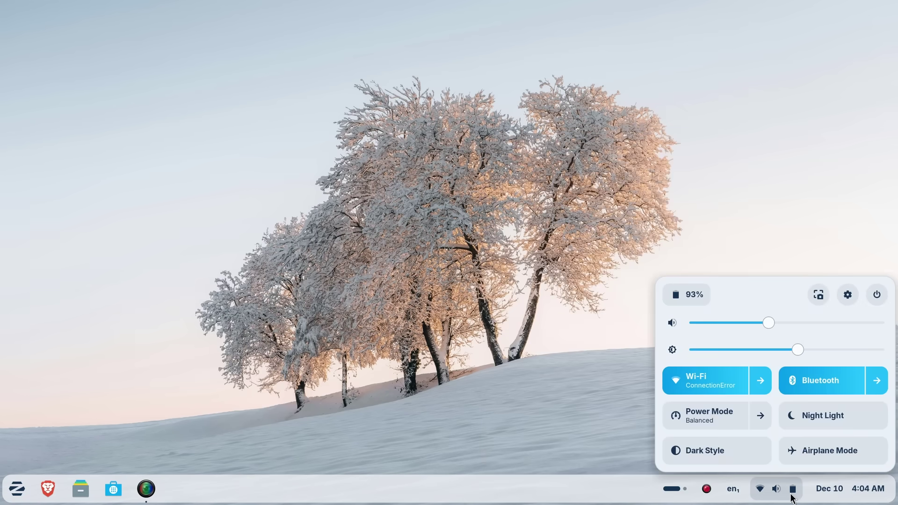
left_click(792, 497)
left_click(743, 497)
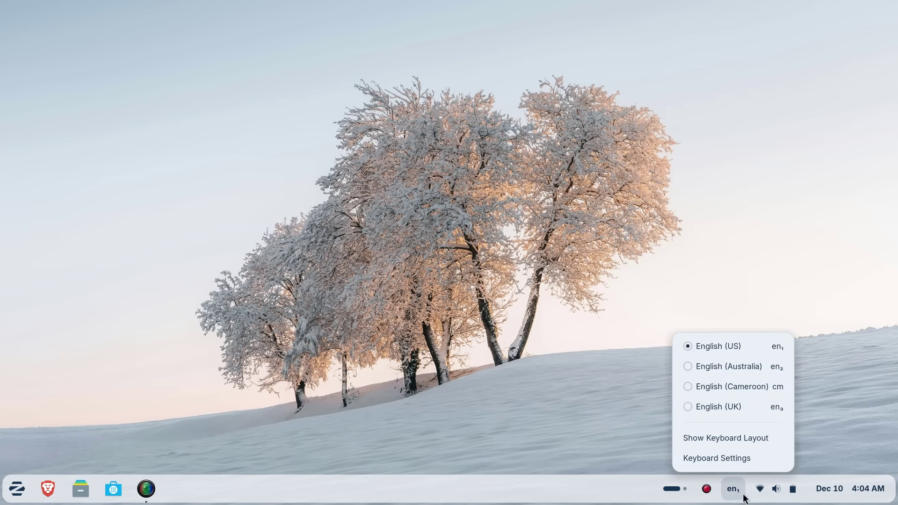
left_click(744, 497)
Set the power mode to Performance, then toggle dark style on and back off.
left_click(758, 491)
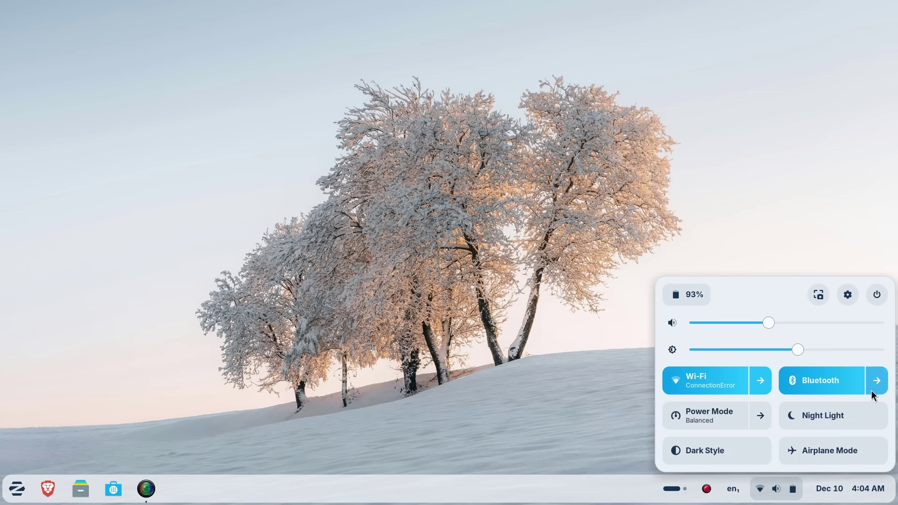
left_click(763, 416)
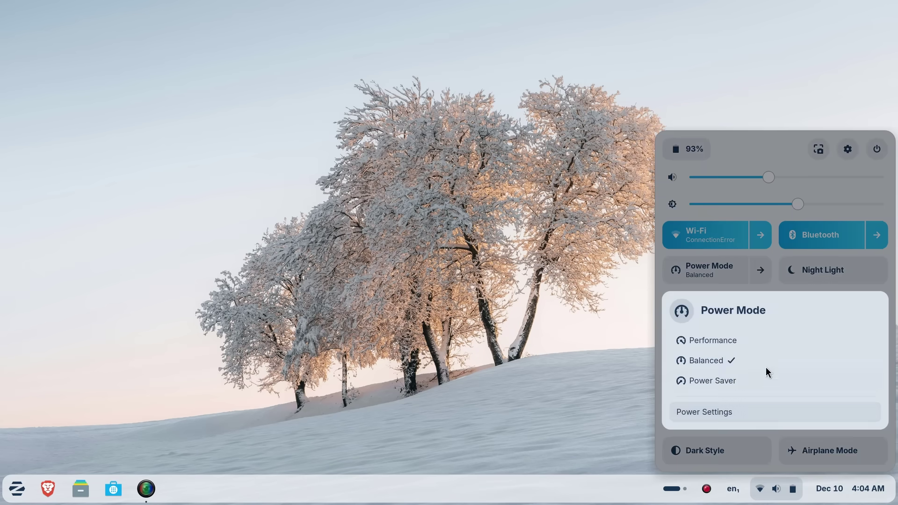
left_click(766, 342)
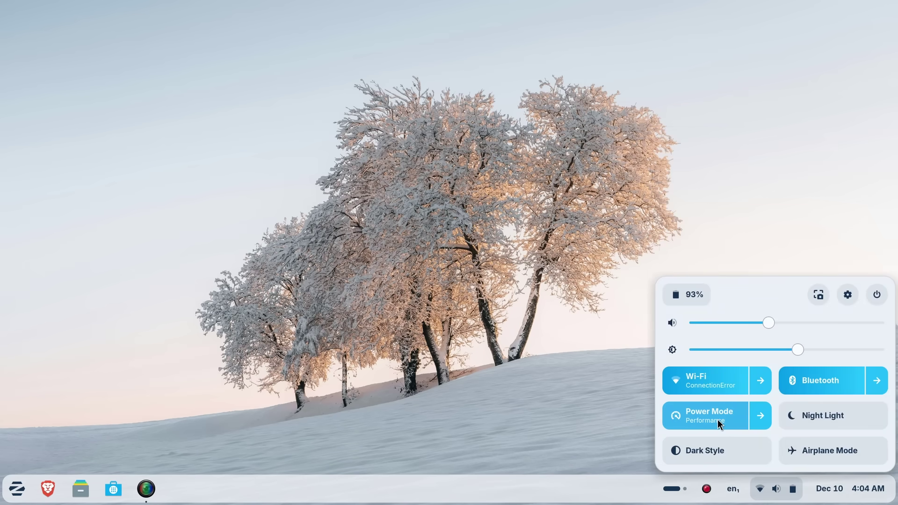
left_click(711, 450)
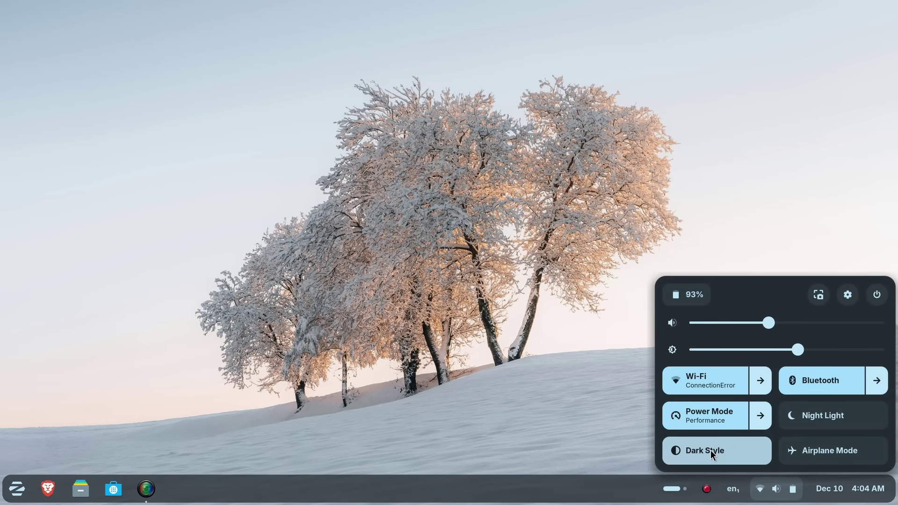
left_click(711, 450)
left_click(508, 340)
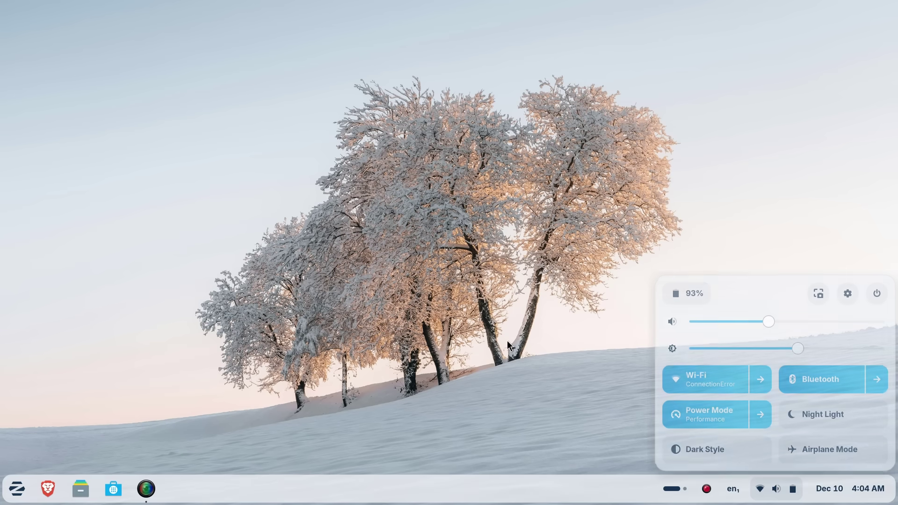
Launch Software, Files and Brave, maximising the Brave window.
left_click(113, 486)
left_click(81, 489)
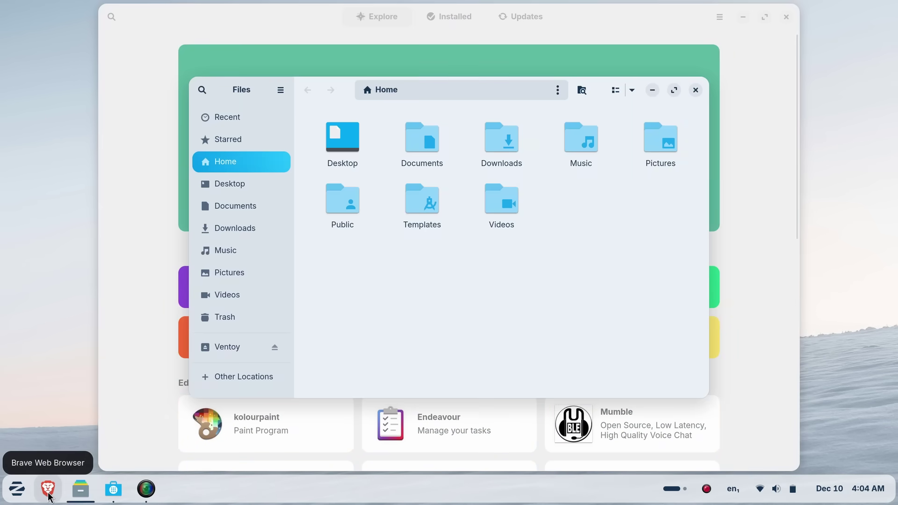
left_click(48, 489)
double_click(436, 41)
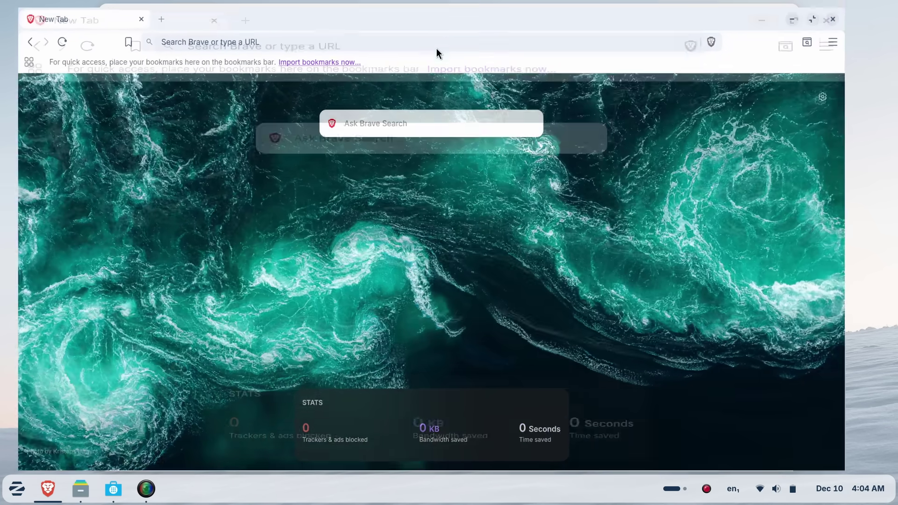
Toggle Files and Software from the taskbar and Alt+Tab through the open windows.
left_click(82, 489)
left_click(82, 489)
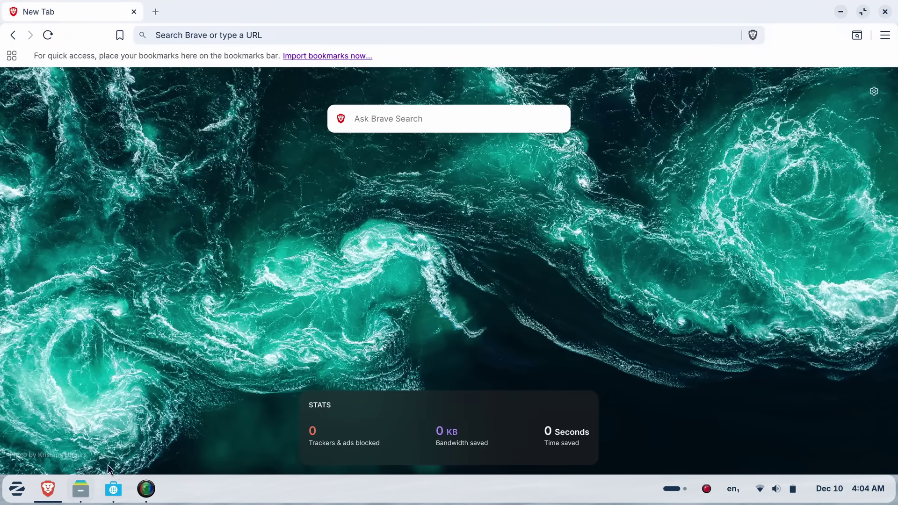
left_click(120, 489)
left_click(121, 488)
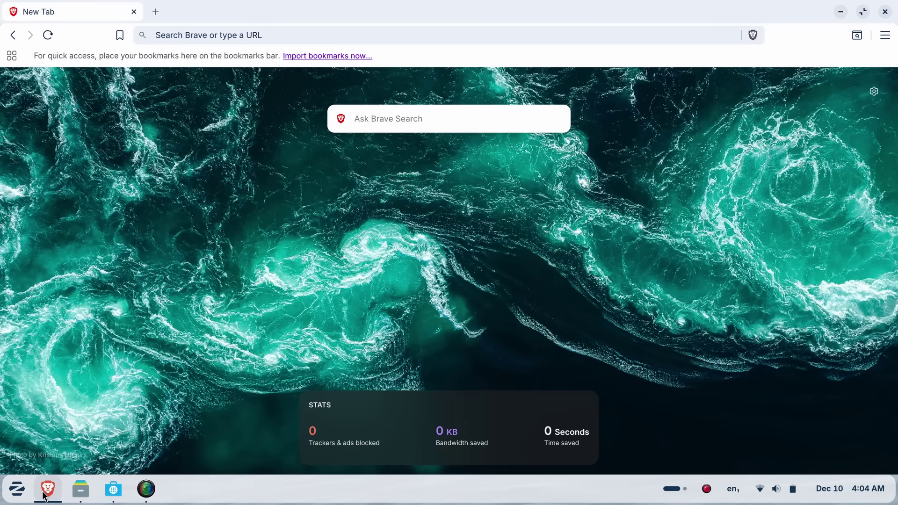
left_click(125, 496)
left_click(125, 496)
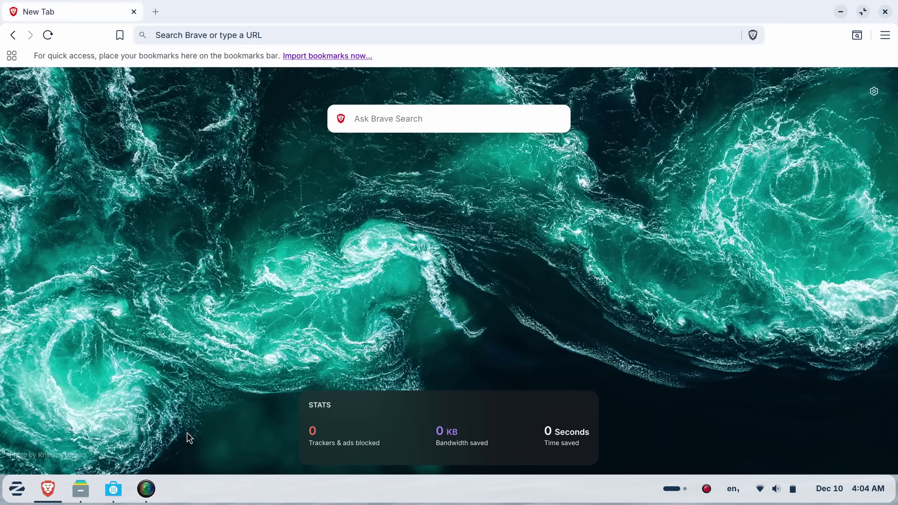
key("alt+Tab")
key("alt+Tab")
key("alt+Tab")
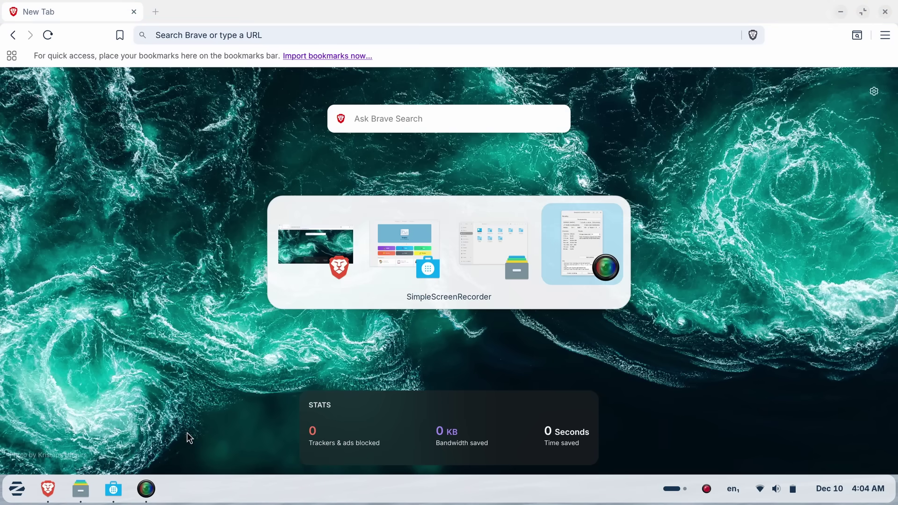
key("alt+Tab")
key("alt+Tab")
key("alt+Tab")
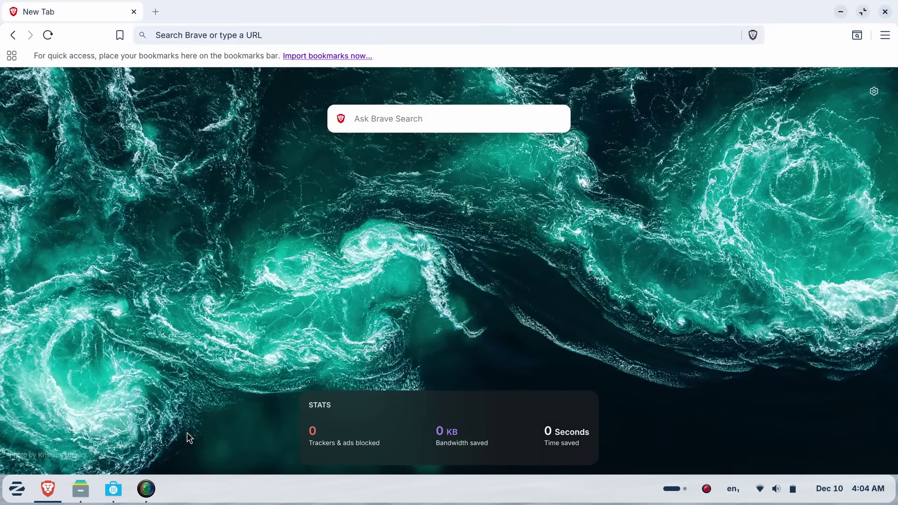
key("alt+Tab")
key("alt+Tab")
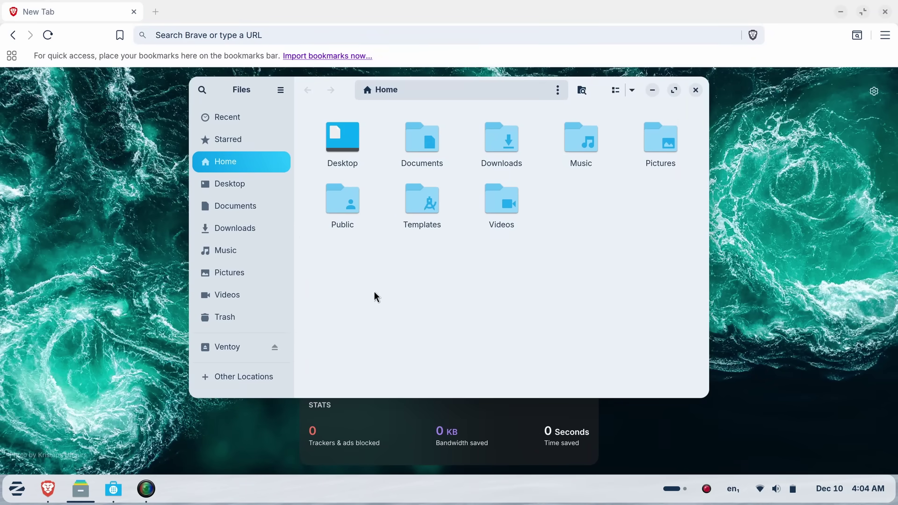
Close the Files and Software windows.
left_click(696, 90)
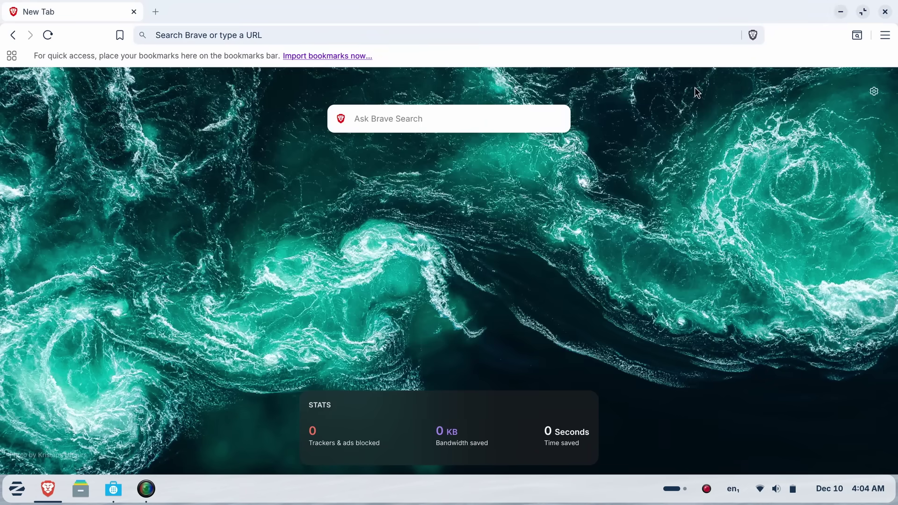
key("alt+Tab")
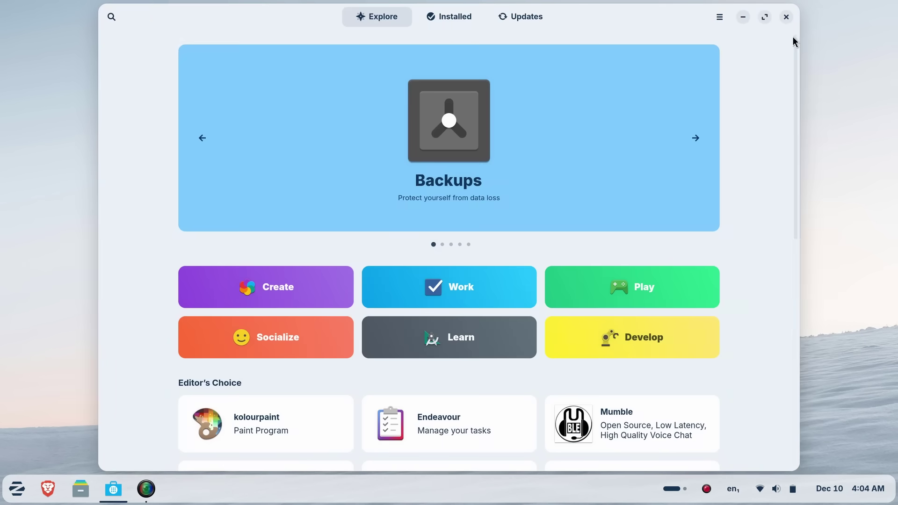
left_click(786, 17)
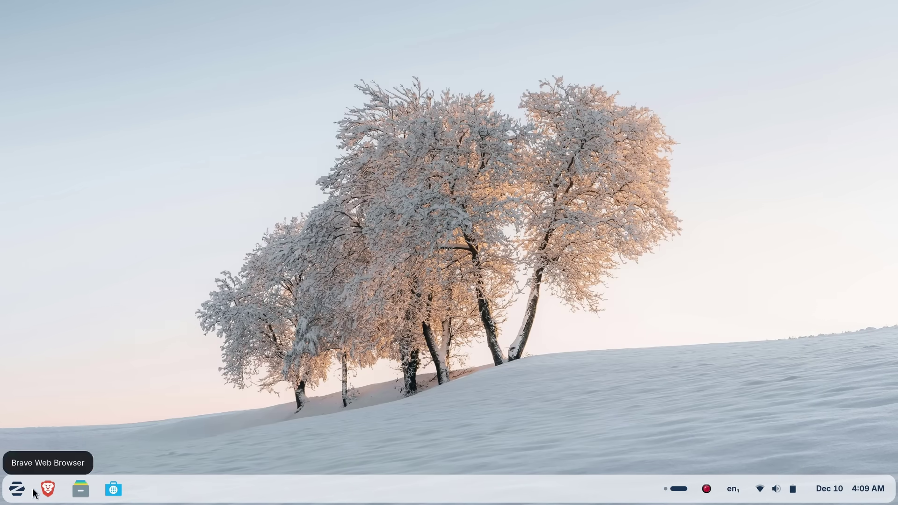
Launch Zorin Appearance from the Zorin menu, then briefly reopen and dismiss the menu.
left_click(14, 494)
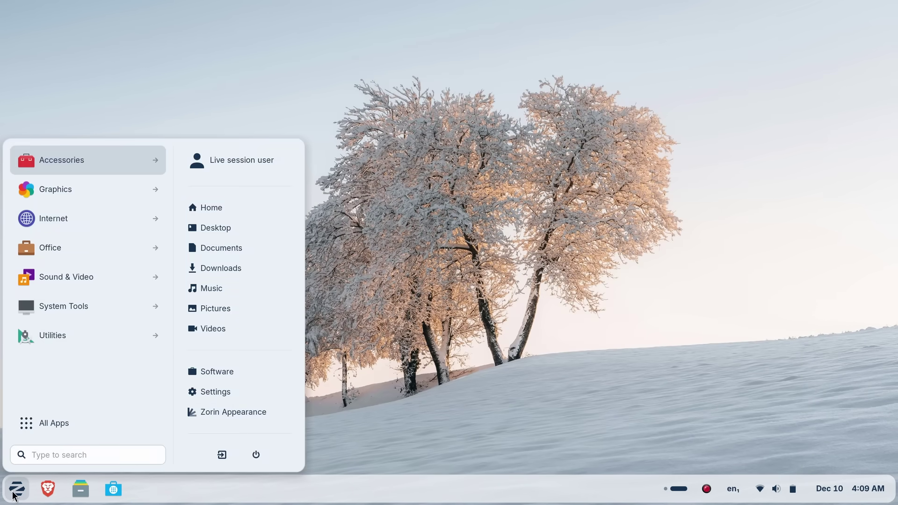
left_click(238, 406)
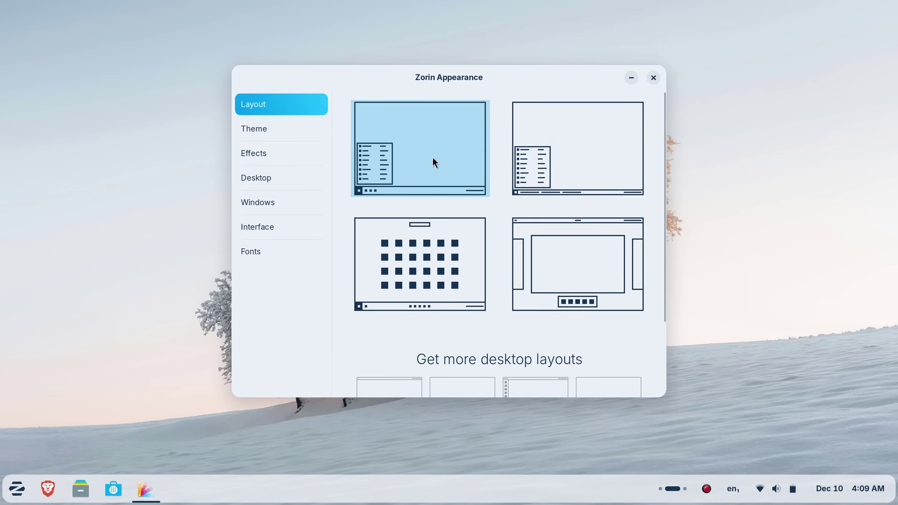
left_click(19, 496)
left_click(543, 231)
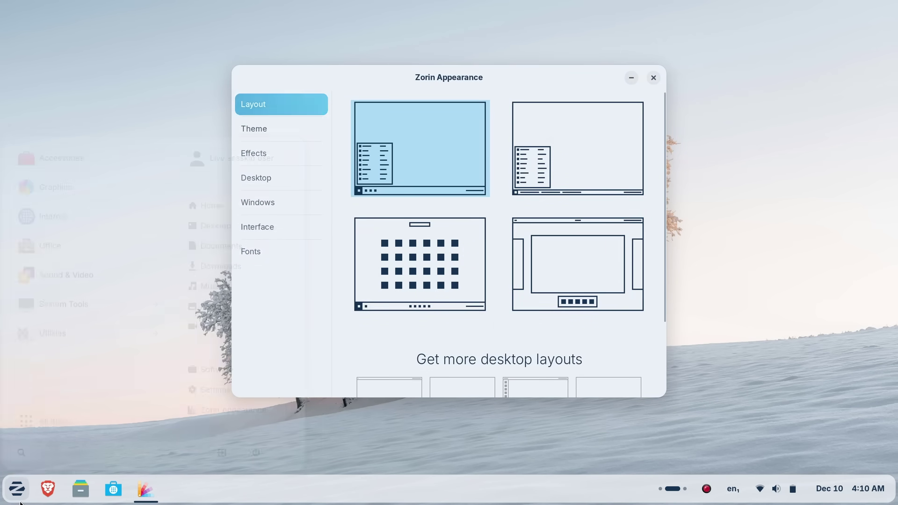
left_click(566, 190)
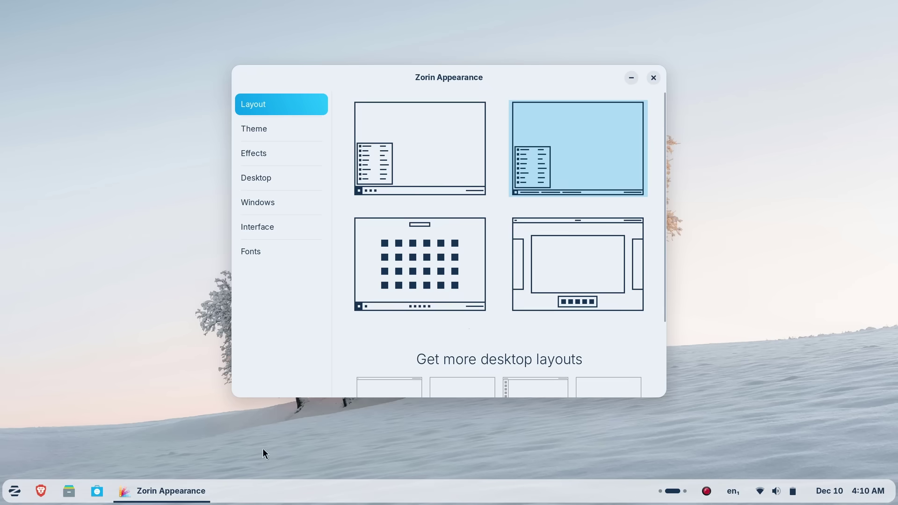
left_click(14, 490)
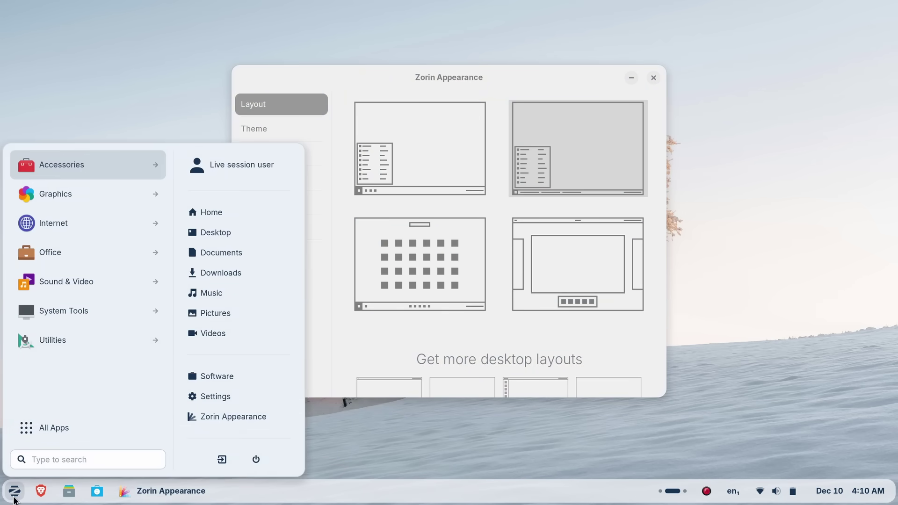
left_click(14, 491)
left_click(70, 492)
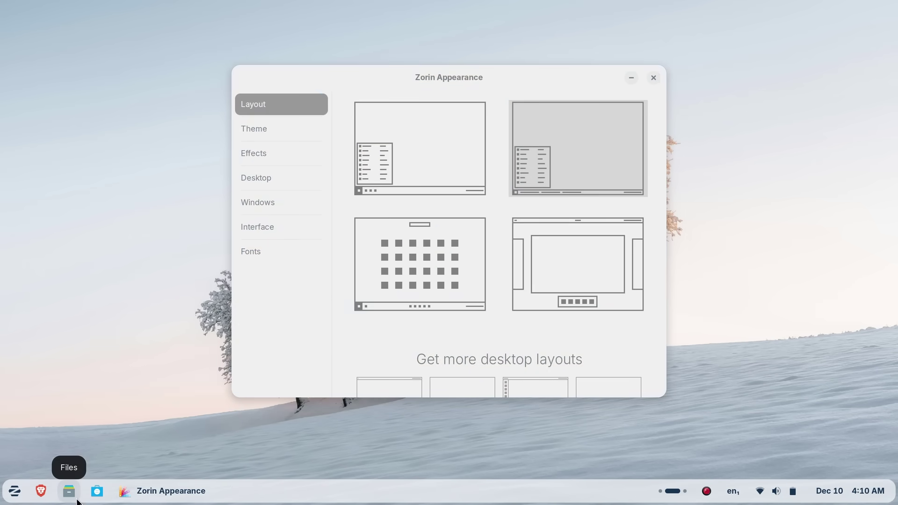
left_click(91, 492)
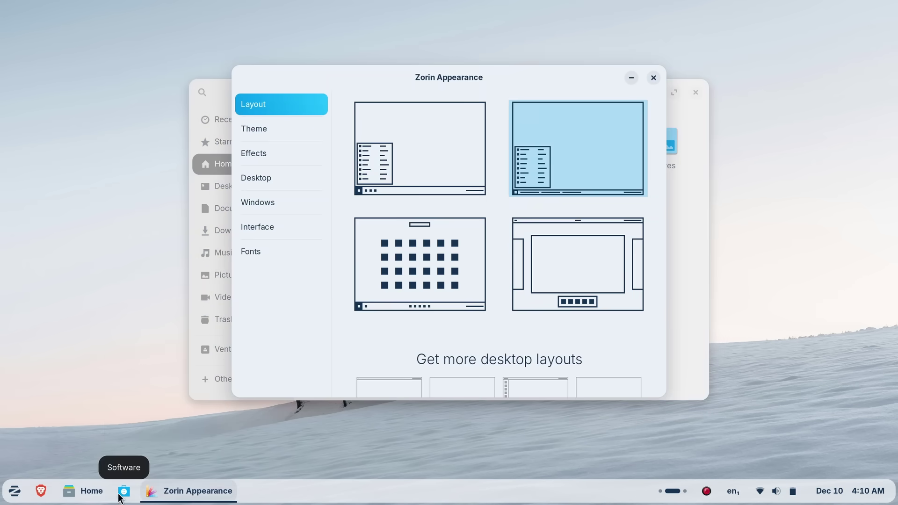
left_click(99, 496)
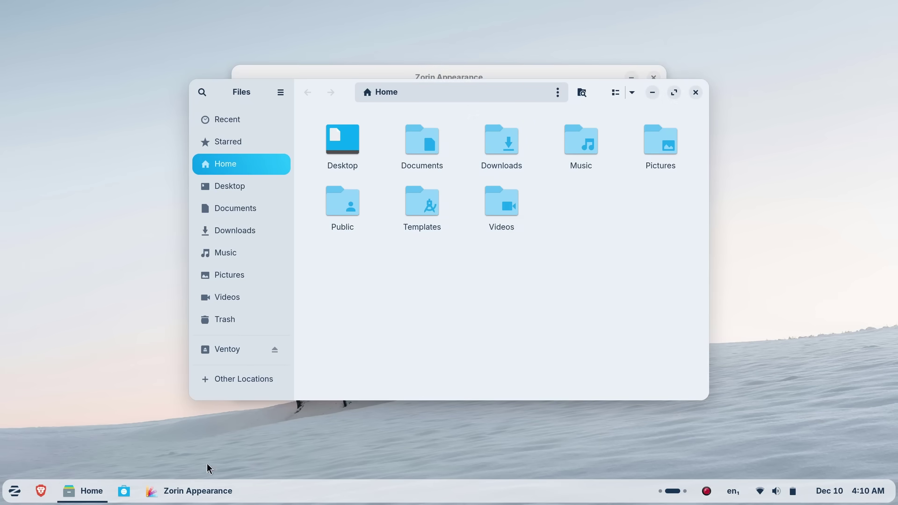
left_click(197, 491)
left_click(400, 183)
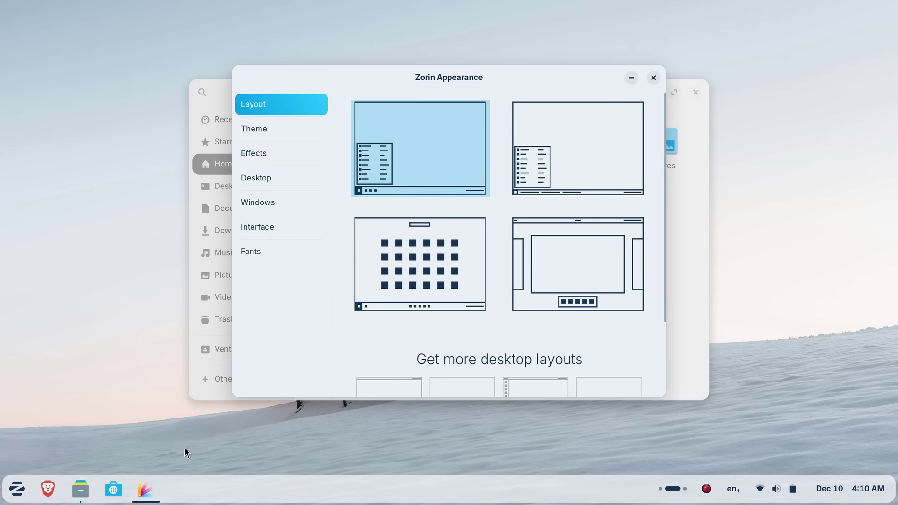
left_click(223, 98)
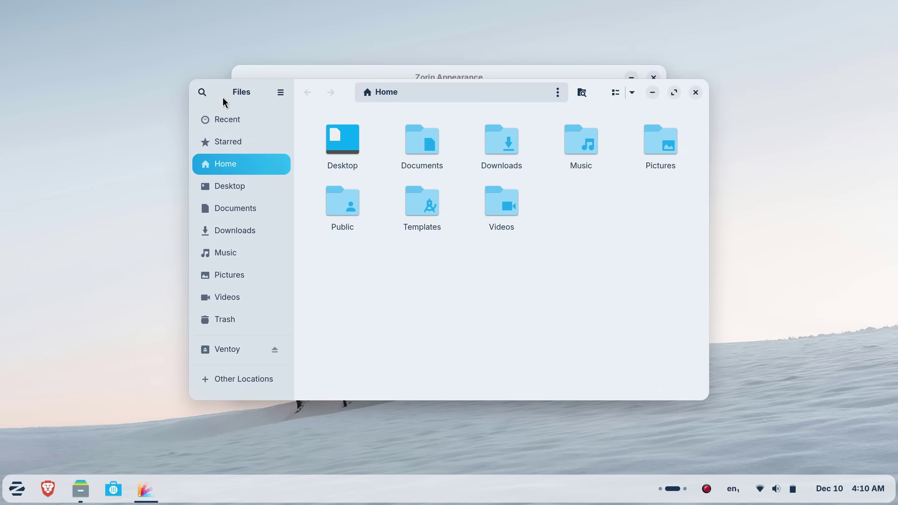
left_click(696, 93)
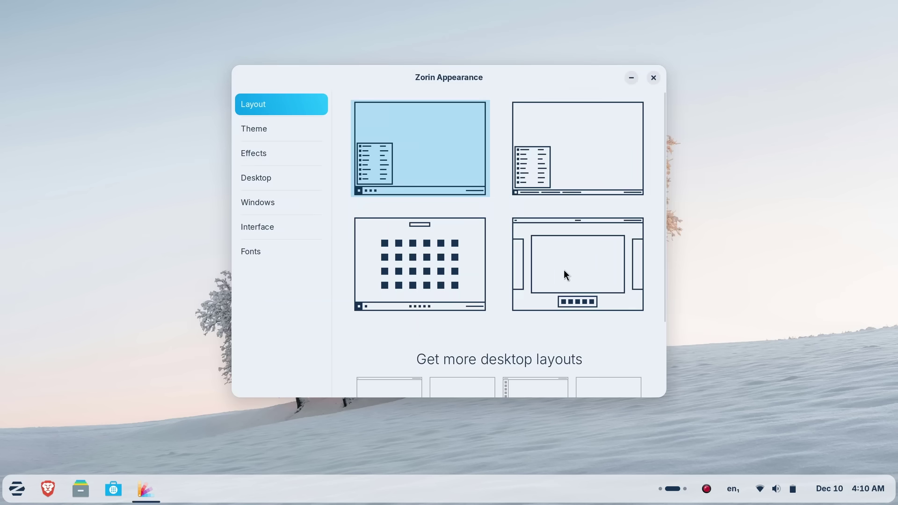
Apply the bottom-left layout with centred taskbar icons and scroll through its app grid.
left_click(402, 293)
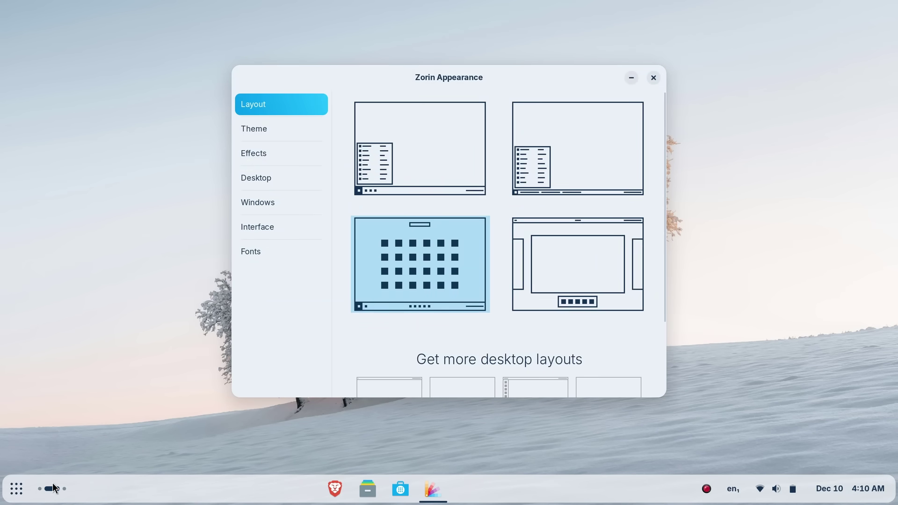
left_click(17, 489)
scroll(397, 285, "down", 1)
scroll(396, 285, "up", 1)
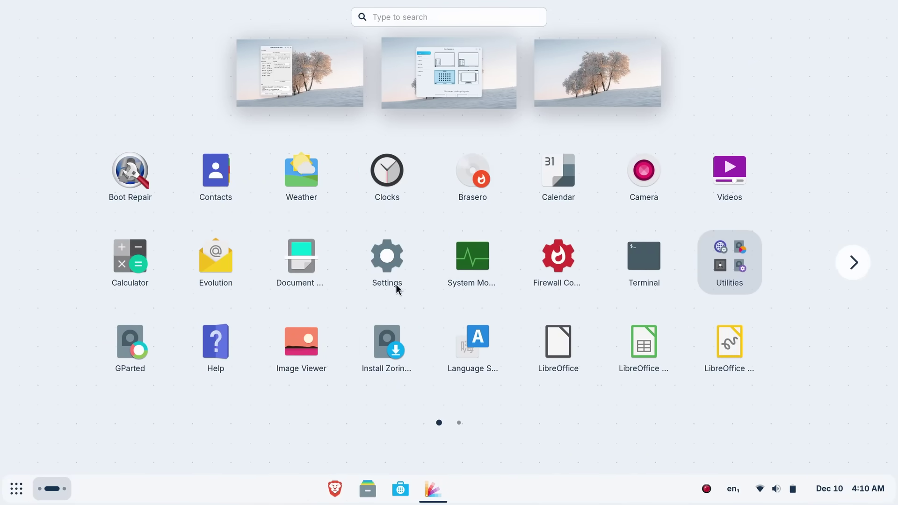
left_click(475, 88)
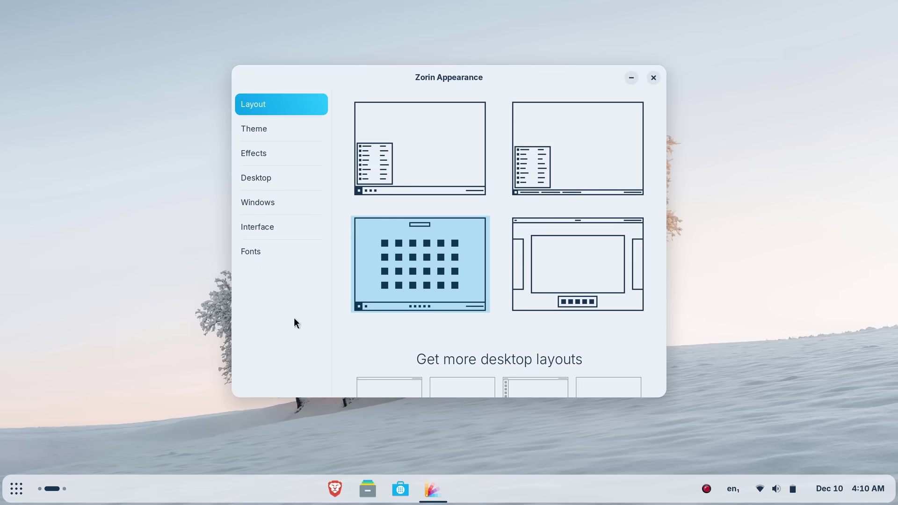
Open and close Files from the new taskbar, then apply the fourth layout with a top panel.
left_click(21, 495)
left_click(21, 495)
left_click(21, 495)
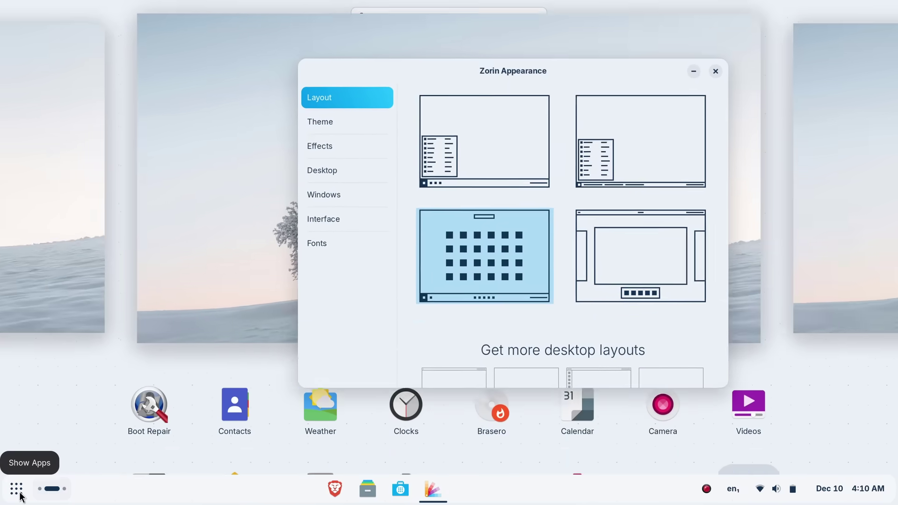
left_click(21, 495)
left_click(367, 489)
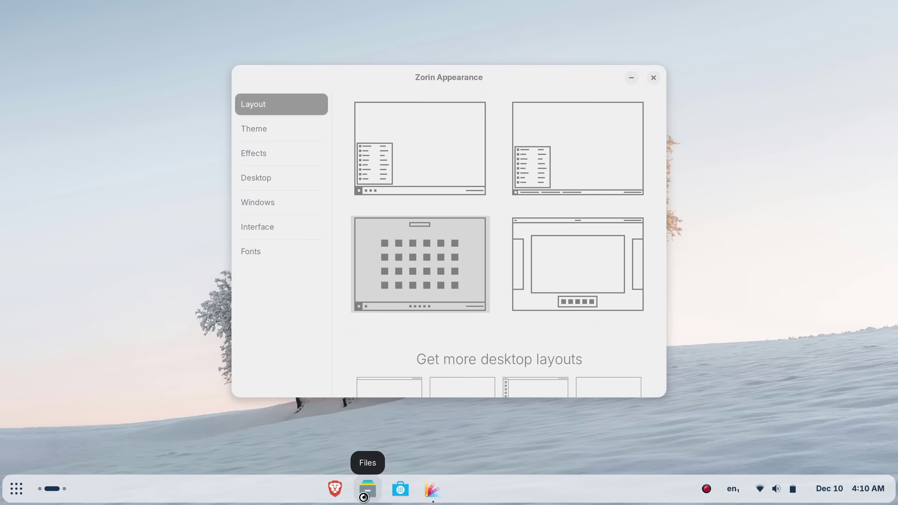
left_click(696, 93)
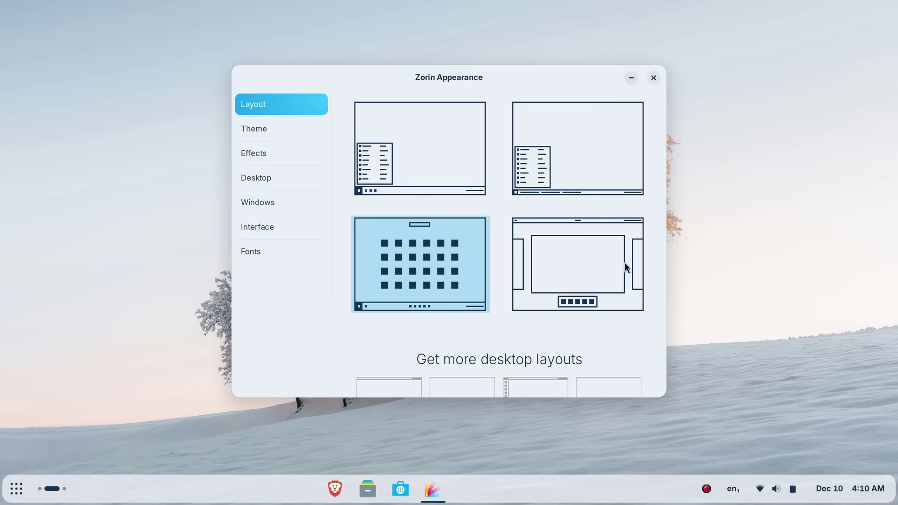
left_click(591, 281)
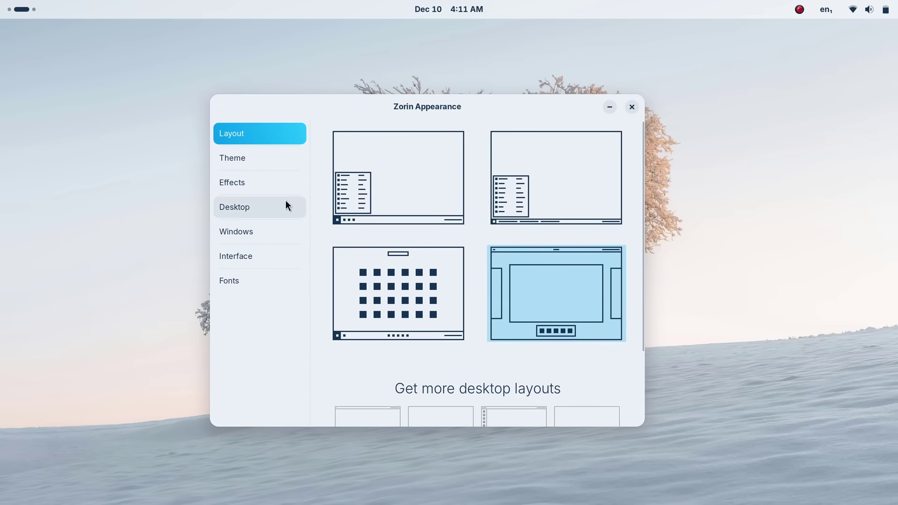
In Theme settings, view the Other tab, return to Zorin, and apply the dark style.
left_click(272, 164)
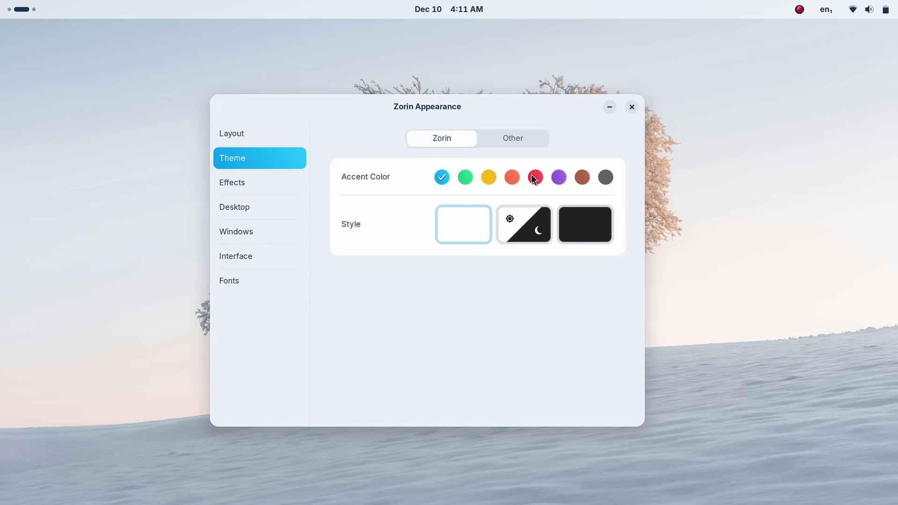
left_click(513, 140)
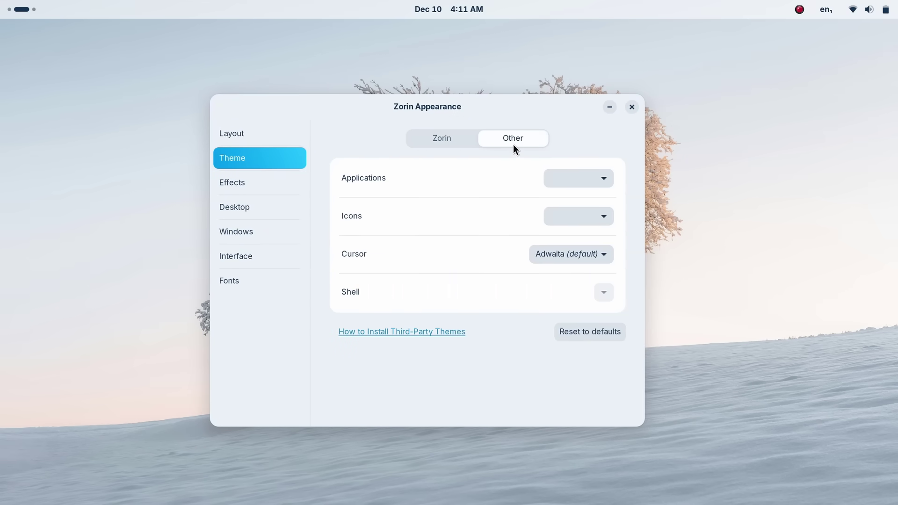
left_click(444, 146)
left_click(576, 226)
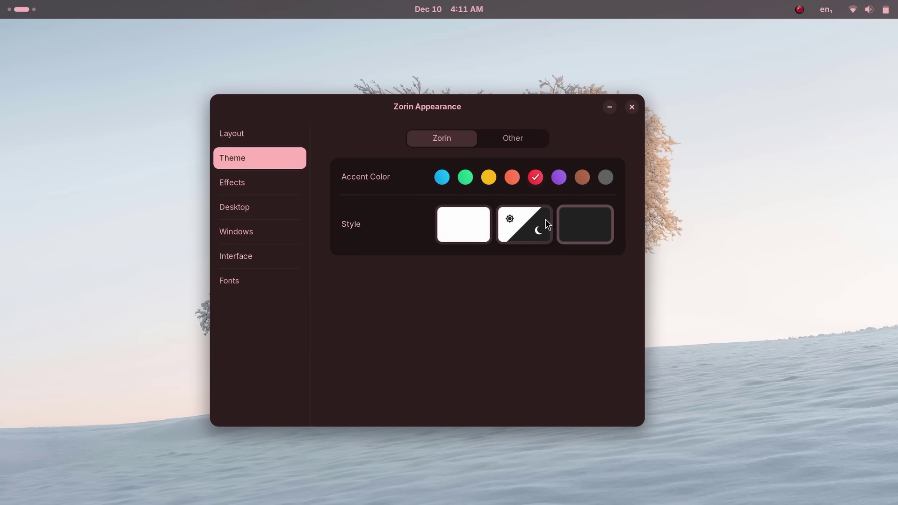
left_click(869, 9)
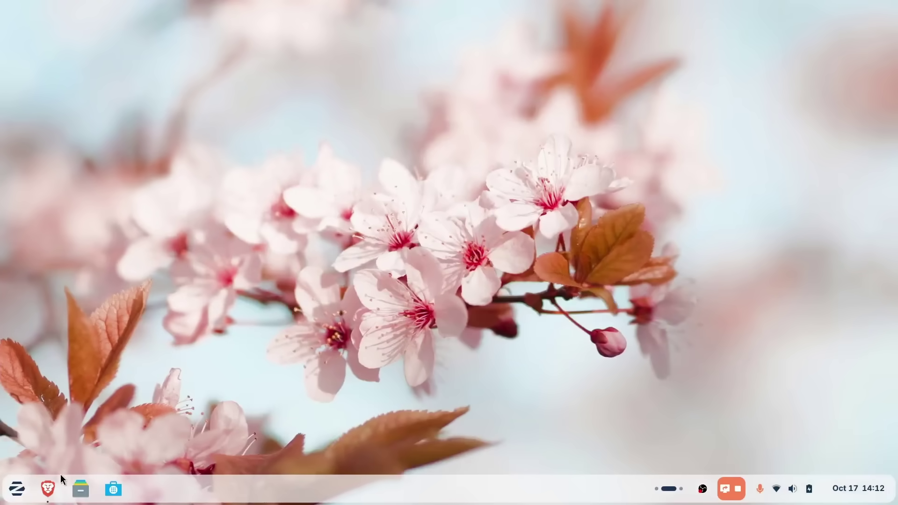
left_click(57, 481)
left_click(75, 12)
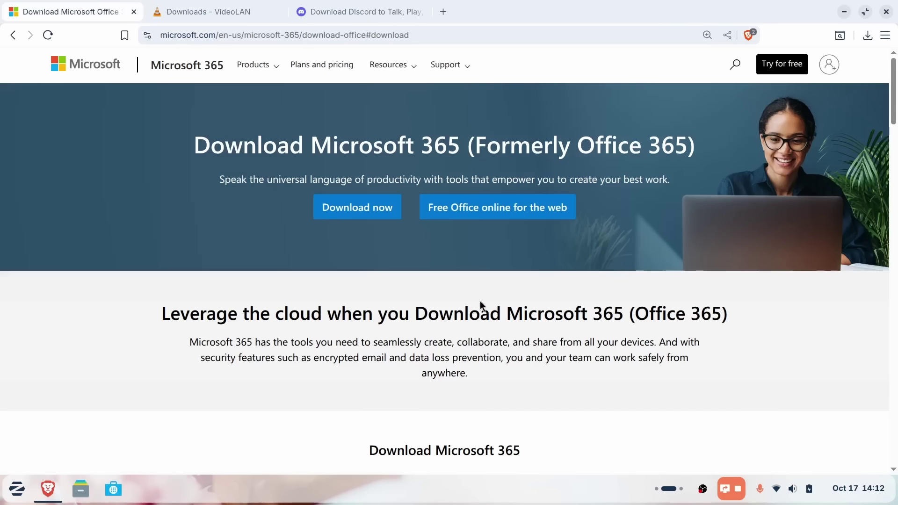
triple_click(381, 150)
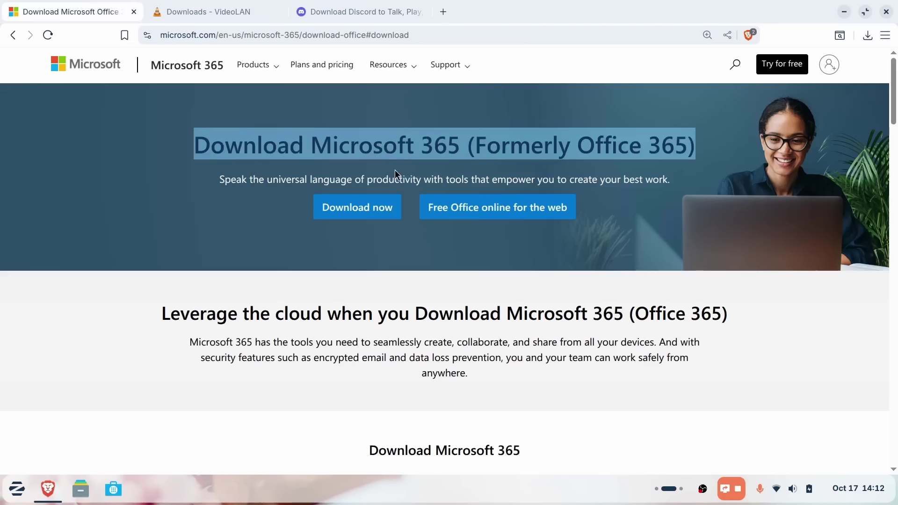
left_click(367, 216)
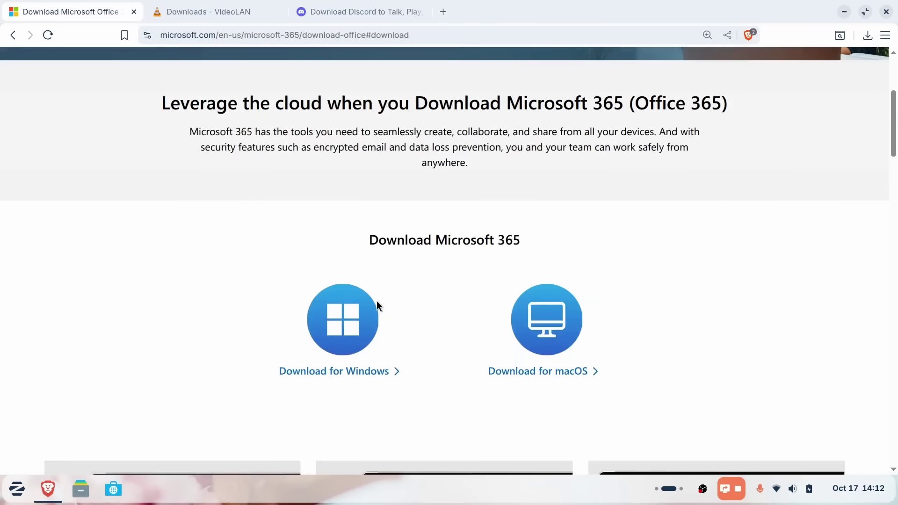
left_click(254, 8)
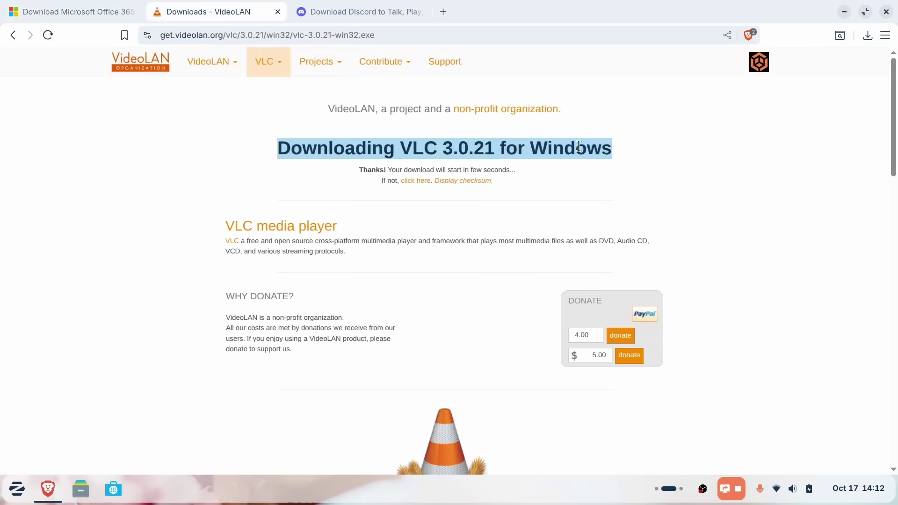
left_click(354, 11)
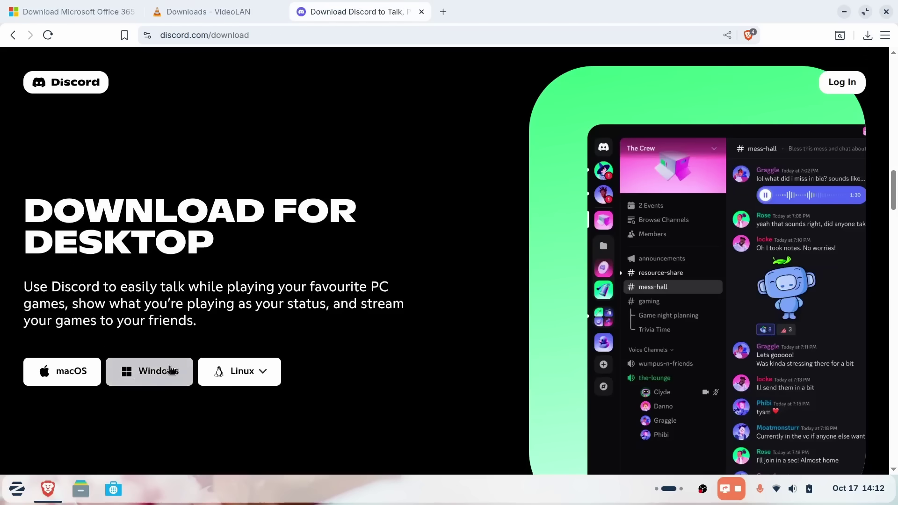
scroll(328, 260, "up", 10)
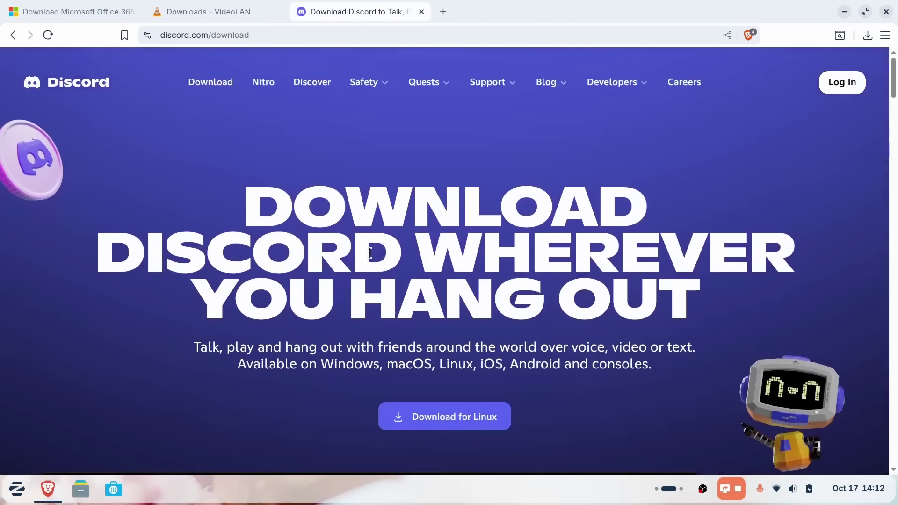
left_click(887, 11)
left_click(514, 151)
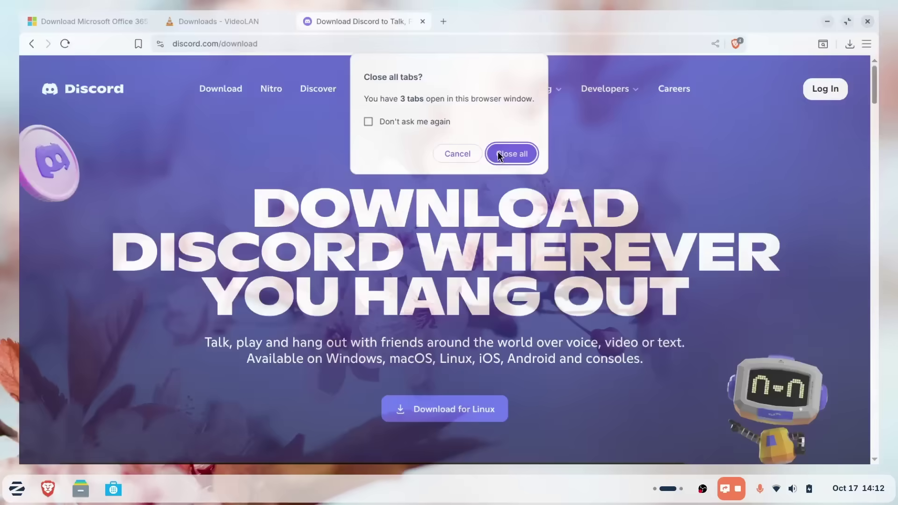
In Downloads, run the VLC installer, dismiss its warning, then run DiscordSetup.exe.
left_click(81, 489)
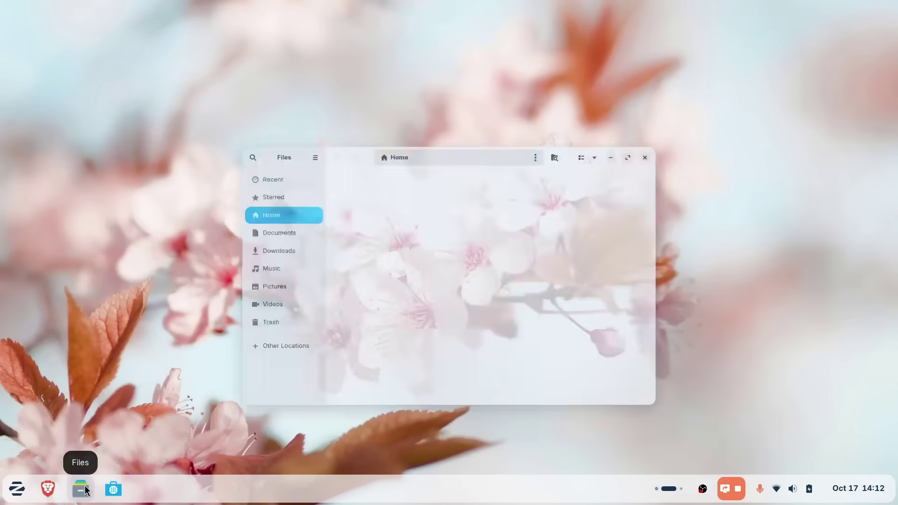
left_click(256, 206)
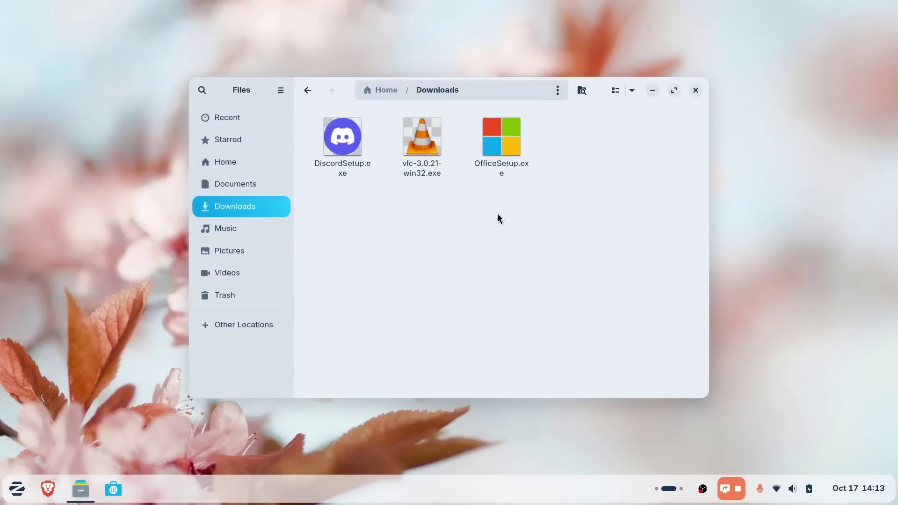
left_click(489, 165)
left_click(490, 281)
double_click(435, 169)
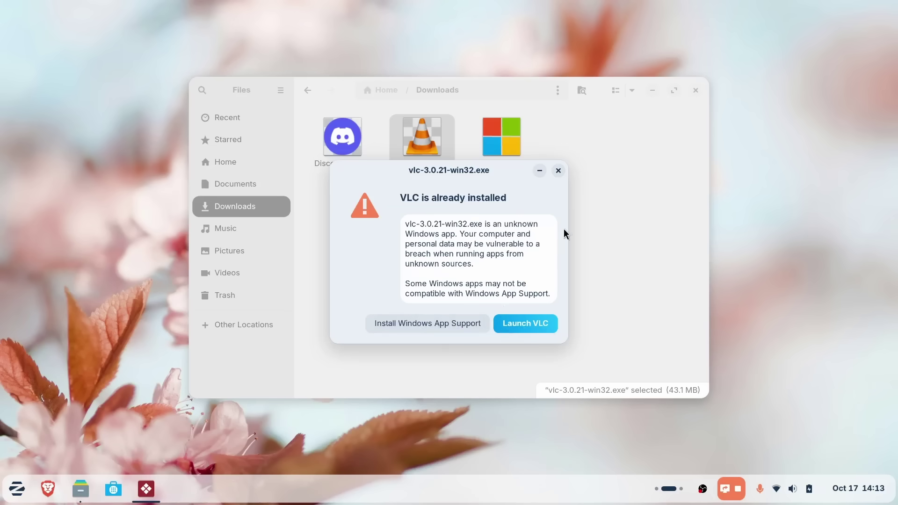
left_click(559, 171)
double_click(356, 163)
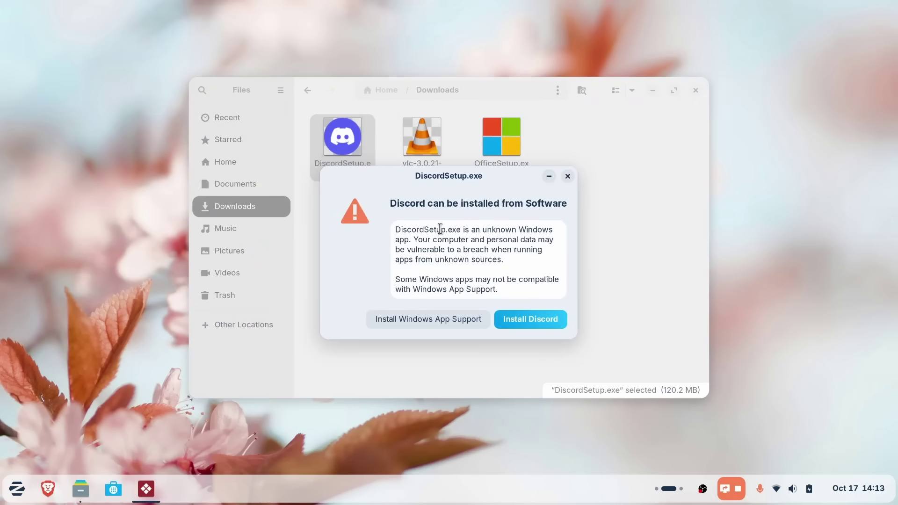
triple_click(438, 230)
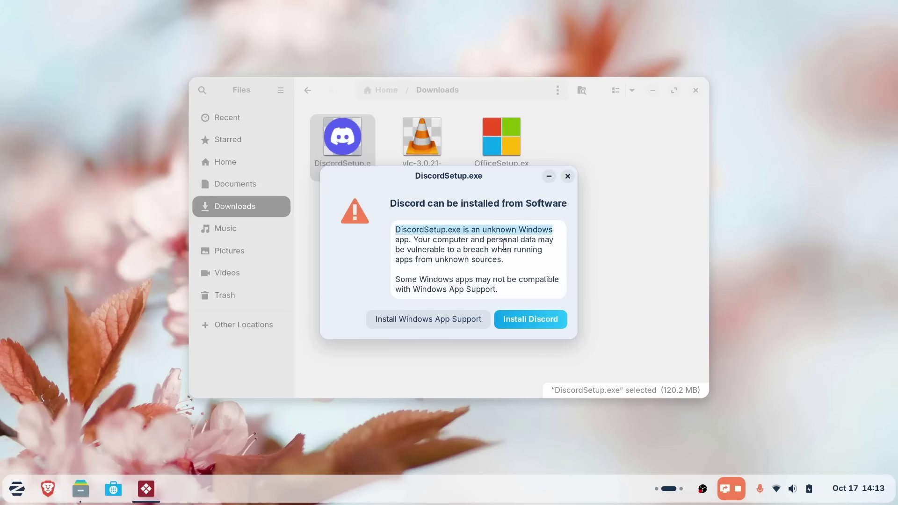
Open Discord's Flathub page in Software, check its installation sources, scroll it, and close it.
left_click(519, 318)
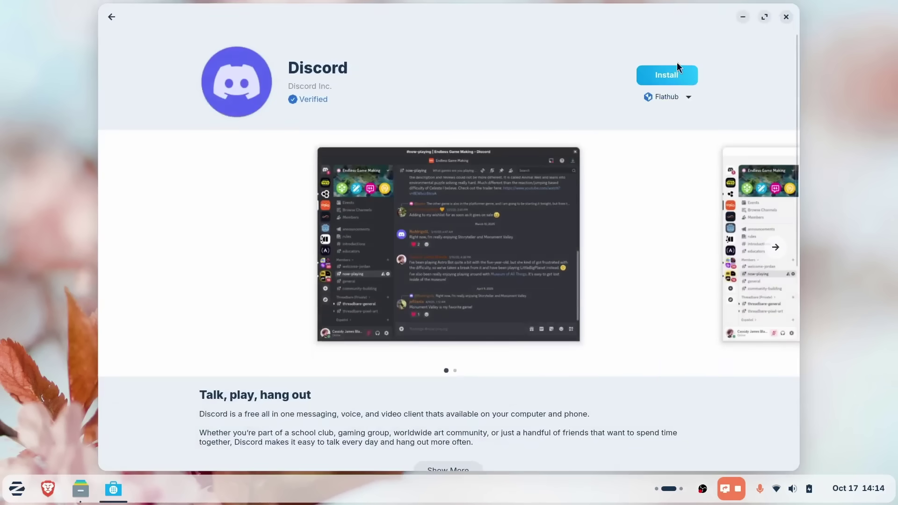
left_click(653, 99)
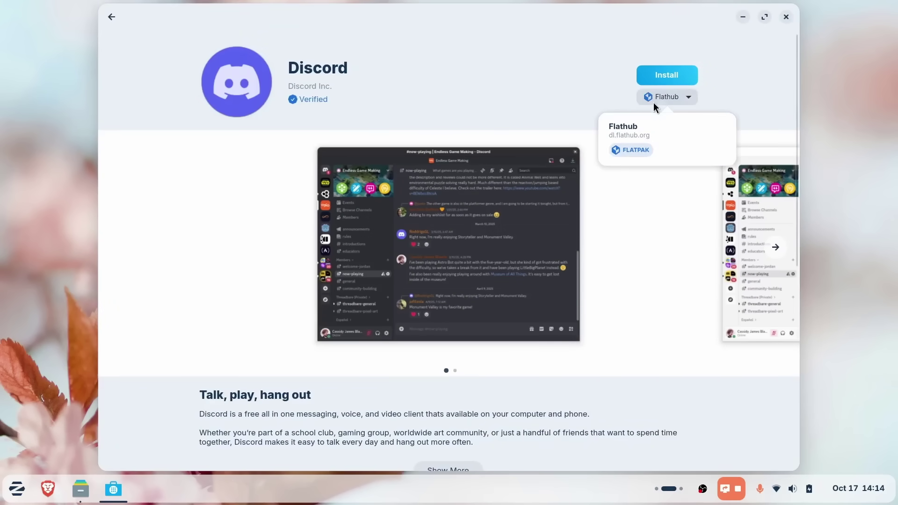
left_click(664, 184)
scroll(276, 295, "down", 5)
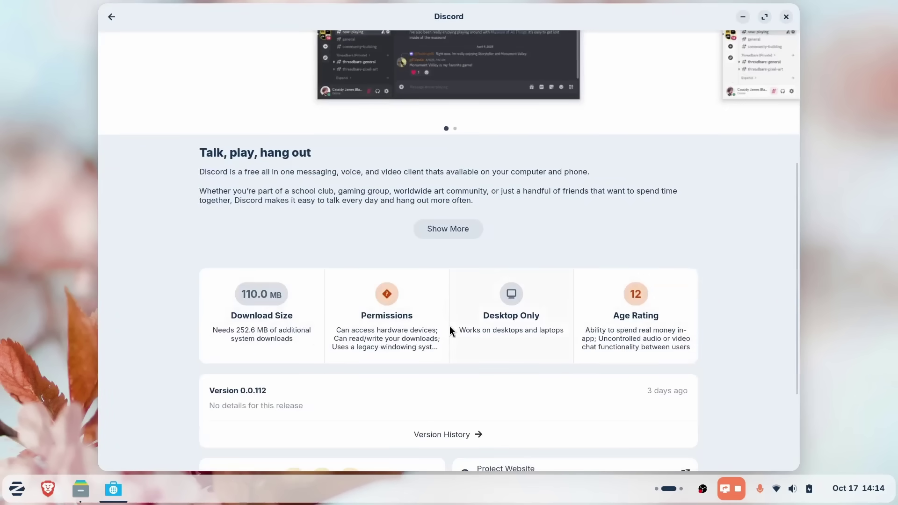
scroll(450, 326, "down", 3)
scroll(466, 321, "up", 8)
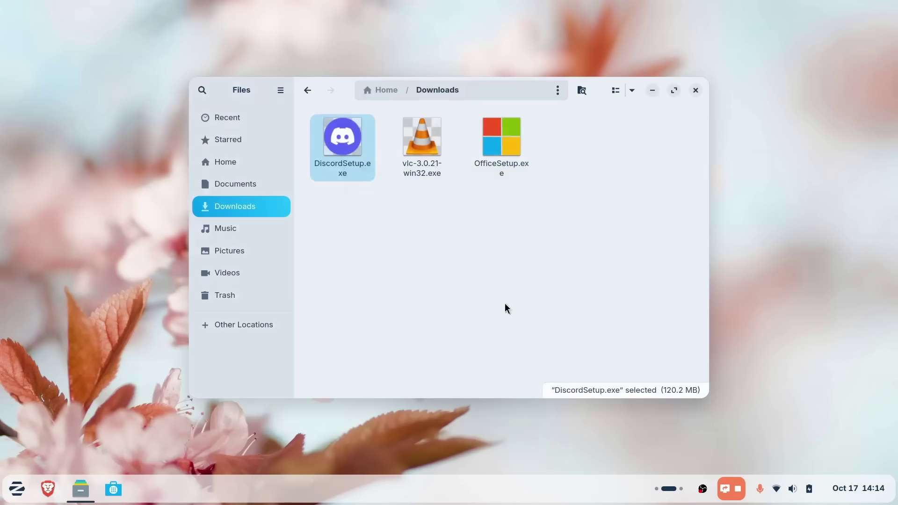
left_click(505, 307)
Run OfficeSetup.exe, then search 'libre' in the Zorin menu.
left_click(500, 154)
double_click(502, 174)
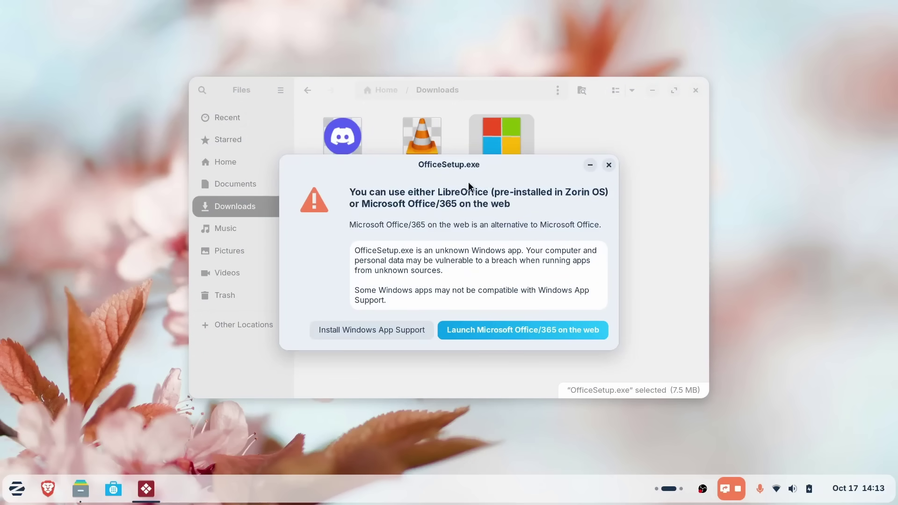
key("super")
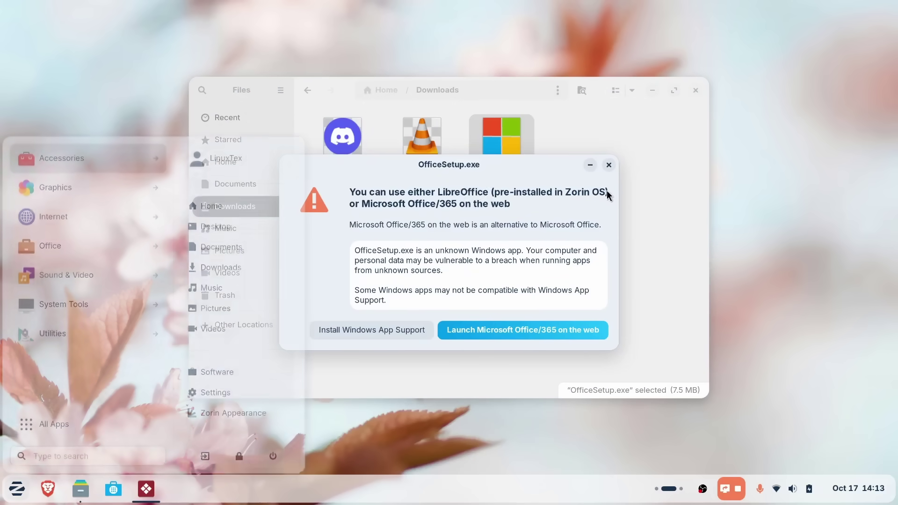
type("libred")
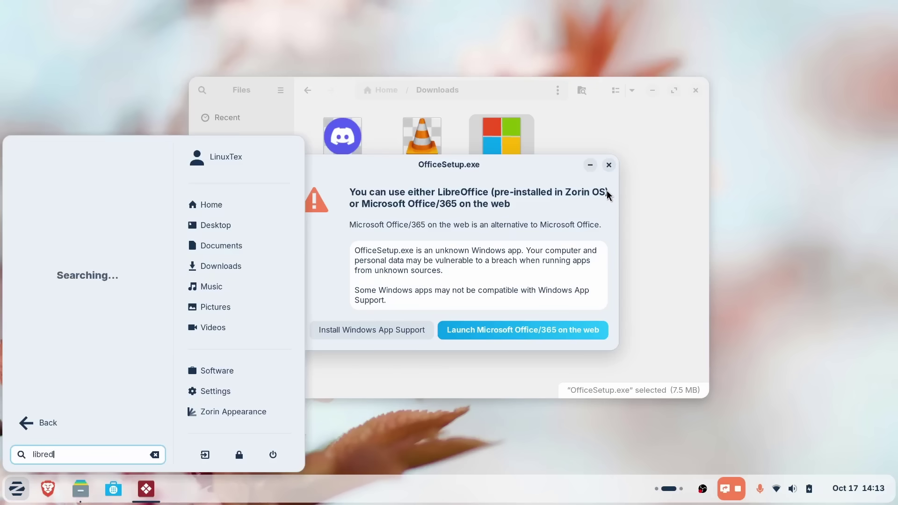
key("BackSpace")
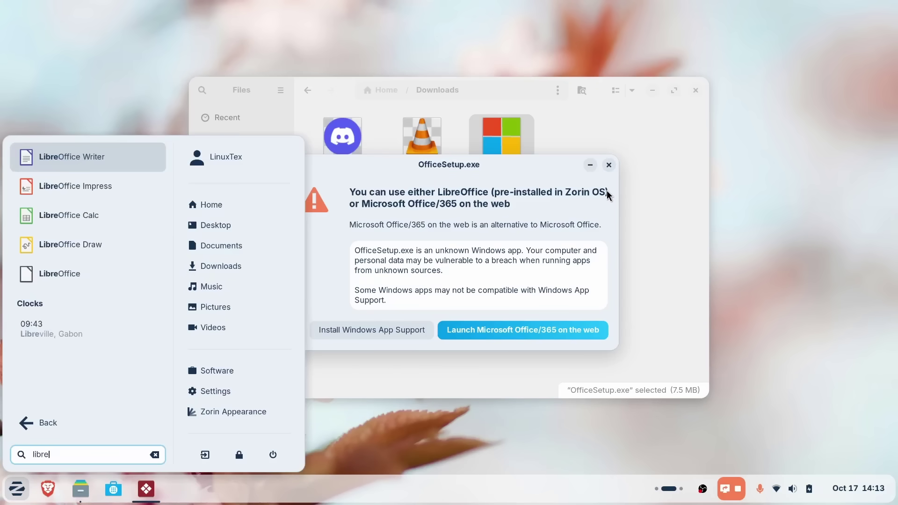
Open and close LibreOffice, then launch Microsoft Office/365 on the web from the warning.
left_click(136, 271)
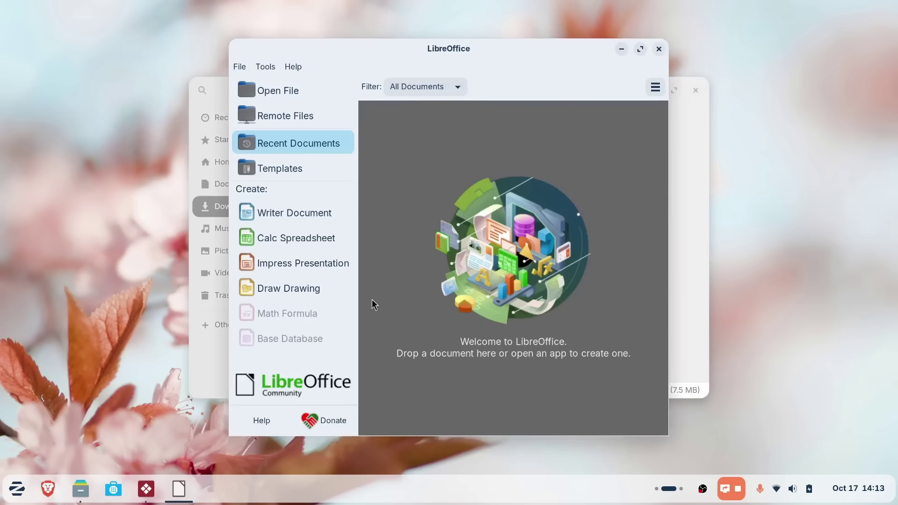
left_click(658, 49)
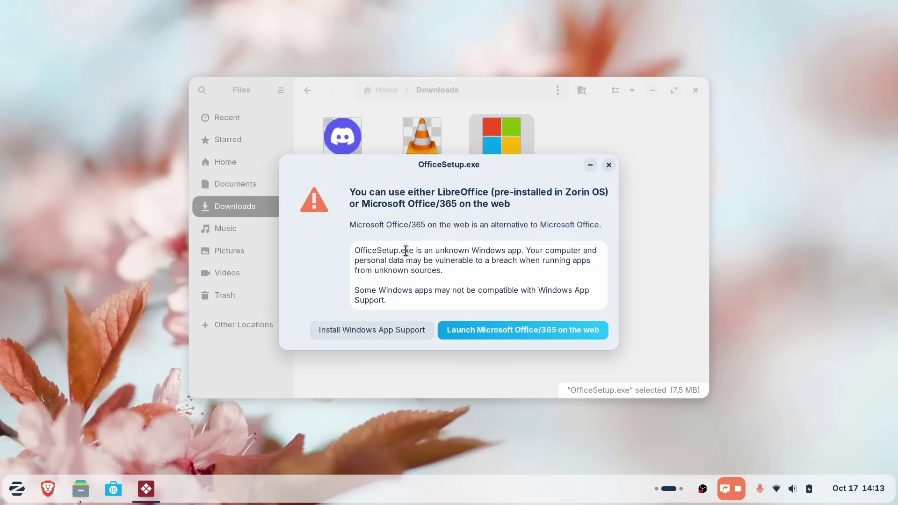
triple_click(472, 249)
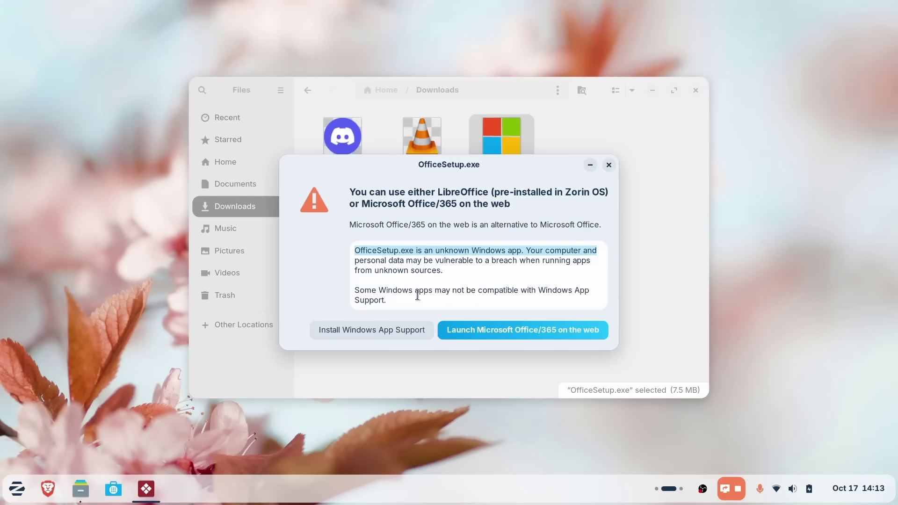
left_click(473, 329)
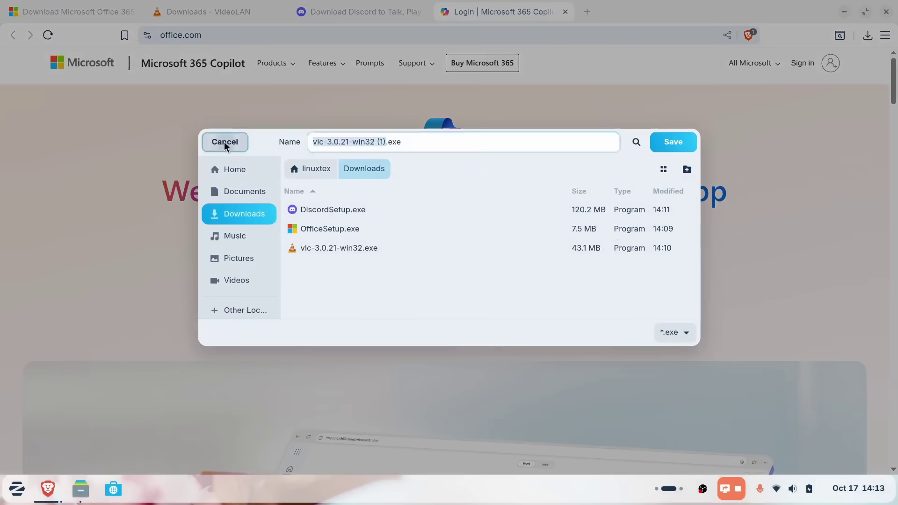
Cancel the duplicate VLC download and close the Brave office.com window.
left_click(223, 142)
scroll(279, 224, "down", 15)
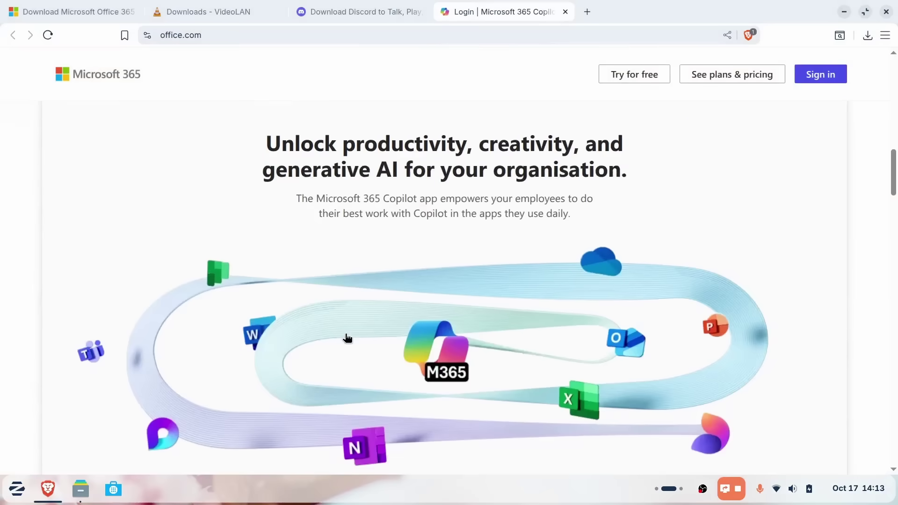
left_click(887, 12)
Close all Brave tabs, then open DiscordSetup.exe and choose to install Discord via Software.
left_click(517, 151)
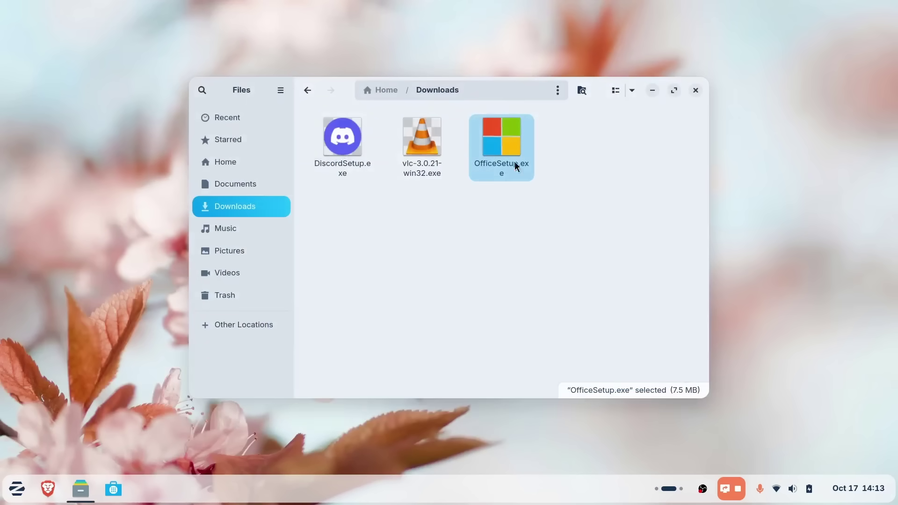
left_click(468, 237)
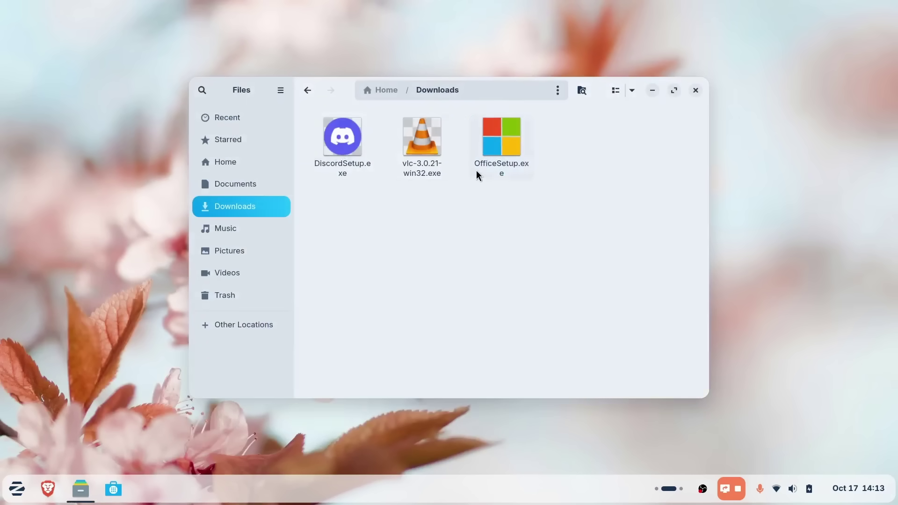
left_click(433, 164)
key("Left")
double_click(348, 165)
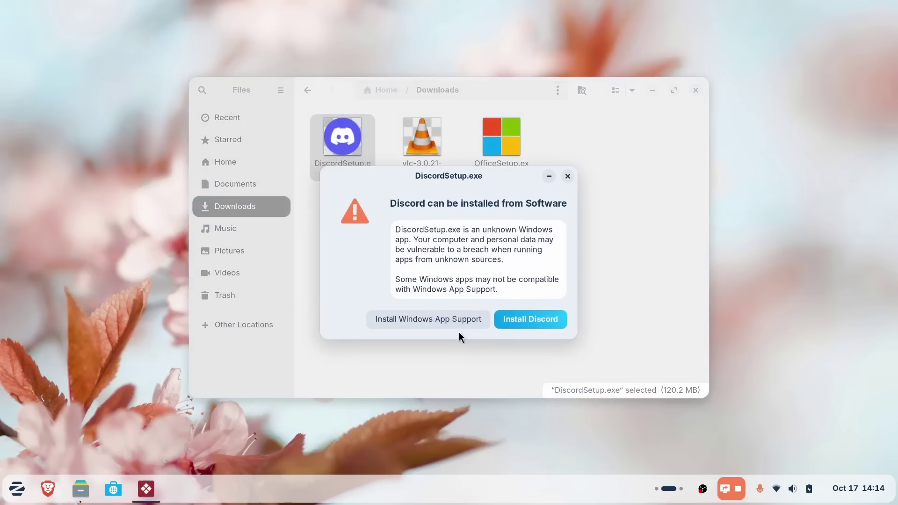
left_click(535, 319)
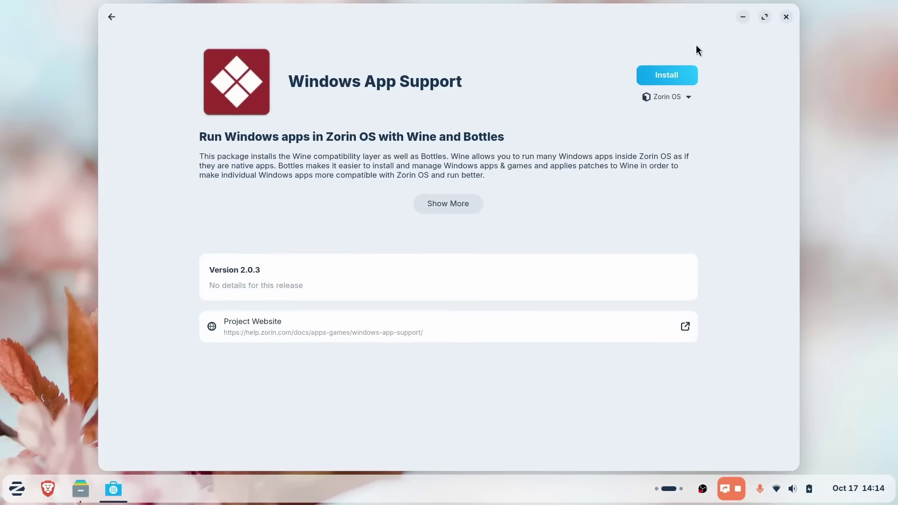
Install the Windows App Support package from Software, confirming the authentication prompt.
triple_click(420, 87)
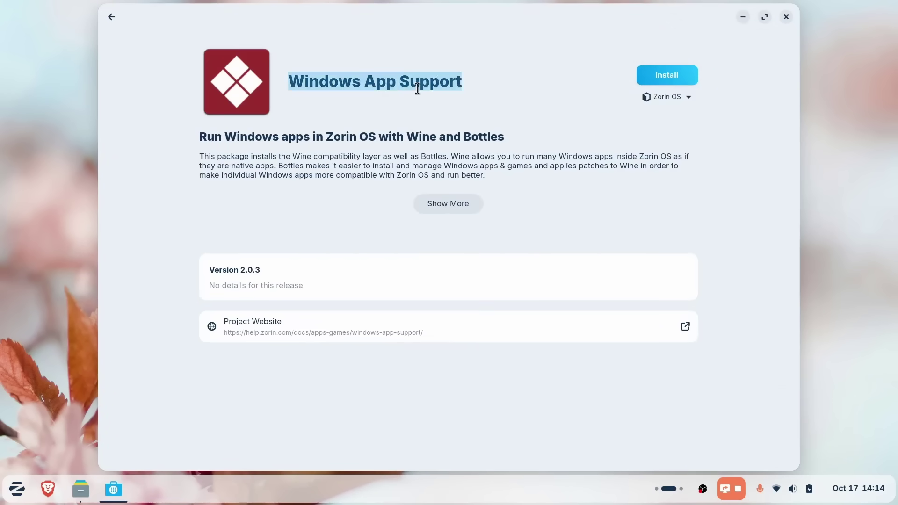
triple_click(340, 135)
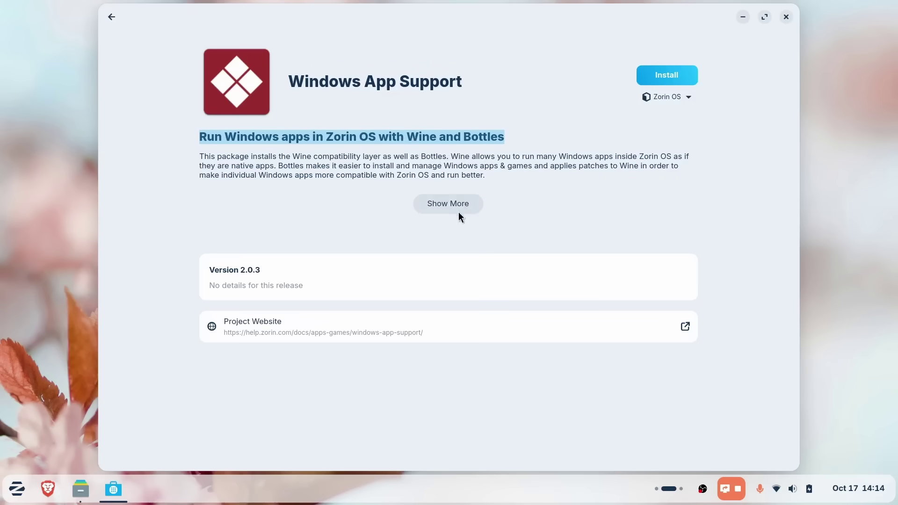
left_click(689, 84)
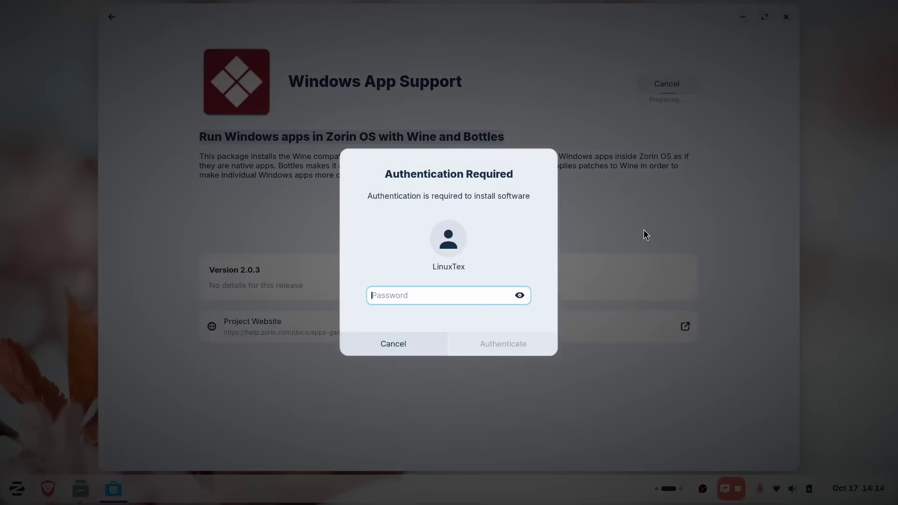
key("Return")
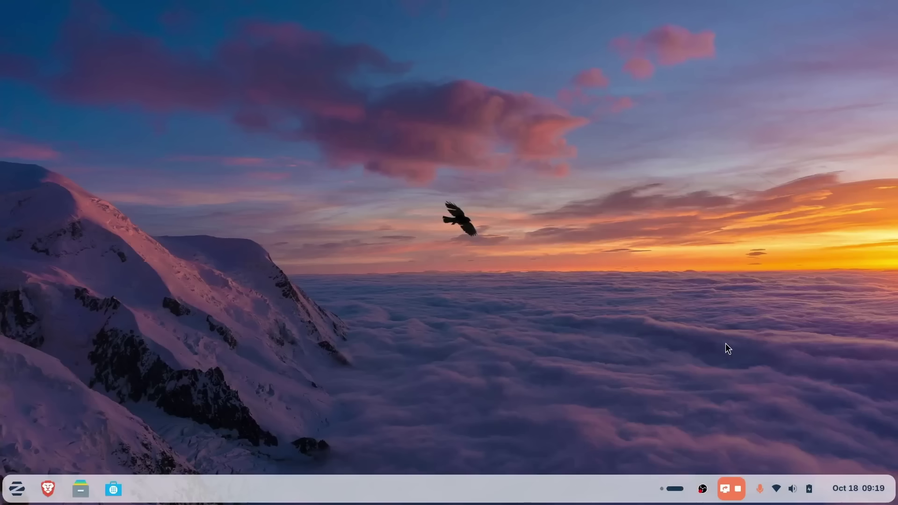
Search 'web' in the Zorin menu and launch the Web Apps manager.
key("super")
type("web")
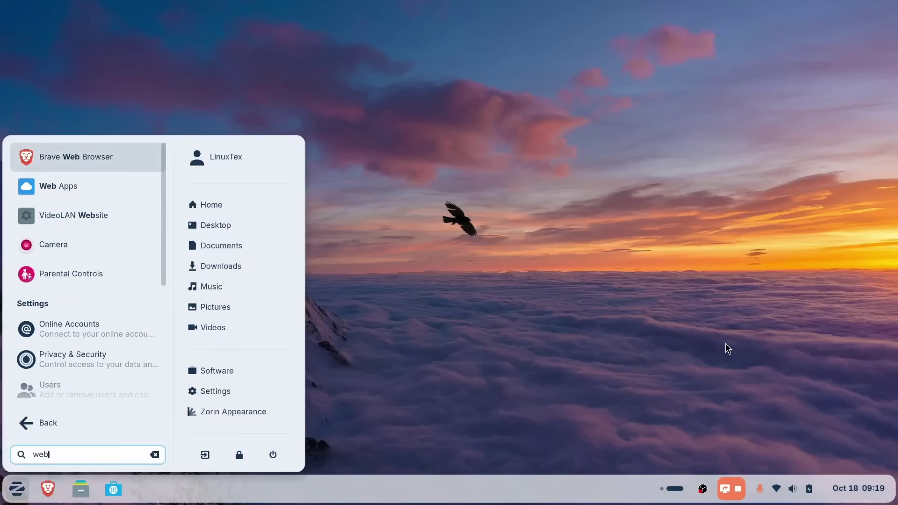
key("Down")
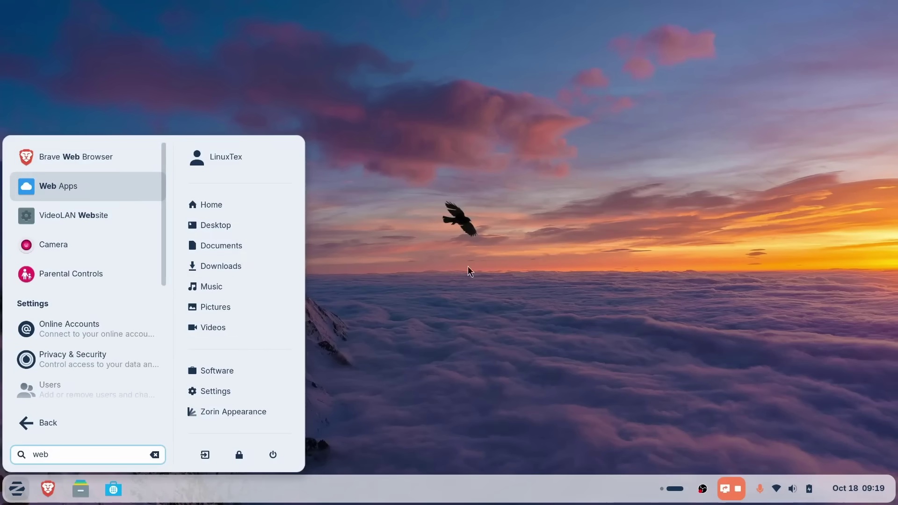
left_click(88, 187)
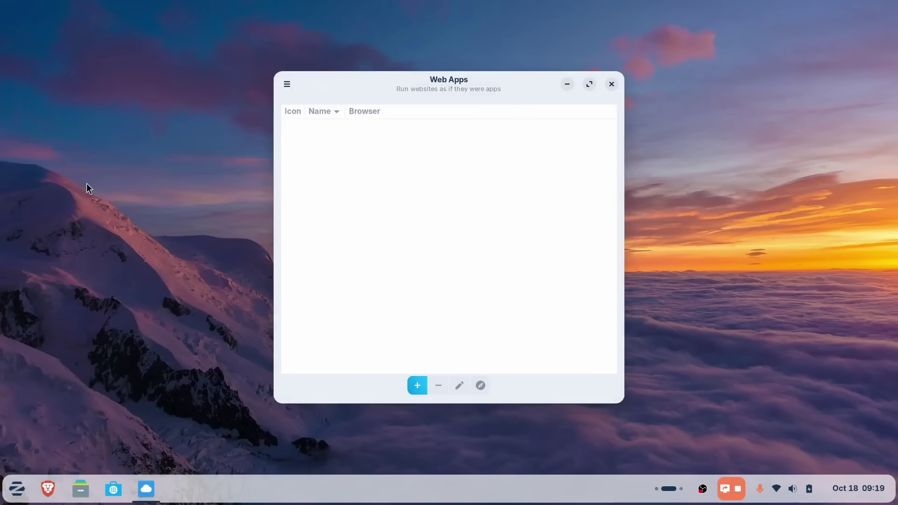
View and close Web Apps' About info (version 1.4.3-zorin4), then open chatgpt.com in the browser.
left_click(287, 84)
left_click(308, 124)
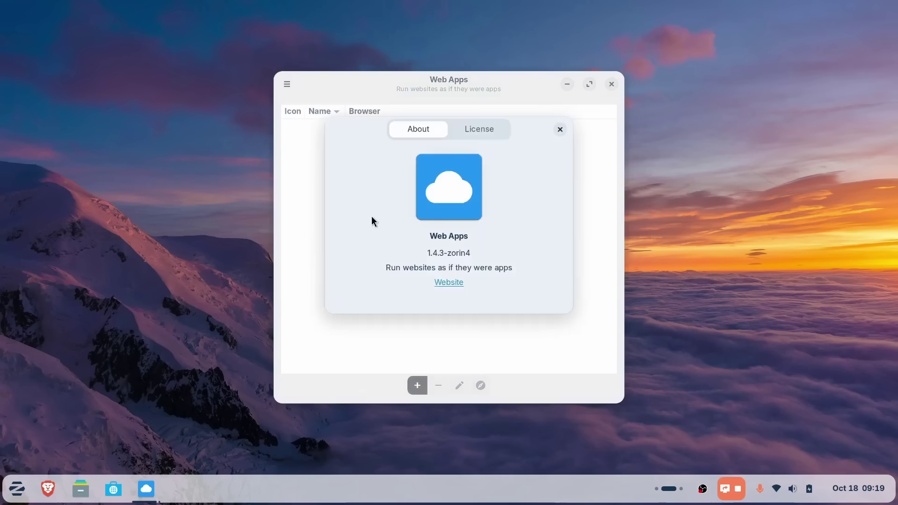
triple_click(445, 268)
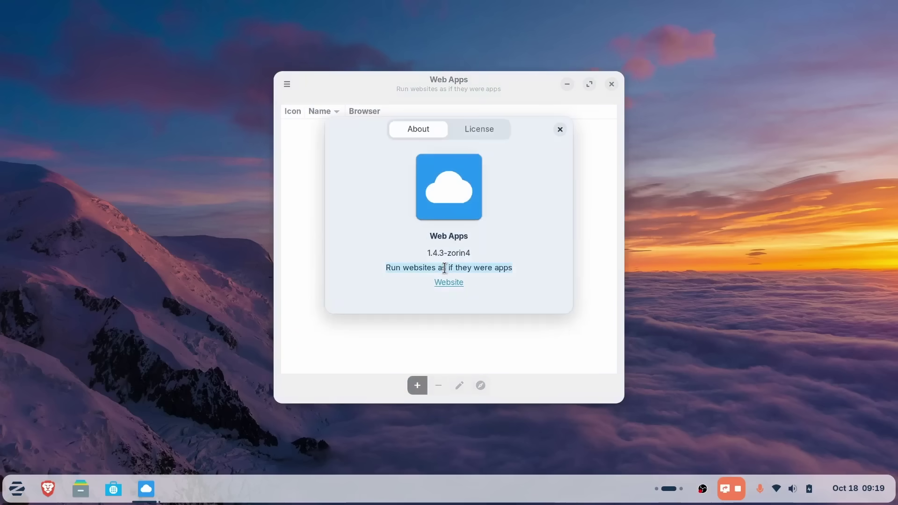
left_click(560, 129)
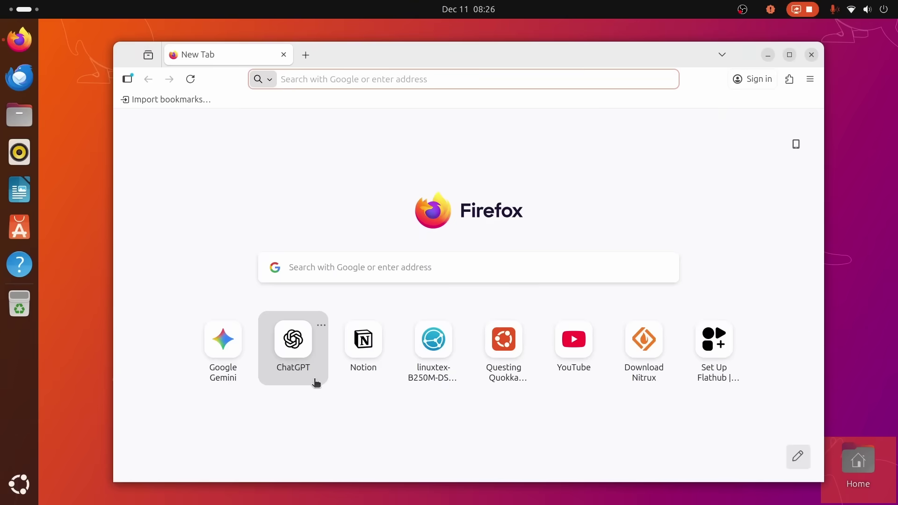
left_click(301, 355)
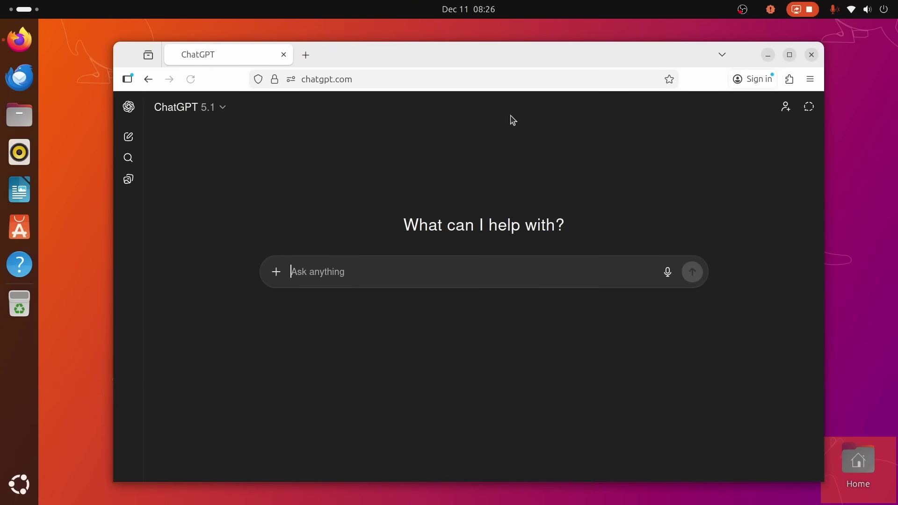
right_click(211, 56)
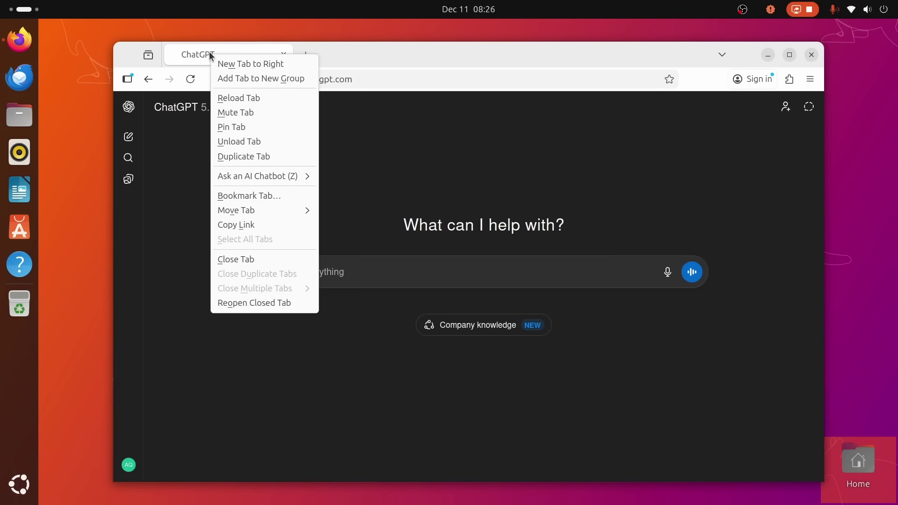
left_click(241, 136)
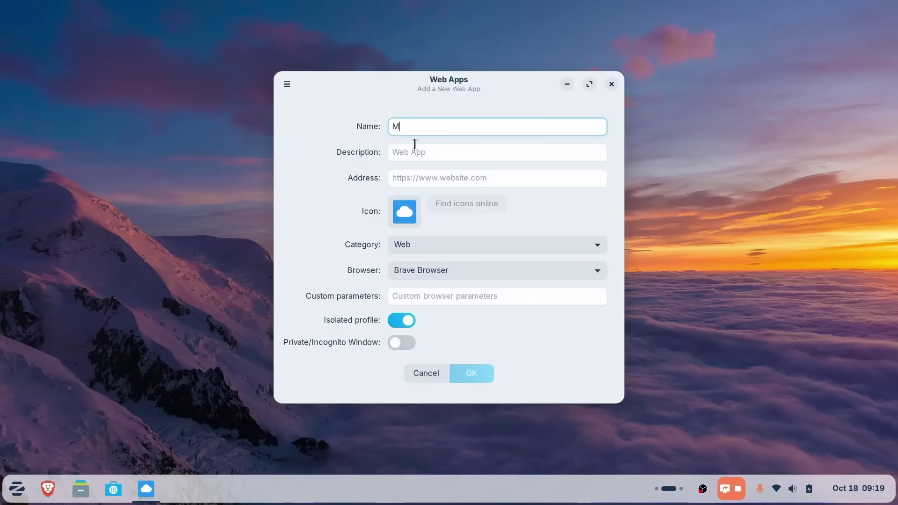
type("MS Office")
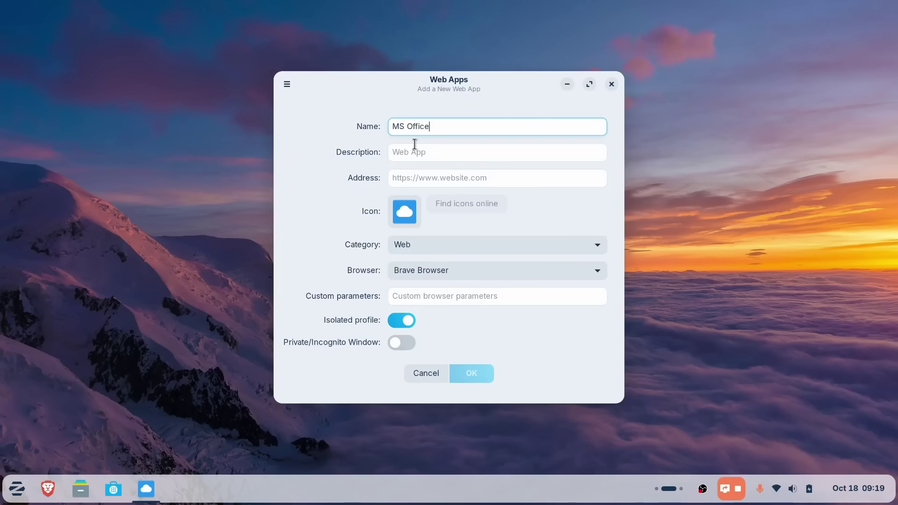
left_click(422, 180)
type("htt")
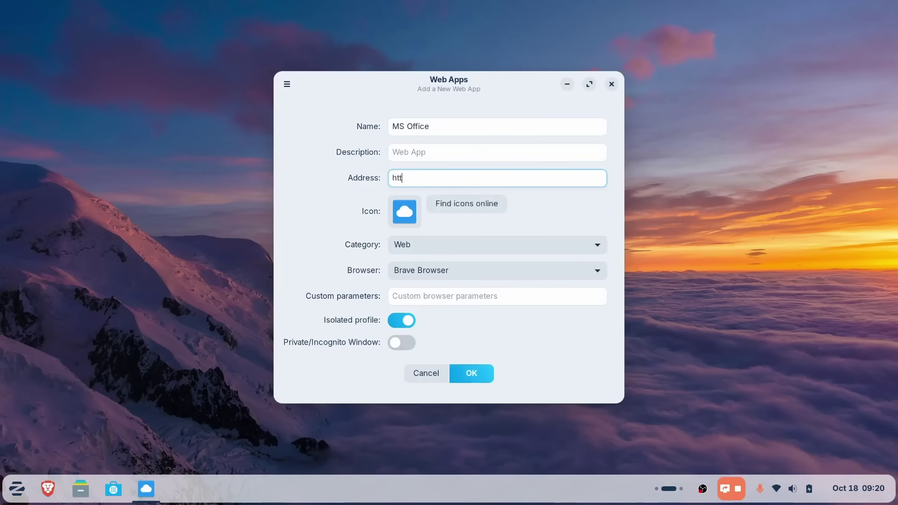
type("ps://www.")
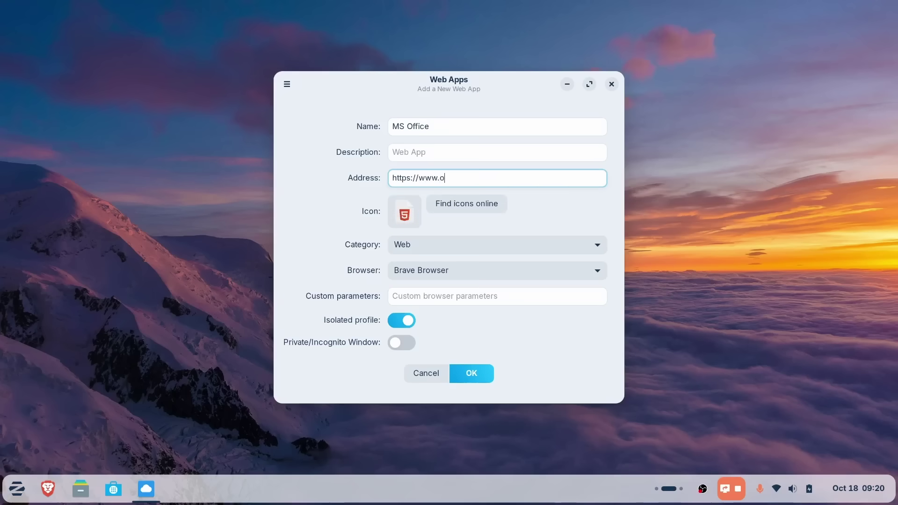
type("office.com")
left_click(496, 200)
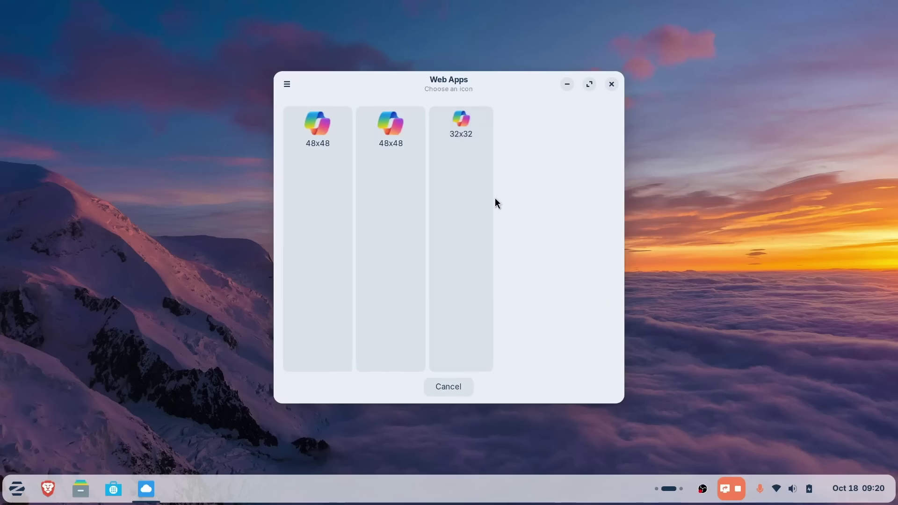
left_click(381, 150)
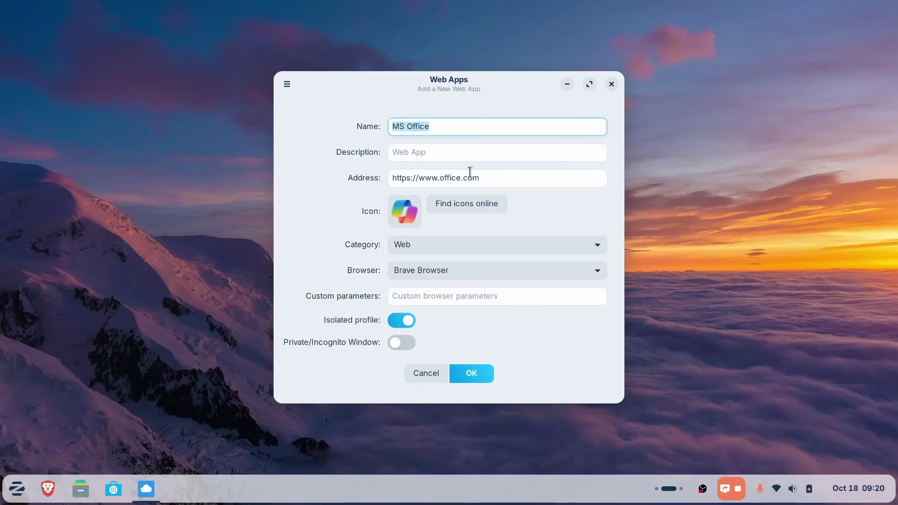
Set the app's category to Office and browser to Chrome, then save it.
left_click(422, 246)
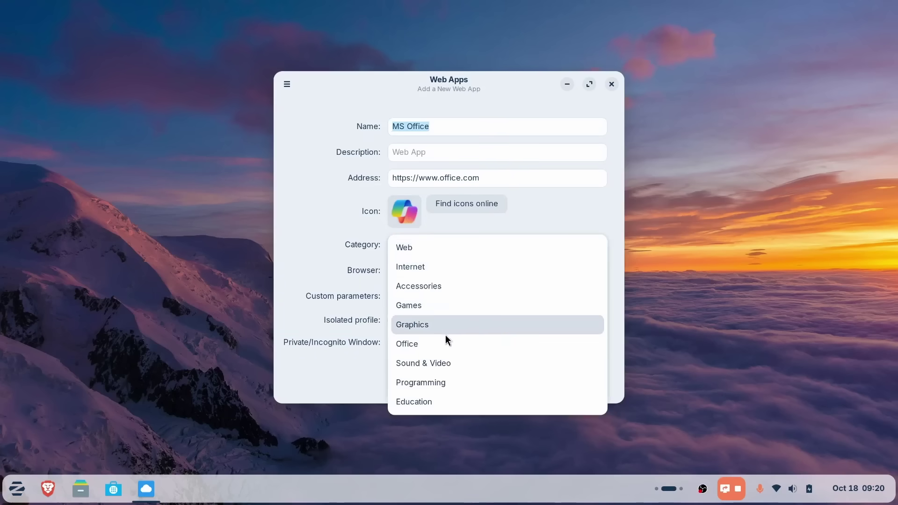
left_click(436, 346)
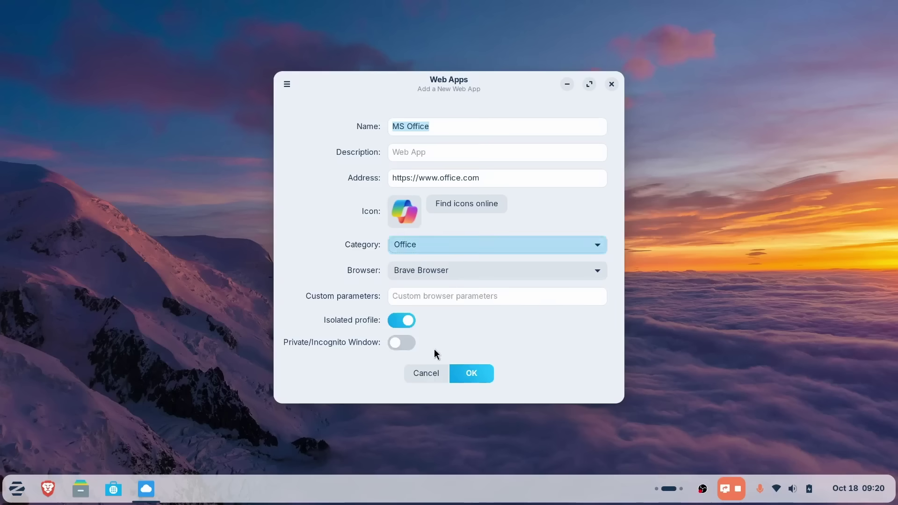
left_click(450, 274)
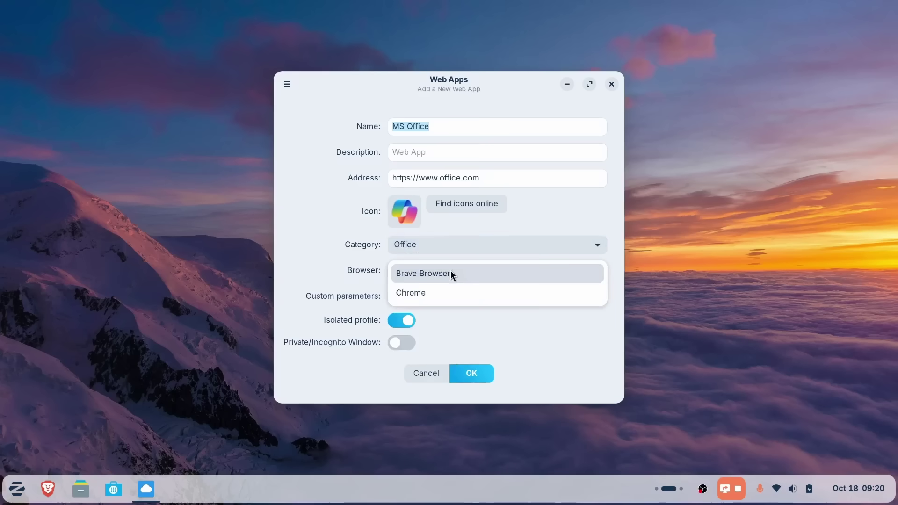
left_click(420, 293)
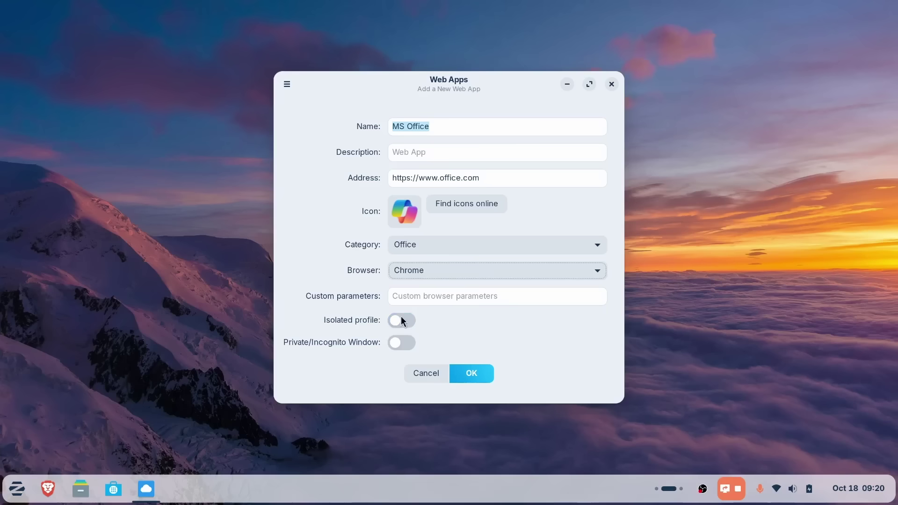
left_click(425, 267)
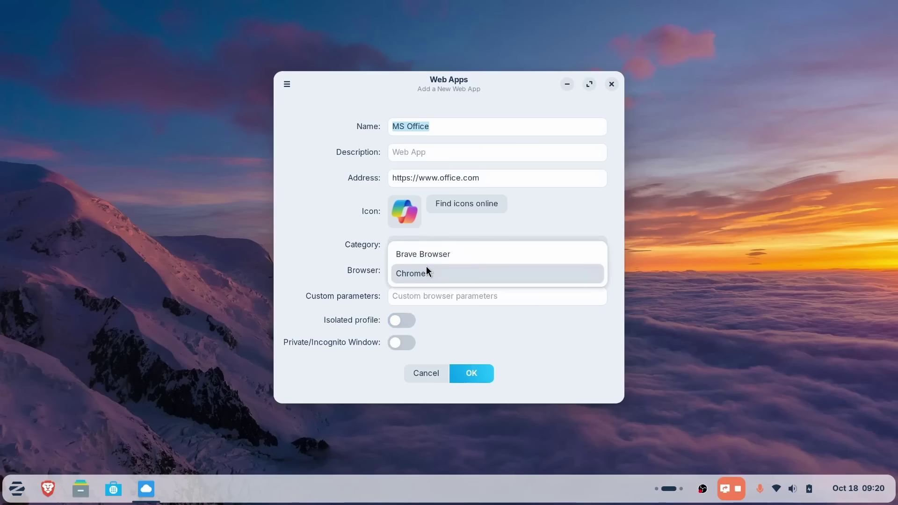
left_click(426, 265)
left_click(484, 373)
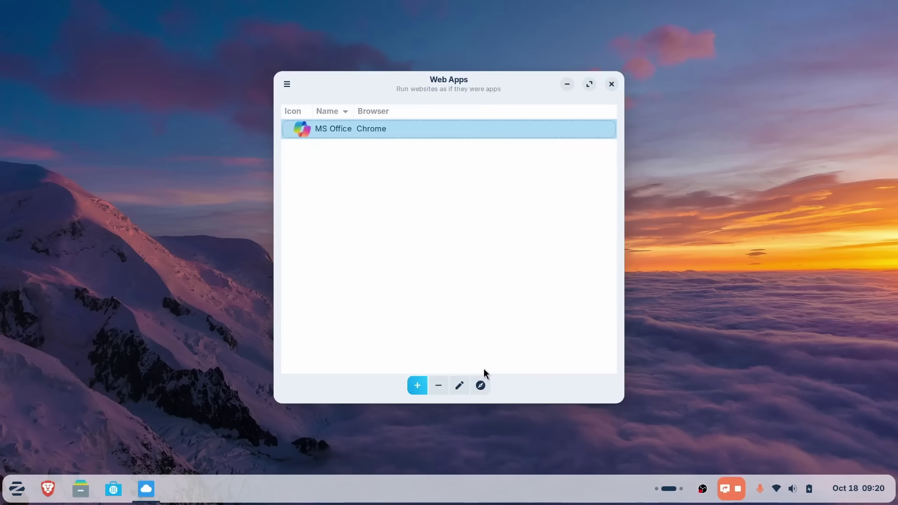
Launch the new MS Office web app from the menu search, maximize it, then close it.
left_click(568, 84)
key("super")
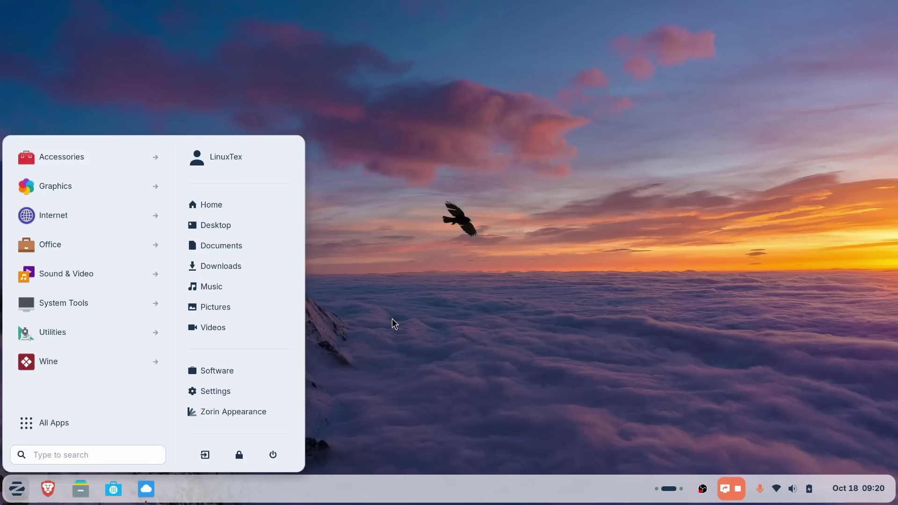
key("super")
key("super")
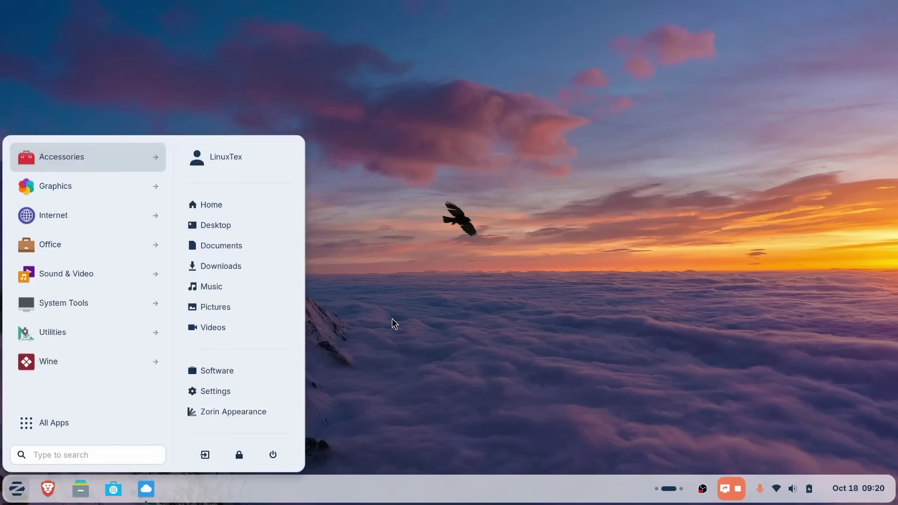
type("office")
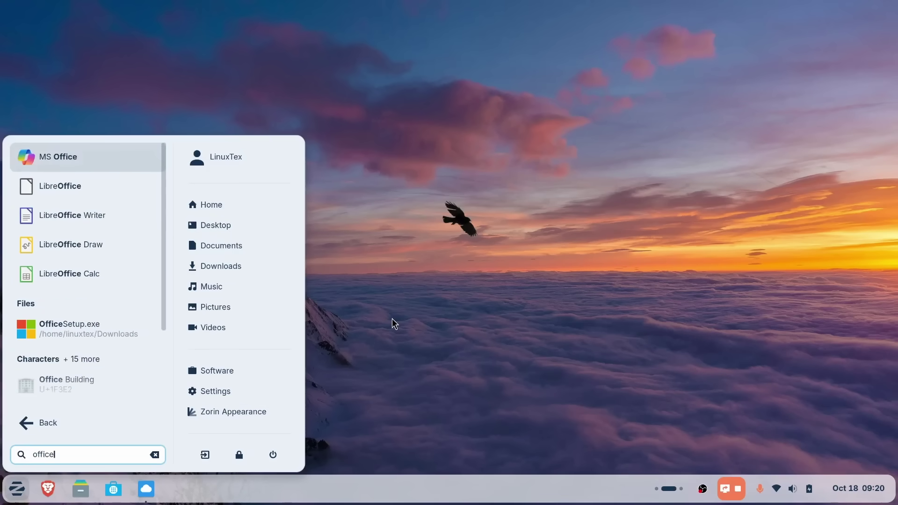
left_click(53, 157)
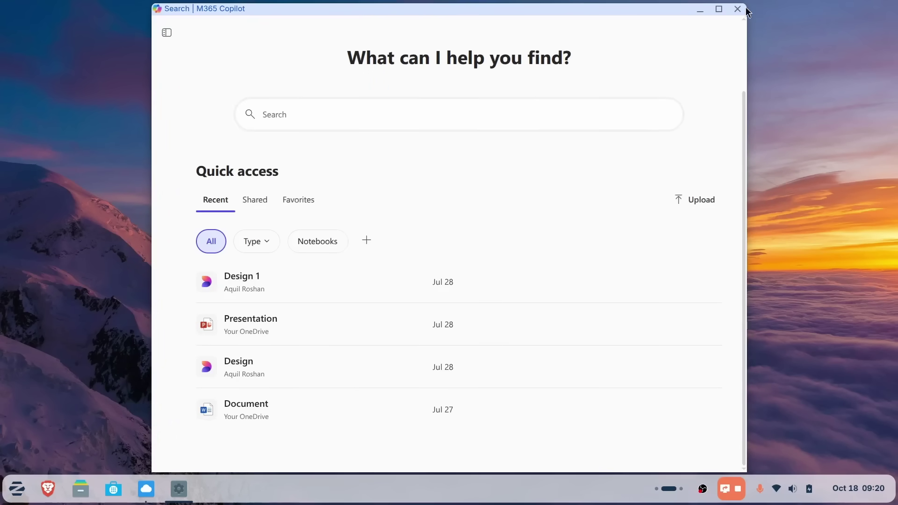
left_click(720, 10)
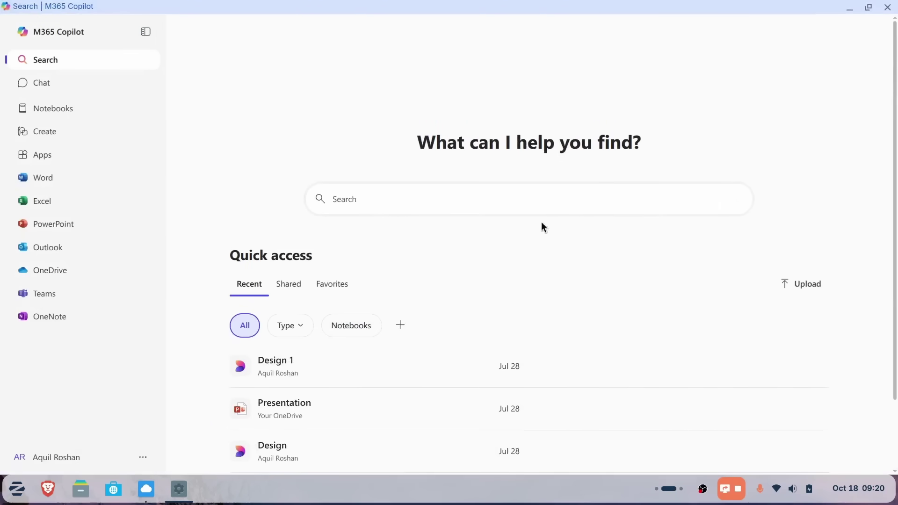
key("alt+F4")
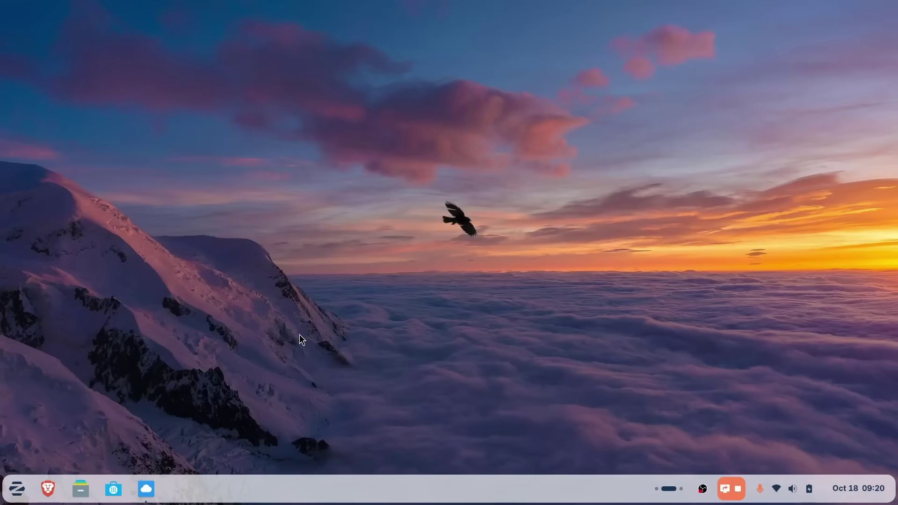
Pin MS Office to the dash from the 'ms' menu search result.
key("super")
type("ms")
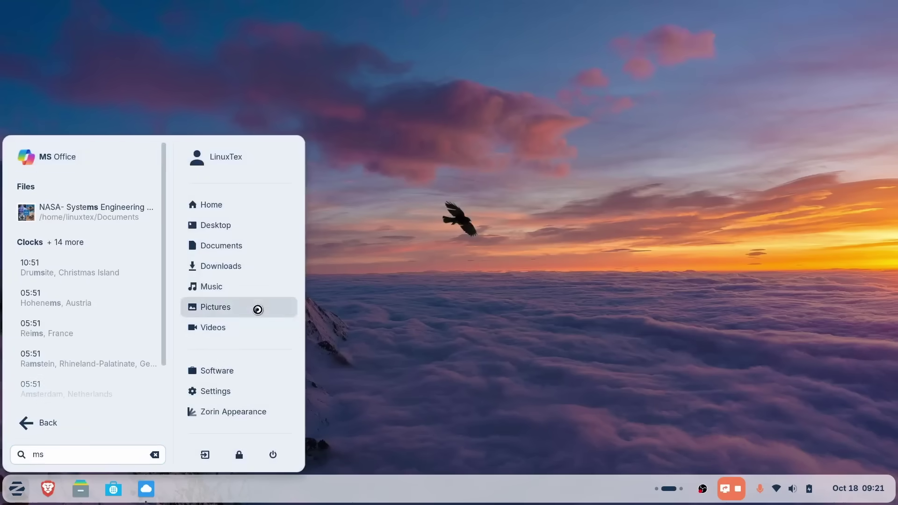
right_click(83, 158)
left_click(93, 224)
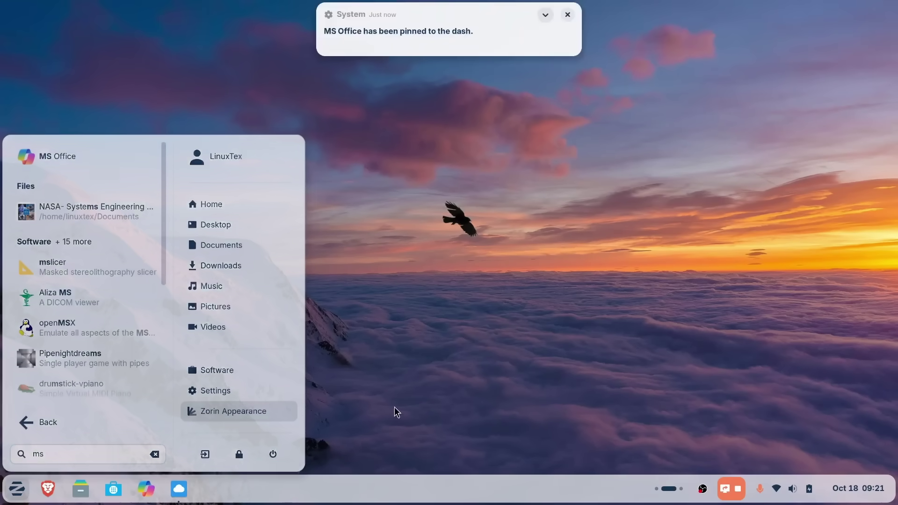
left_click(395, 411)
Launch MS Office from the dash, then close its M365 Copilot window.
left_click(146, 489)
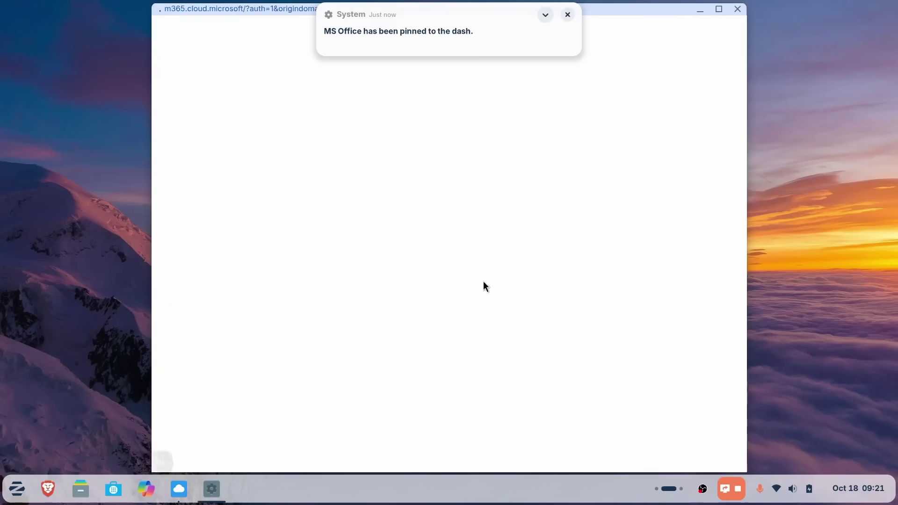
left_click(568, 15)
scroll(397, 323, "down", 2)
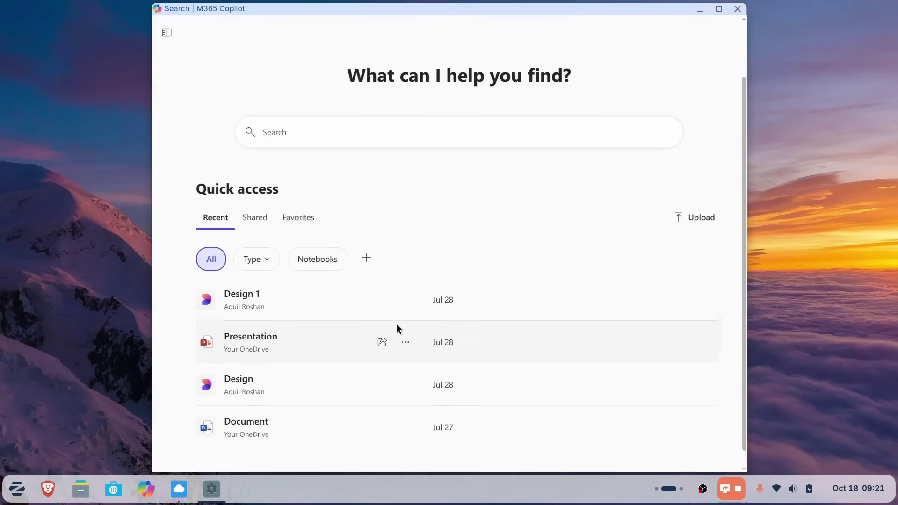
scroll(397, 324, "up", 2)
left_click(738, 9)
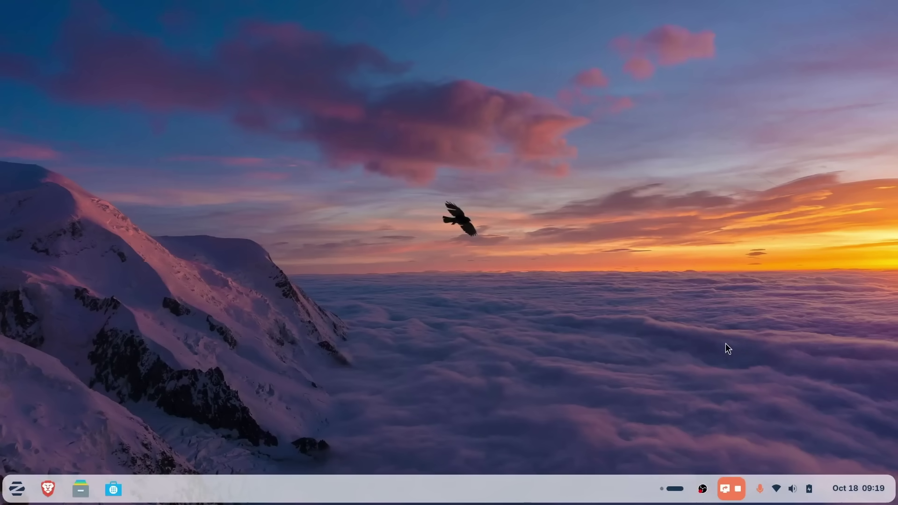
Launch Web Apps from a 'web' menu search and show its About info (version 1.4.3-zorin4).
key("super")
type("web")
key("Down")
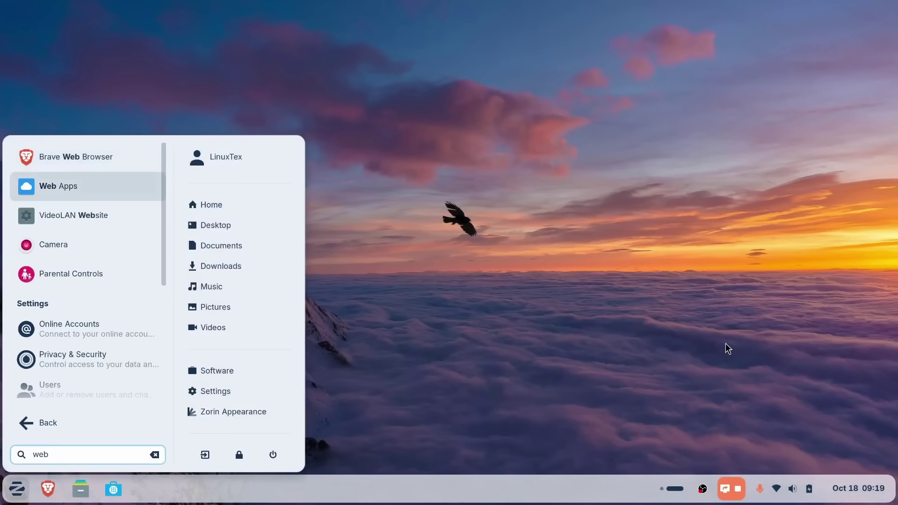
left_click(85, 185)
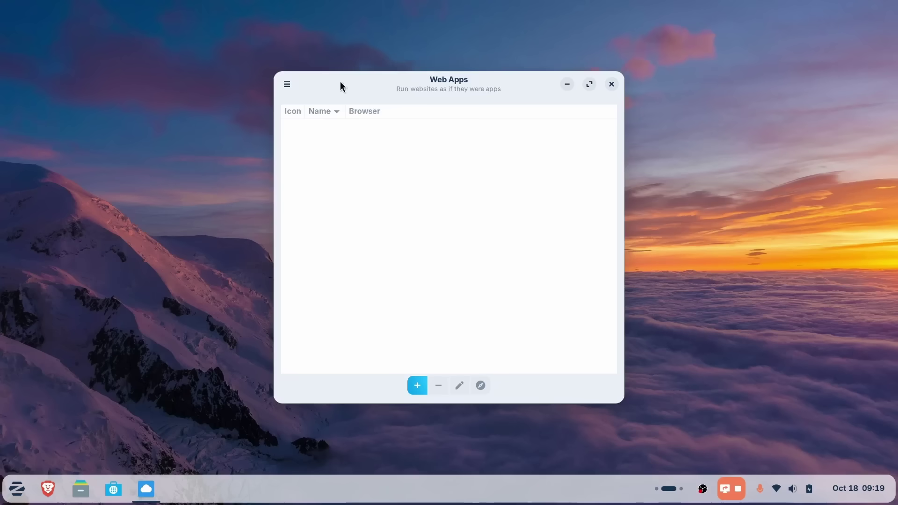
left_click(288, 86)
left_click(314, 126)
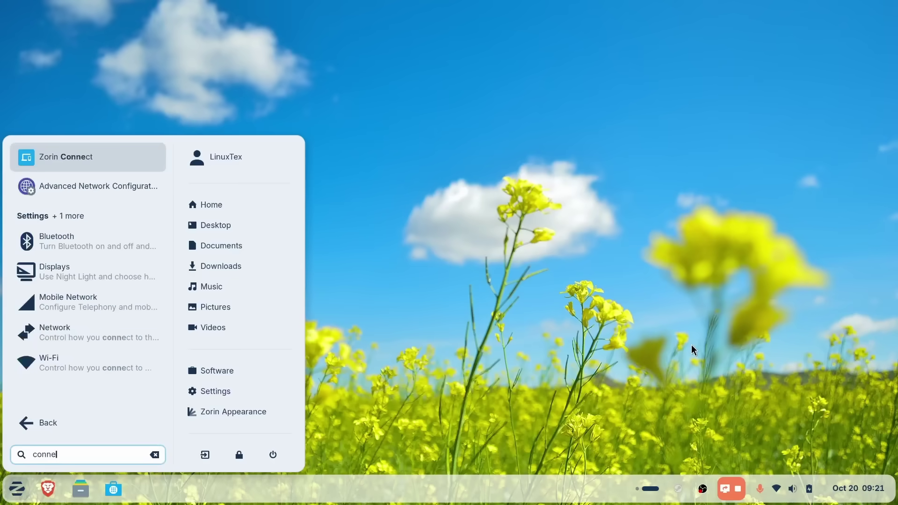
Launch Zorin Connect, skip its welcome intro, and open the phone app's Google Play page.
key("Return")
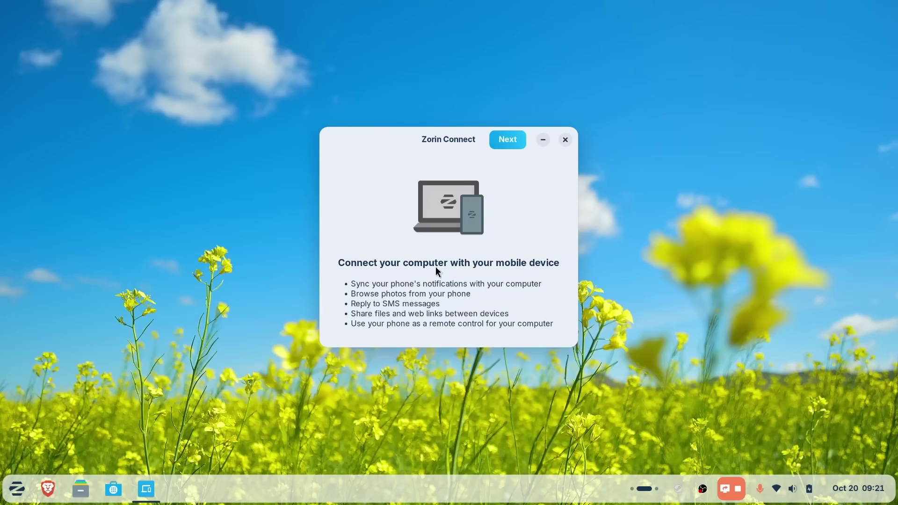
left_click(509, 141)
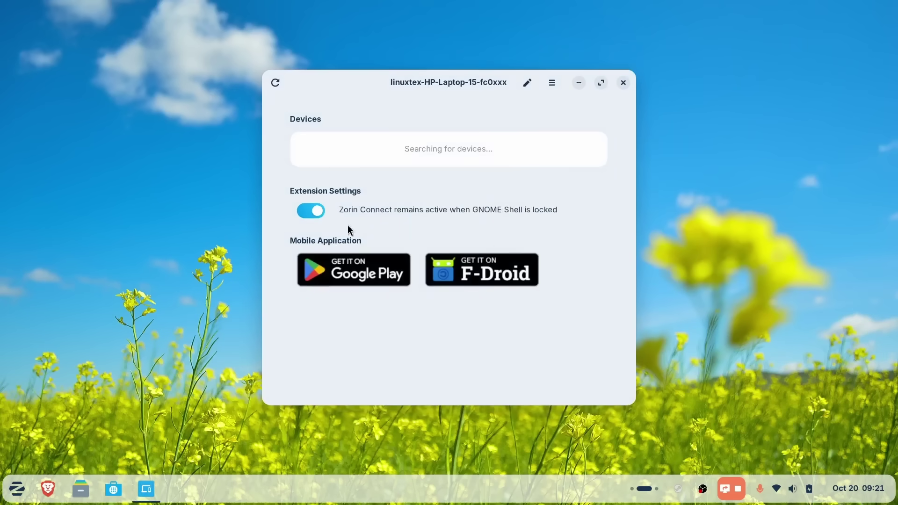
left_click(367, 275)
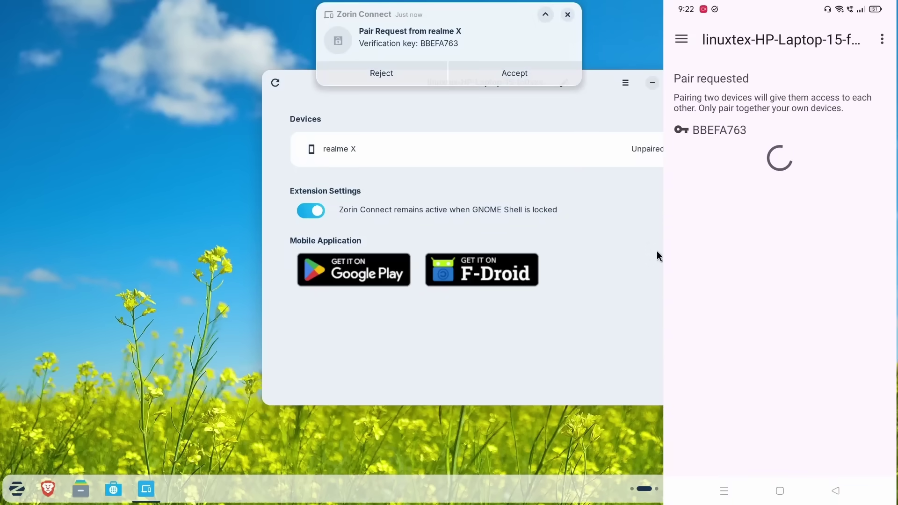
Accept the realme X pairing request, then open and close the received photo IMG20251019092816.jpg.
left_click(553, 81)
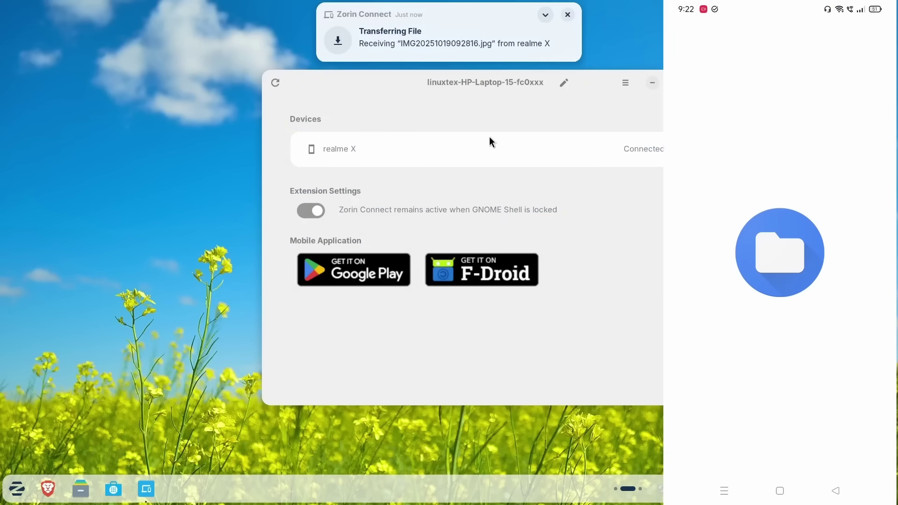
mouse_move(473, 38)
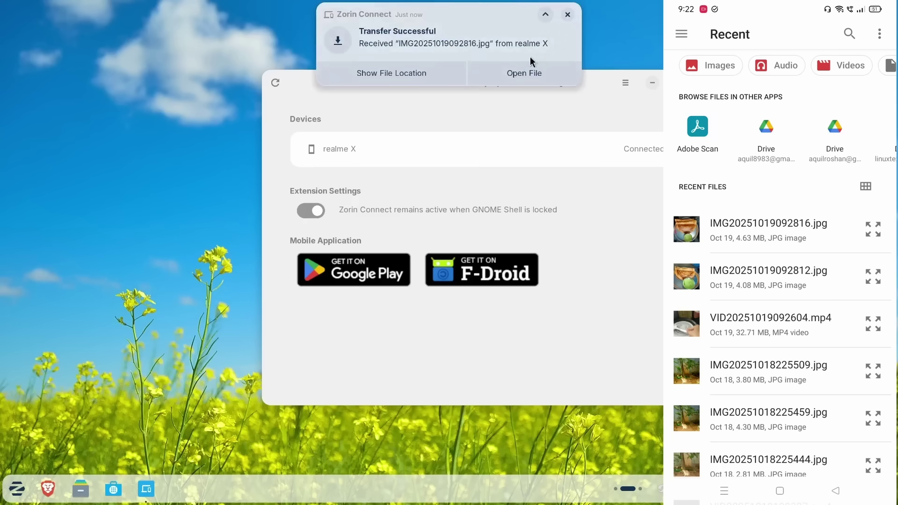
left_click(534, 72)
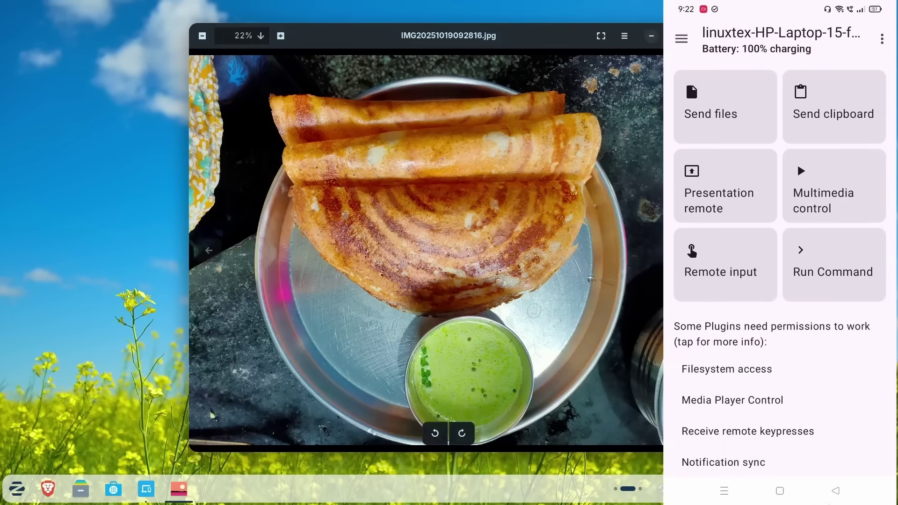
key("ctrl+w")
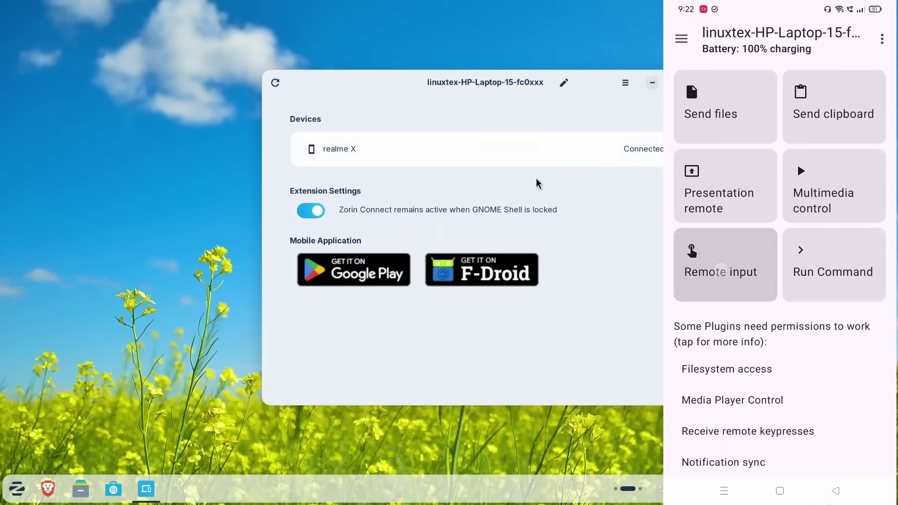
Use the phone's remote input to right-click the desktop, then dismiss the menu and phone alert.
left_click(721, 270)
right_click(189, 105)
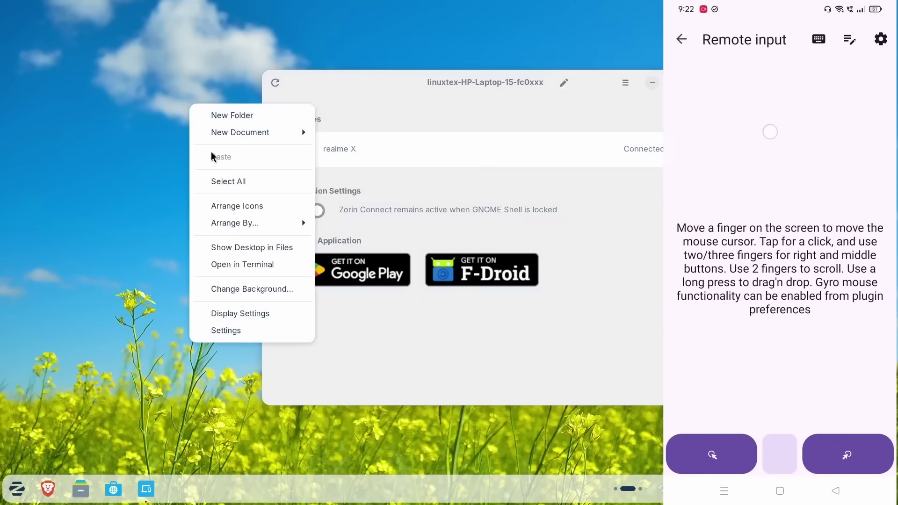
left_click(161, 154)
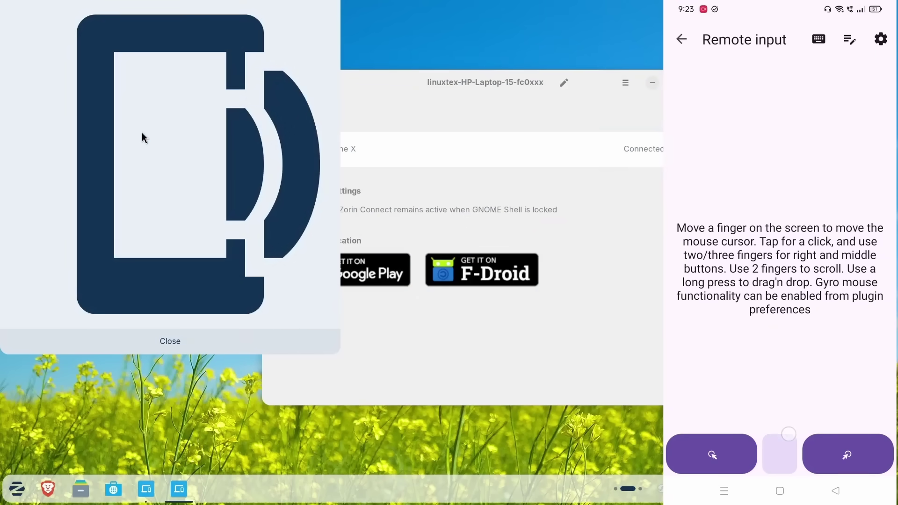
left_click(682, 39)
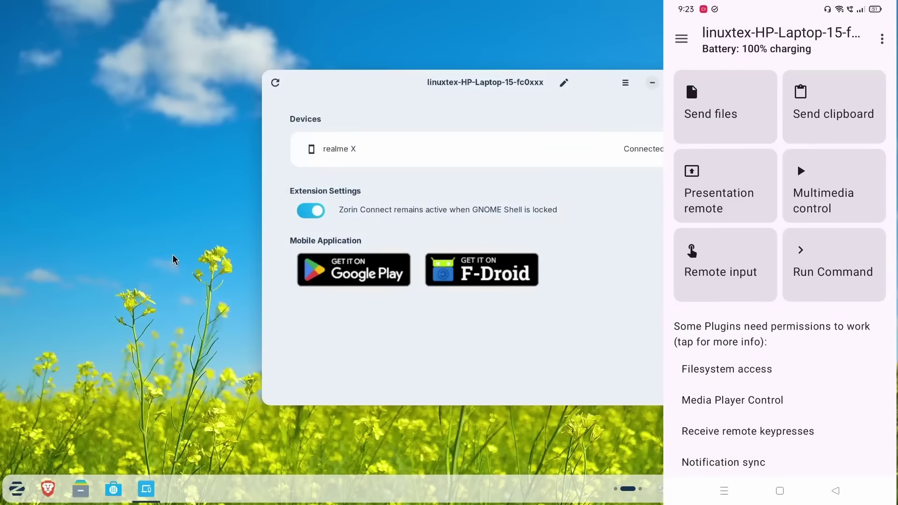
scroll(780, 267, "down", 3)
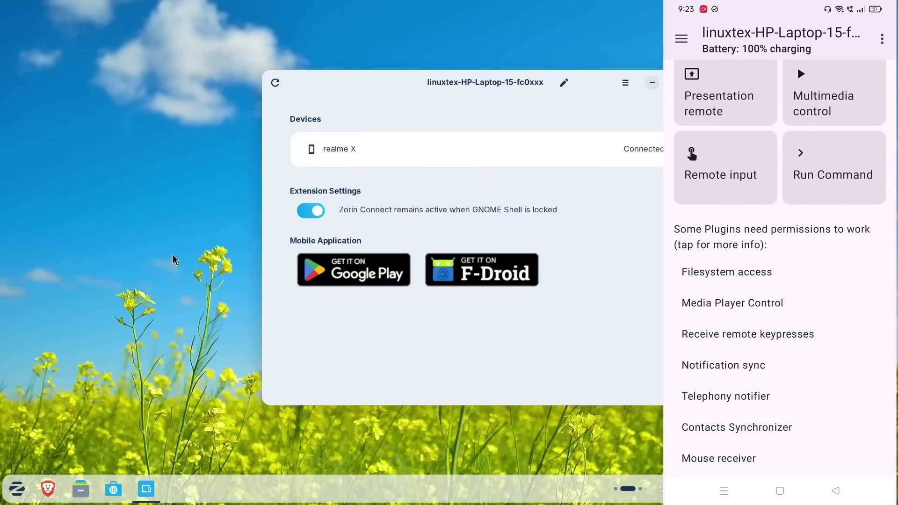
scroll(845, 390, "up", 3)
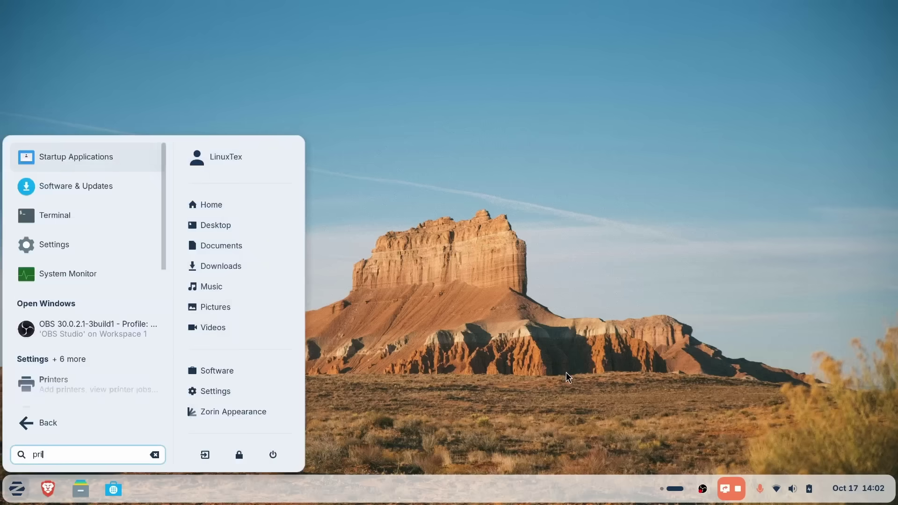
Open Privacy & Security via 'va' and review the Connectivity page.
type("vacy")
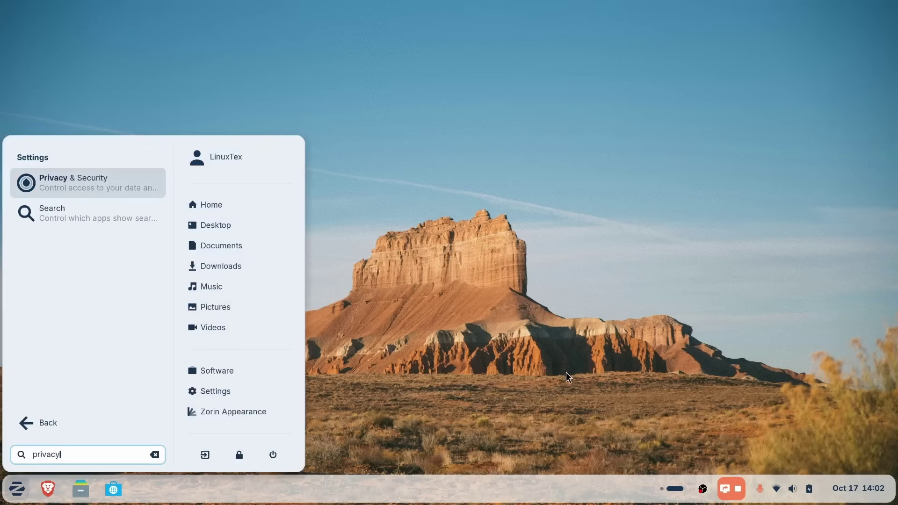
key("Return")
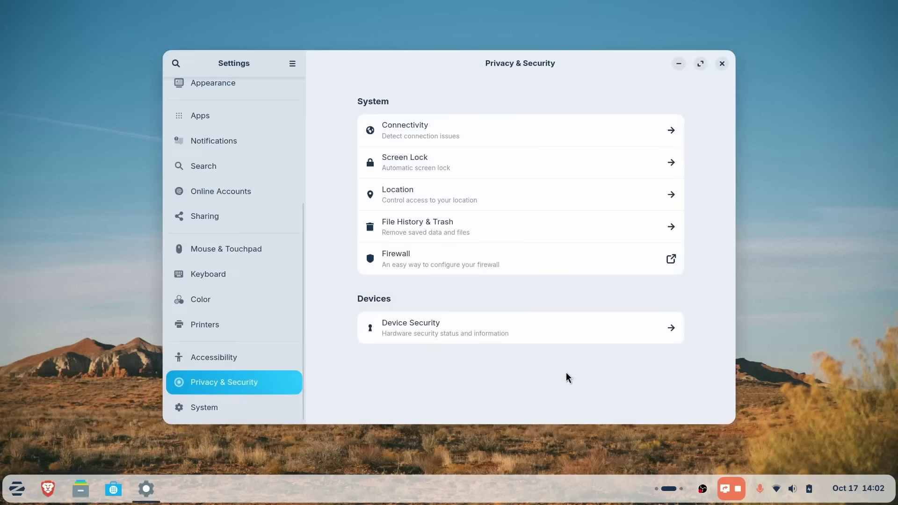
left_click(655, 130)
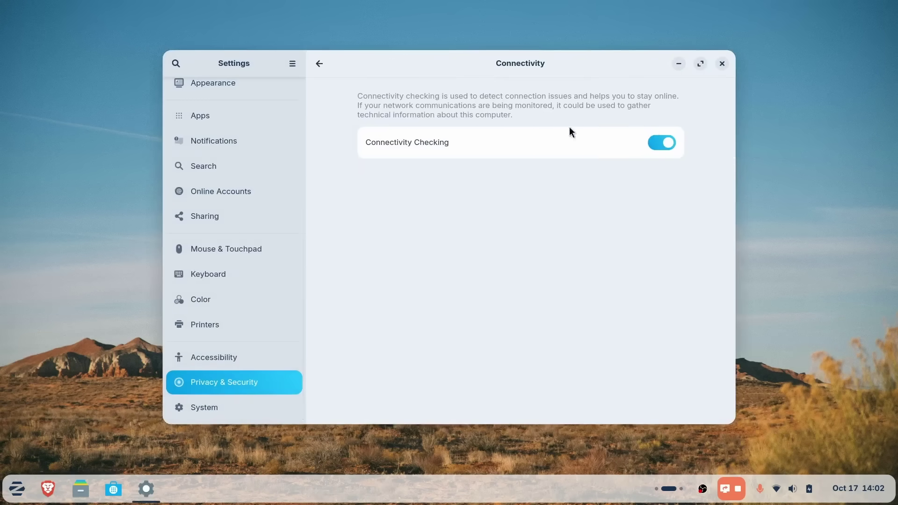
left_click(320, 64)
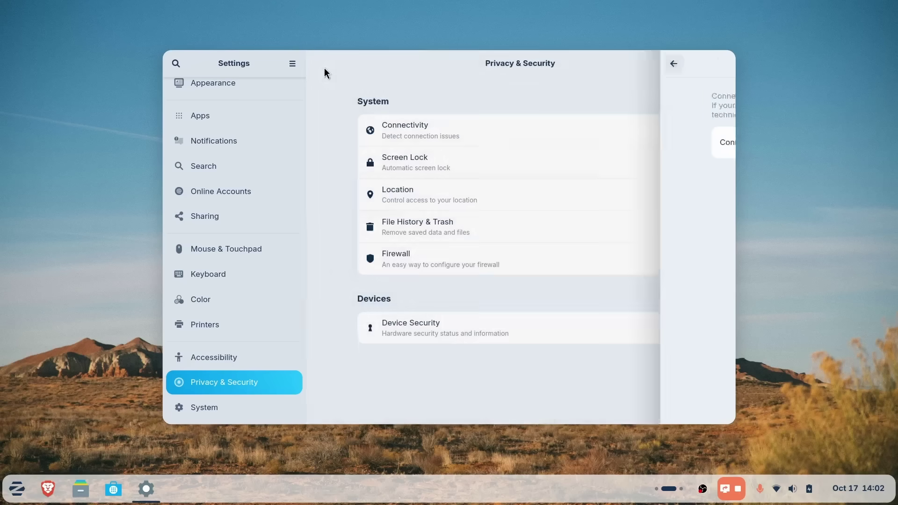
In Screen Lock, keep blank screen delay at 5 minutes and turn off Lock Screen Notifications.
left_click(391, 167)
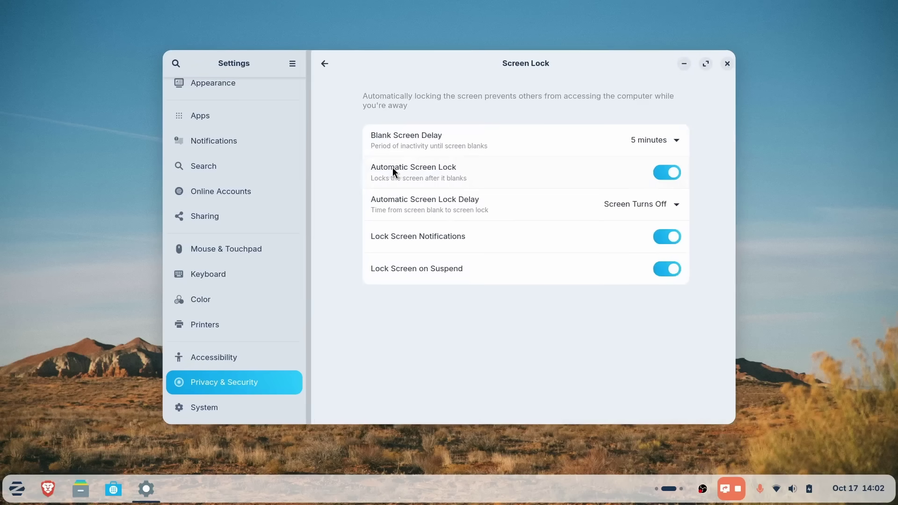
left_click(629, 142)
left_click(633, 148)
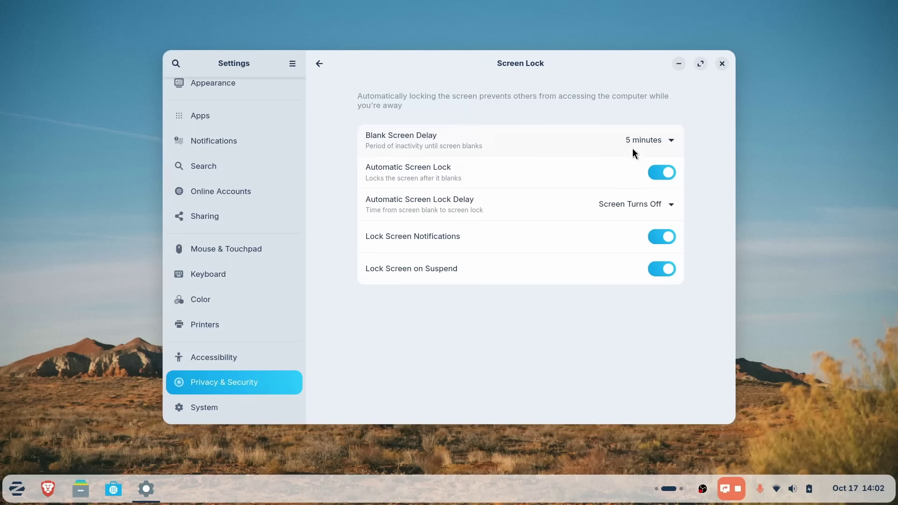
left_click(663, 239)
Review the Location and File History & Trash privacy pages.
left_click(320, 64)
left_click(448, 185)
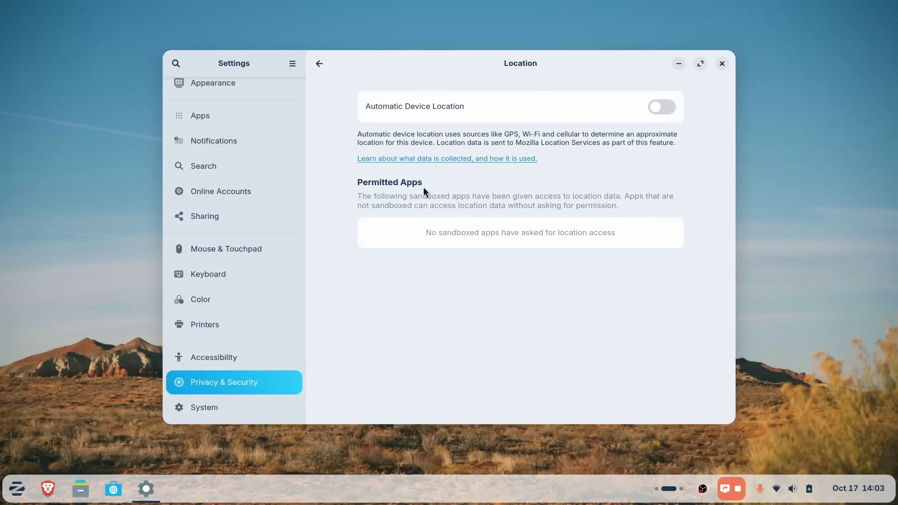
left_click(320, 64)
left_click(429, 227)
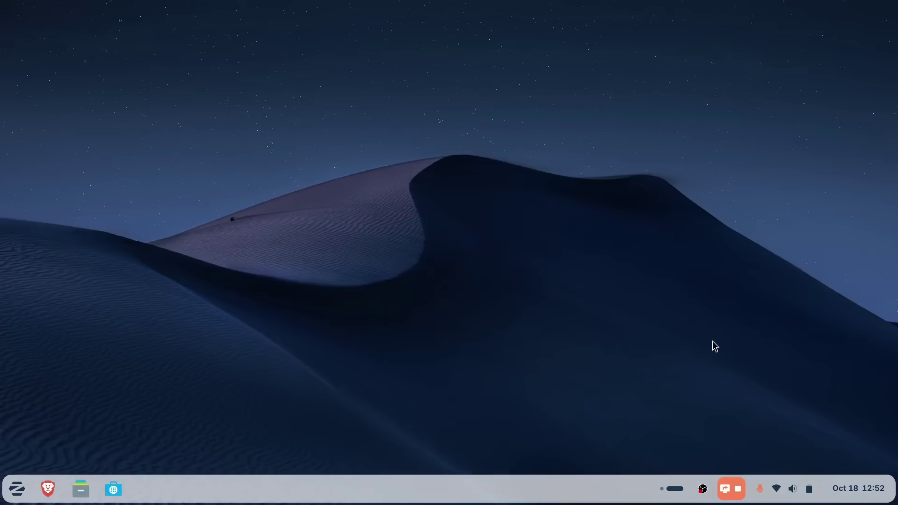
Open the Files, Software and Settings windows.
left_click(83, 489)
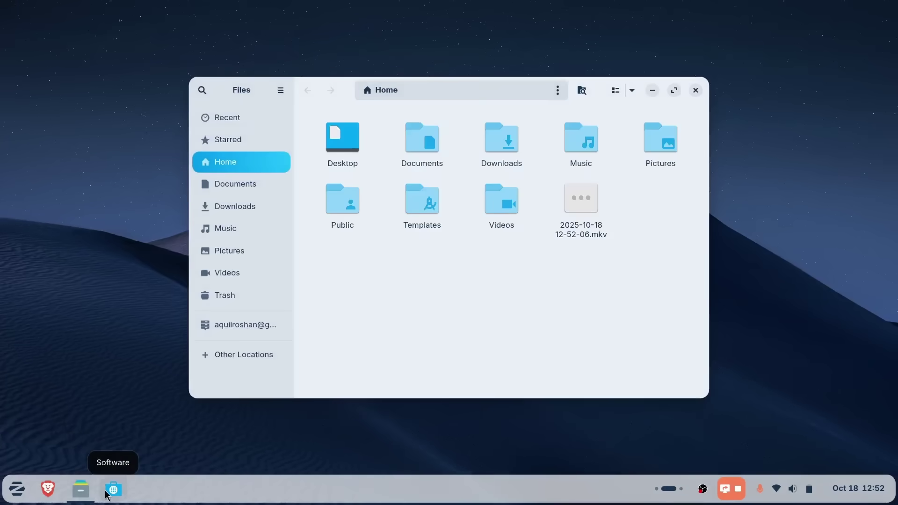
left_click(114, 489)
key("super")
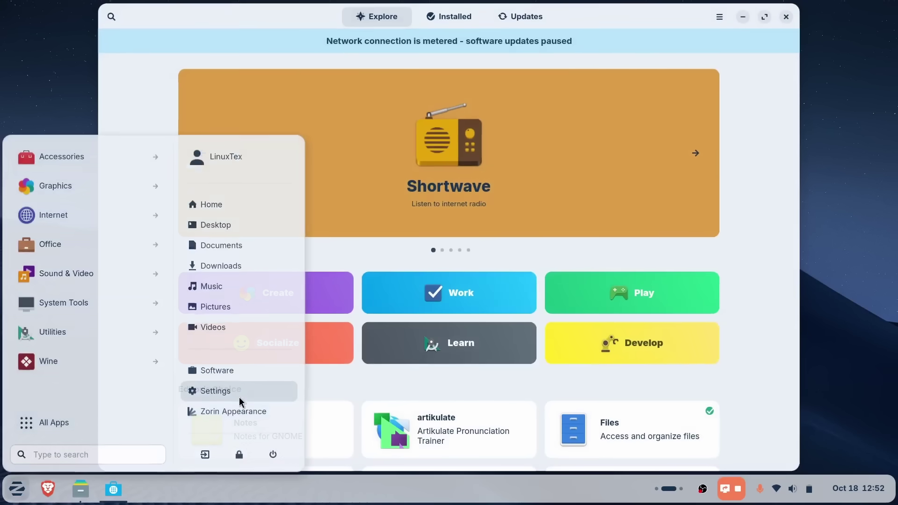
left_click(240, 397)
Launch LibreOffice Writer by searching 'wri', then Alt+Tab to the Software window.
key("super")
type("wri")
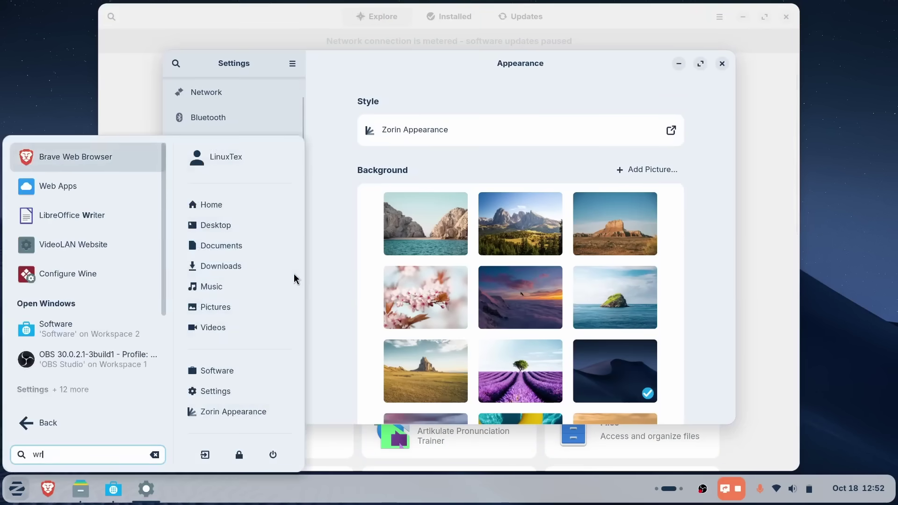
left_click(68, 156)
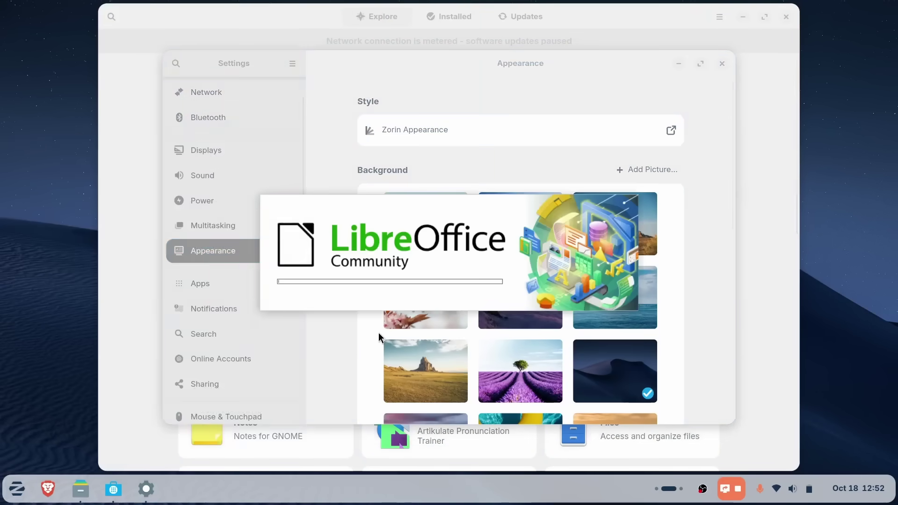
key("alt+Tab")
key("alt+Tab")
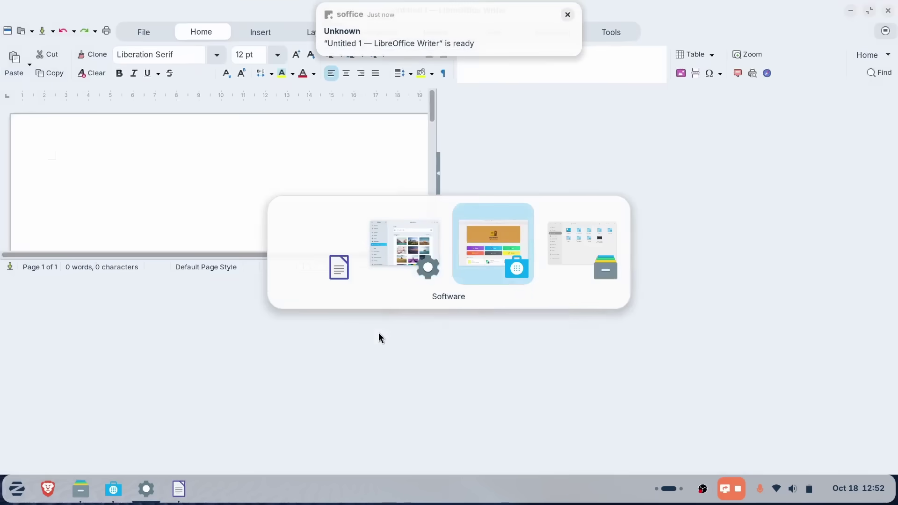
key("alt+Tab")
key("alt+Tab")
key("alt+Tab")
key("alt+Tab")
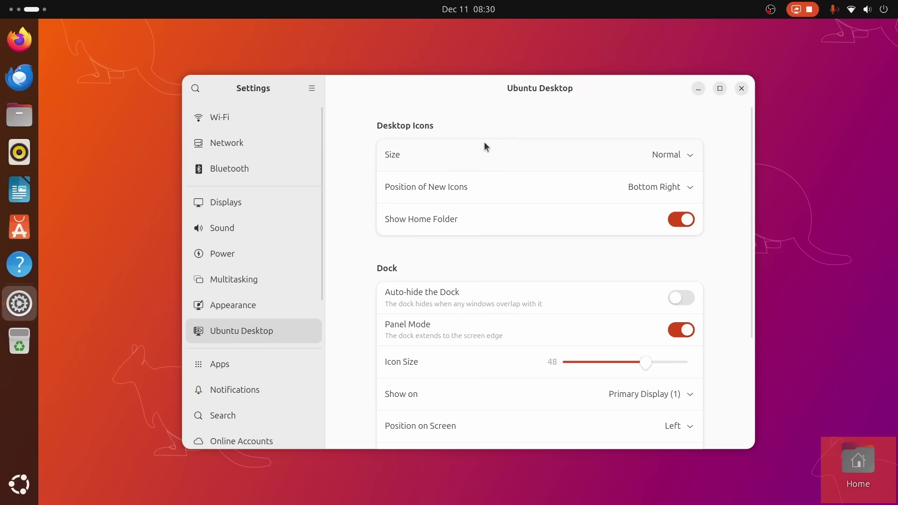
scroll(490, 278, "down", 2)
scroll(489, 276, "down", 5)
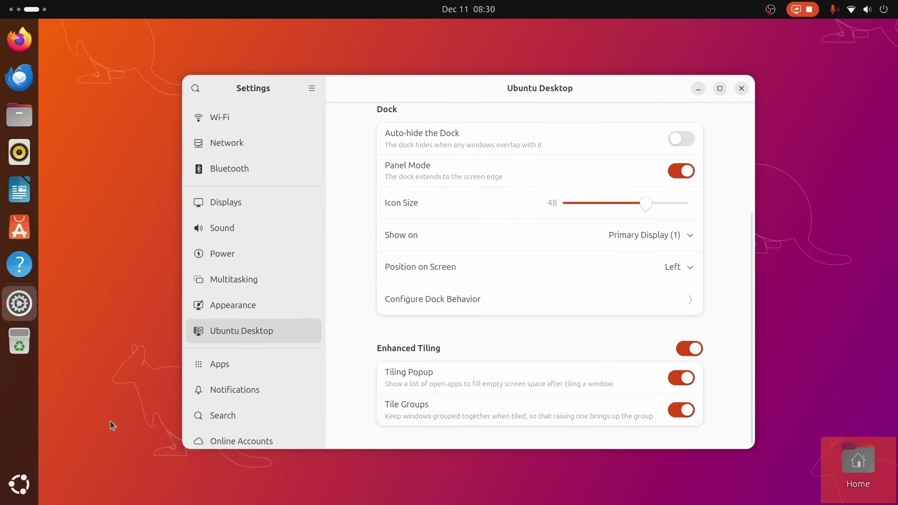
On another workspace, open App Center and bring Files, then Firefox, to the front.
key("super+Page_Up")
left_click(19, 228)
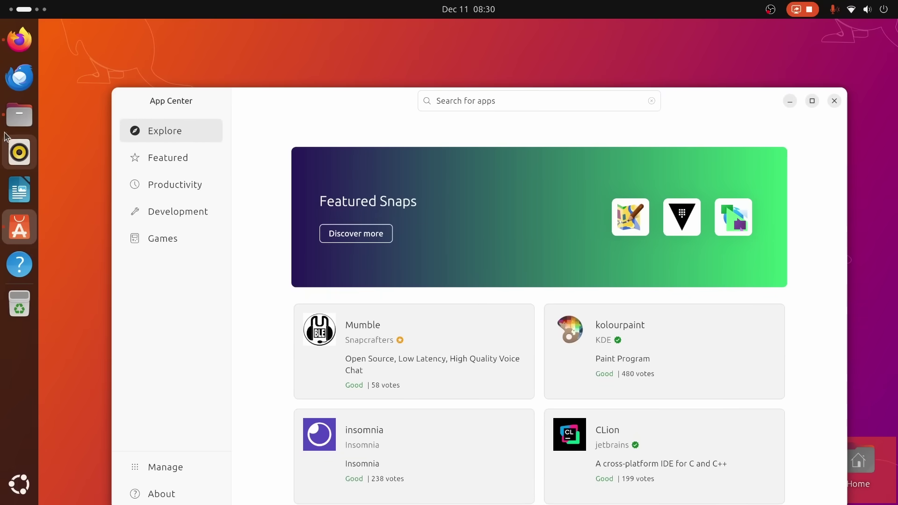
left_click(18, 116)
left_click(18, 40)
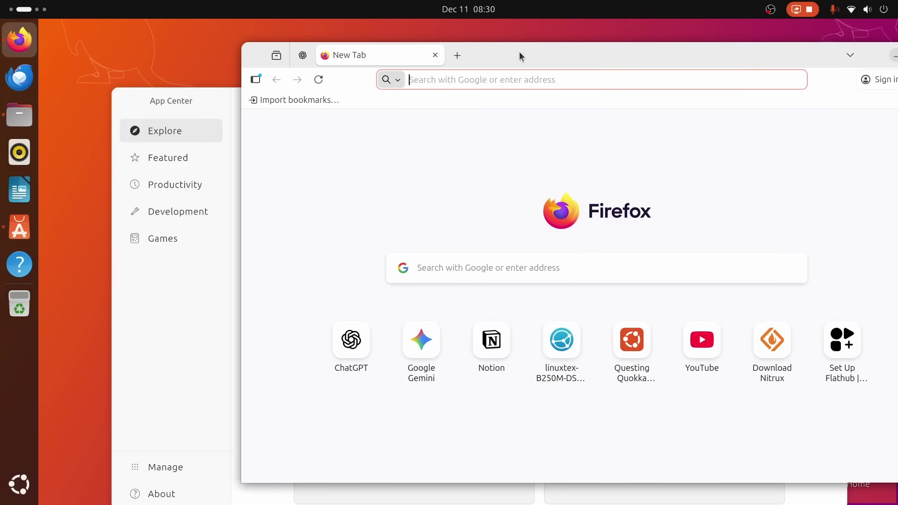
Tile Firefox right and App Center left, then restore both to floating windows.
left_click_drag(519, 55, 896, 208)
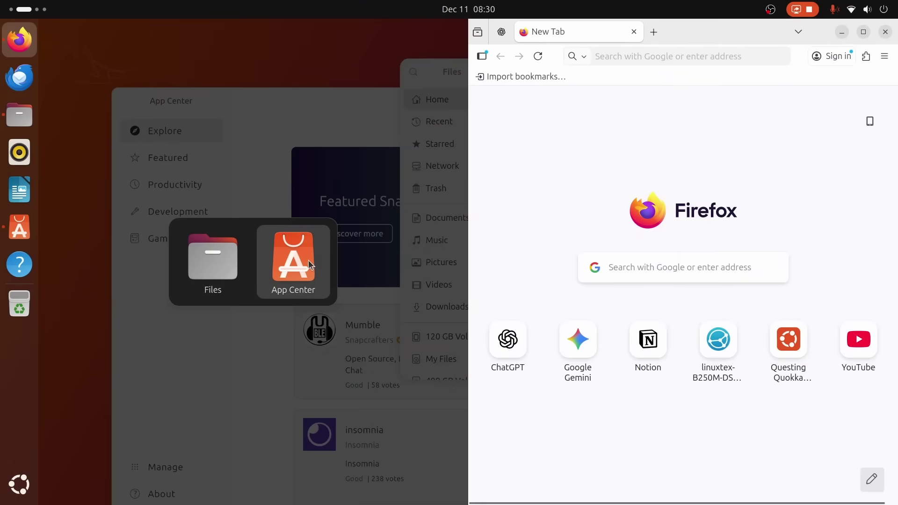
left_click(293, 262)
double_click(208, 49)
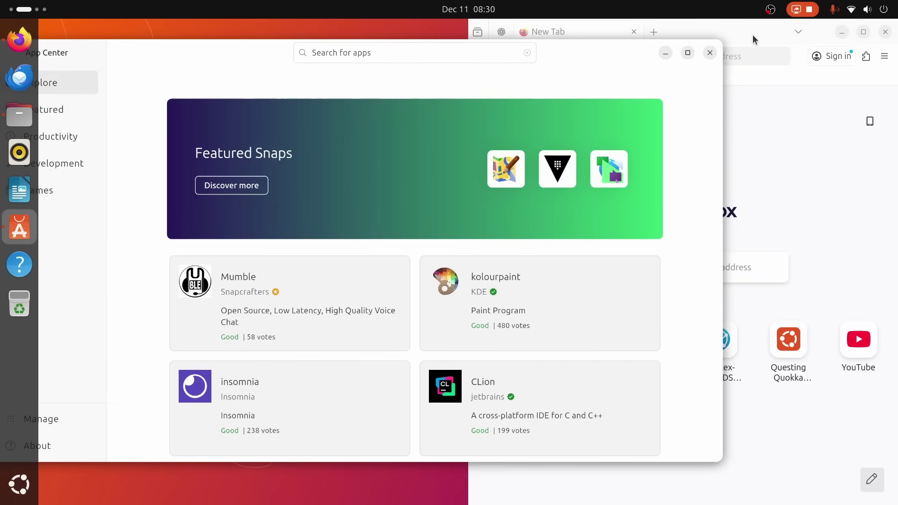
double_click(753, 35)
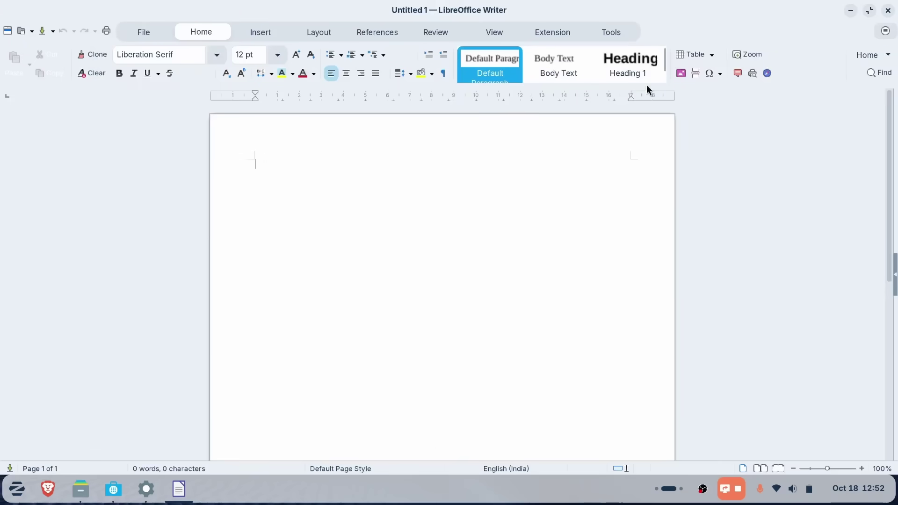
Snap Writer to the left half and Software to the right, adjusting the divider.
left_click_drag(666, 9, 237, 35)
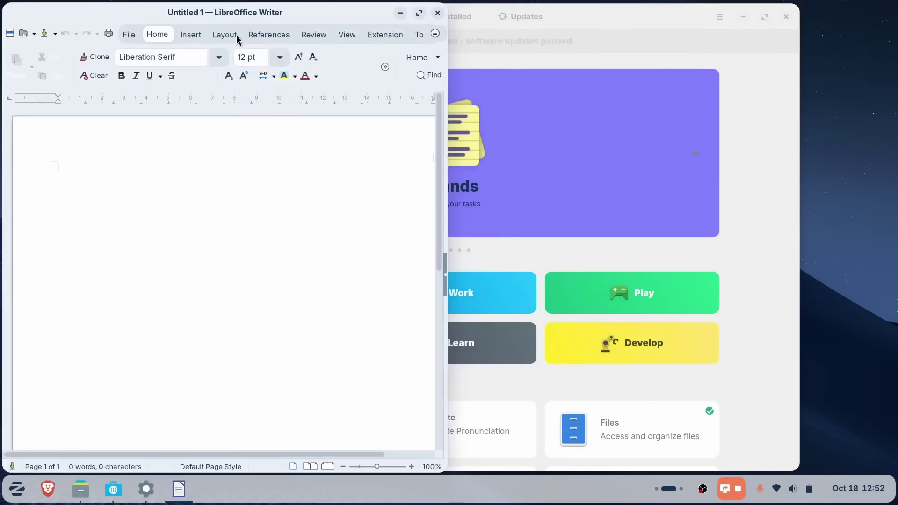
left_click_drag(565, 41, 283, 36)
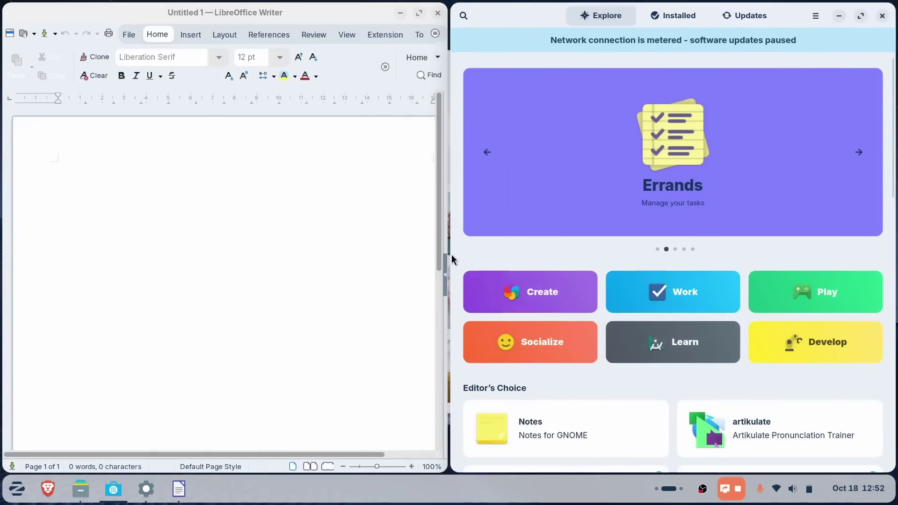
left_click_drag(448, 253, 320, 241)
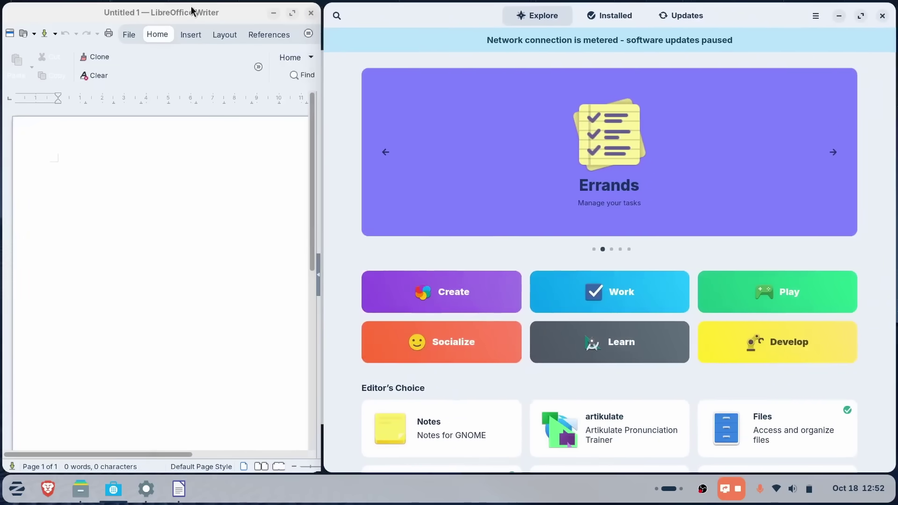
left_click_drag(323, 293, 603, 290)
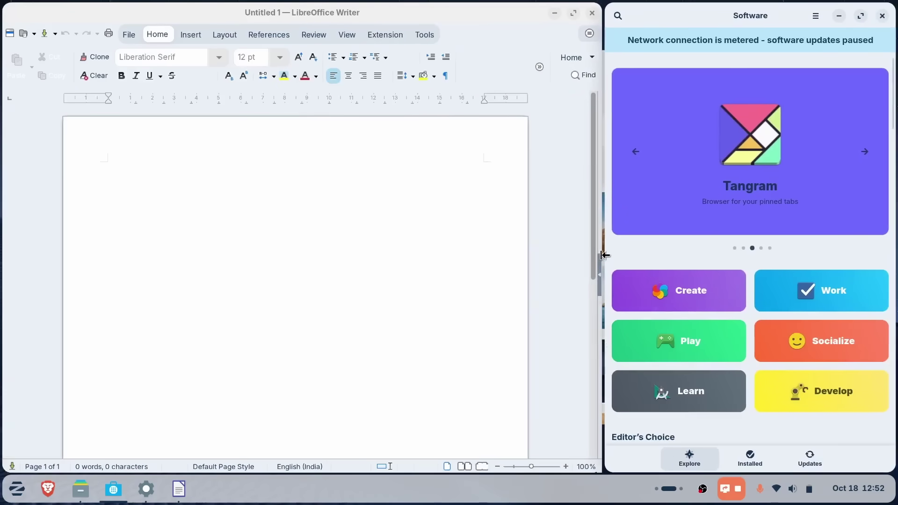
left_click_drag(604, 255, 349, 225)
Tile Settings, Software, Writer and Files into four quarters, then enlarge the Files tile.
key("alt+Tab")
key("alt+Tab")
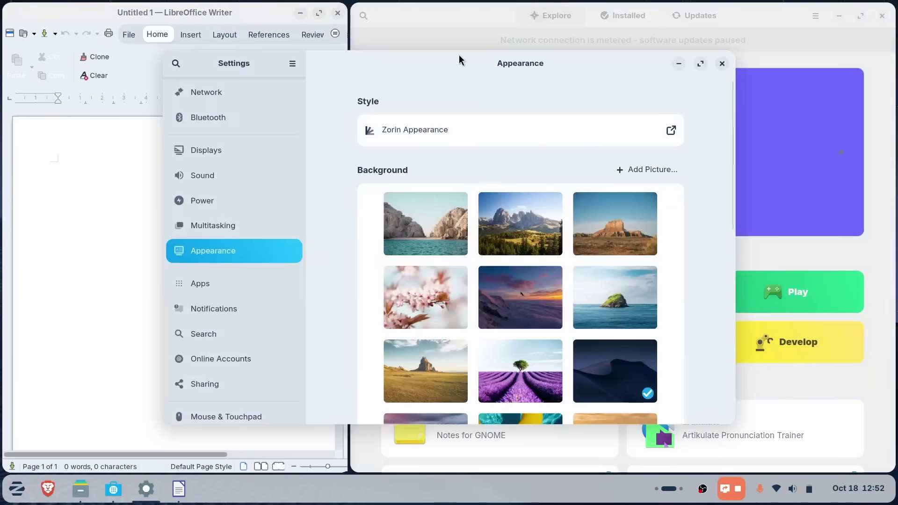
left_click_drag(459, 54, 357, 41)
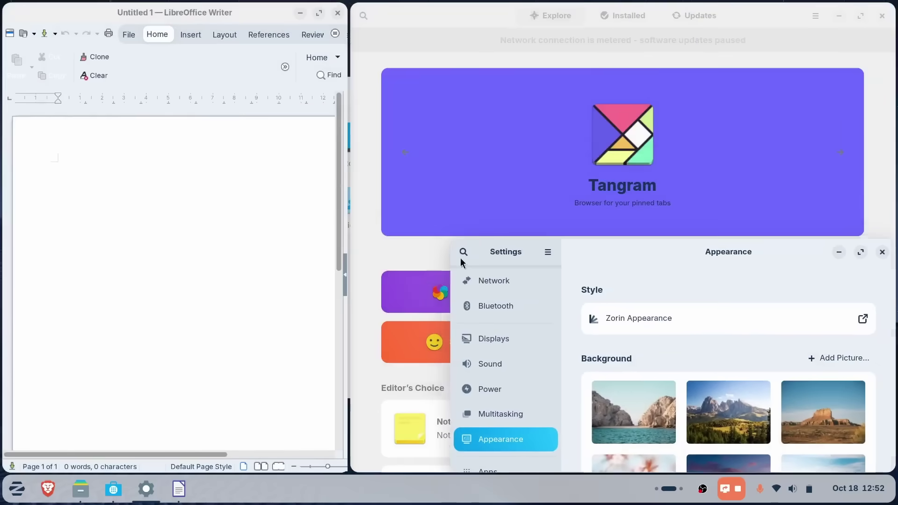
left_click_drag(431, 13, 368, 41)
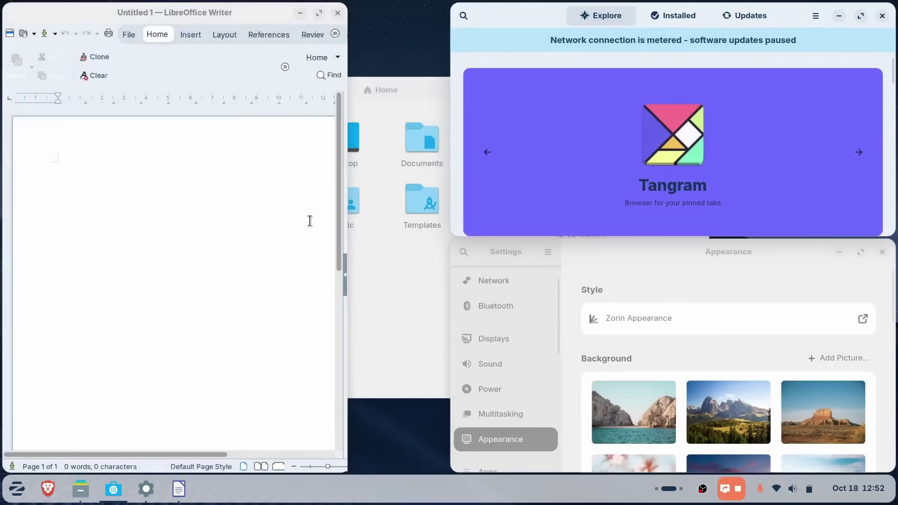
left_click_drag(249, 40, 322, 52)
left_click_drag(323, 90, 308, 33)
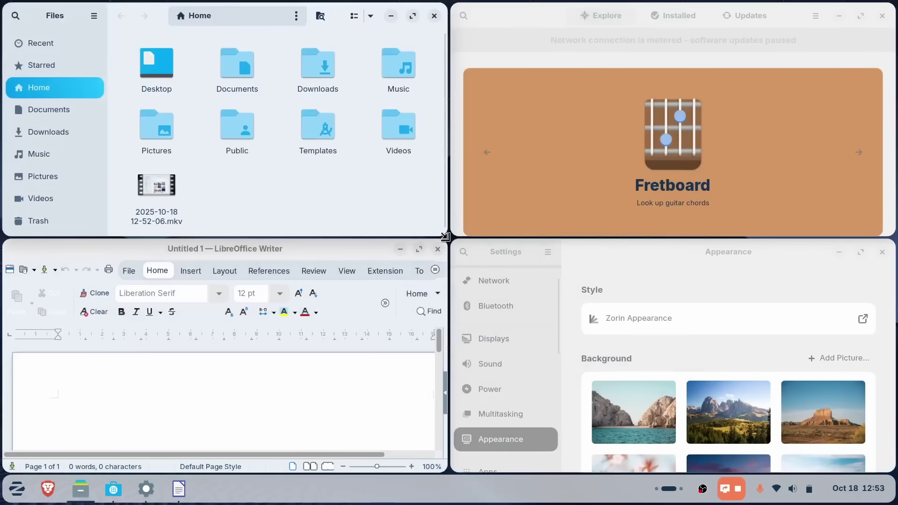
left_click_drag(445, 234, 520, 176)
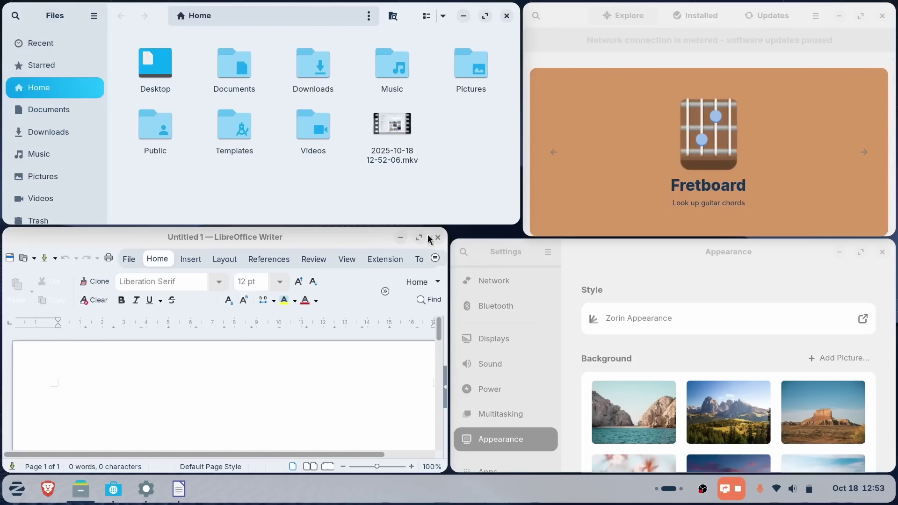
left_click_drag(405, 227, 412, 266)
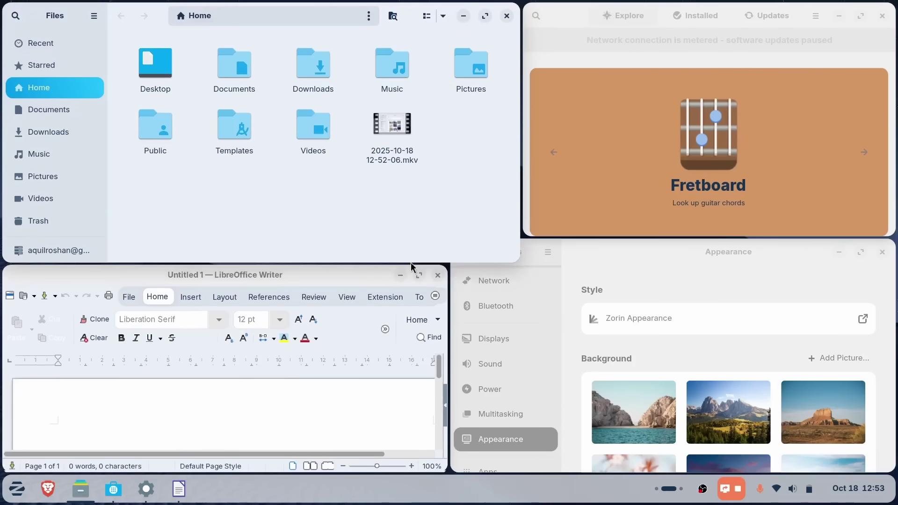
Retile Writer to the left half, Files lower-right, then close Software and Settings.
left_click_drag(398, 15, 679, 58)
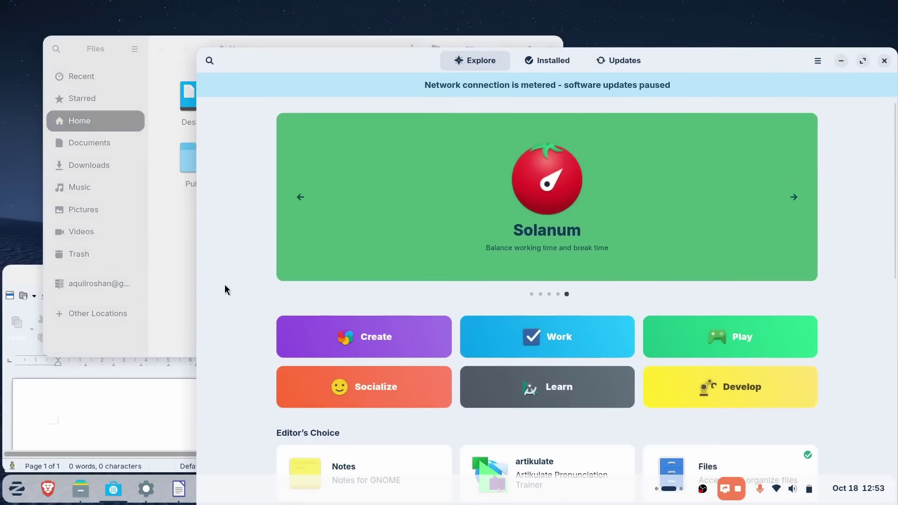
left_click(33, 283)
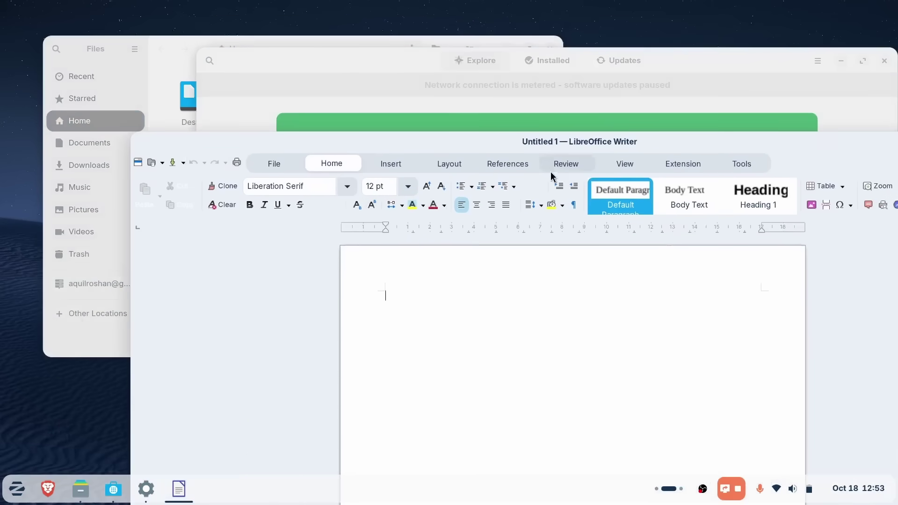
left_click_drag(538, 147, 556, 38)
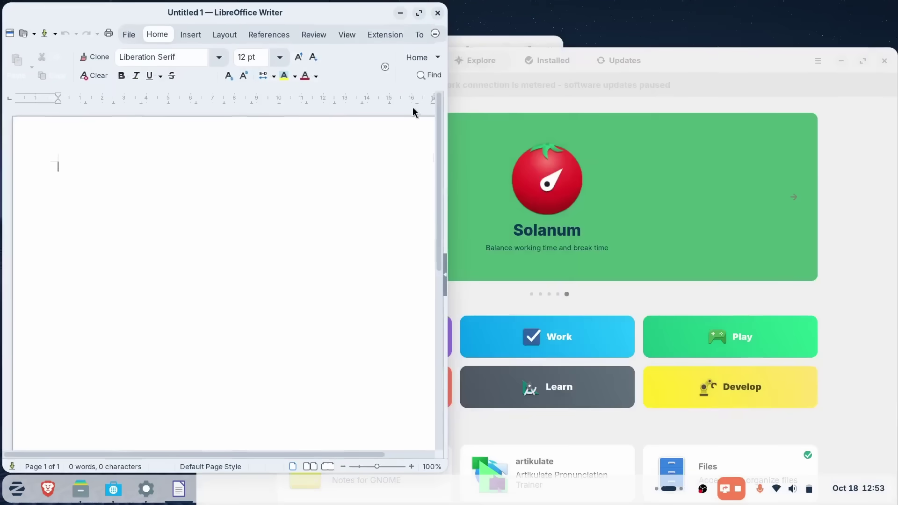
left_click_drag(646, 62, 589, 27)
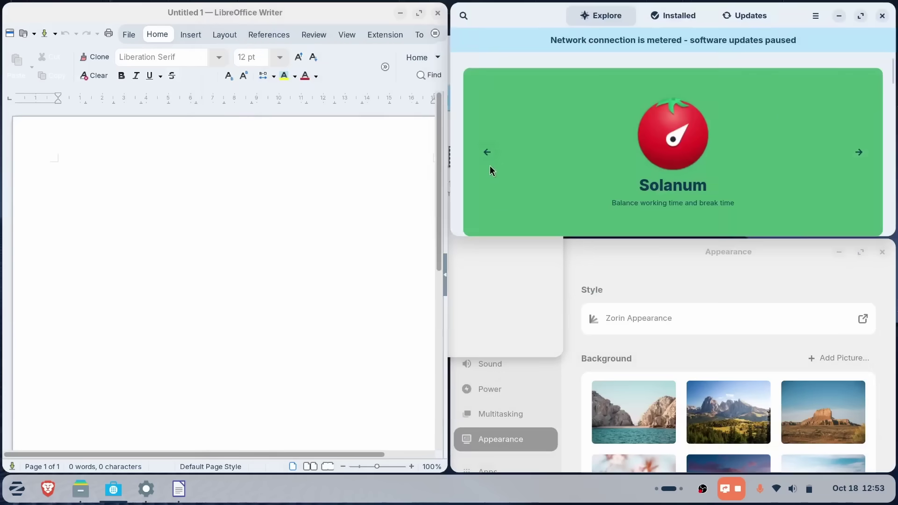
key("alt+Tab")
key("alt+Tab")
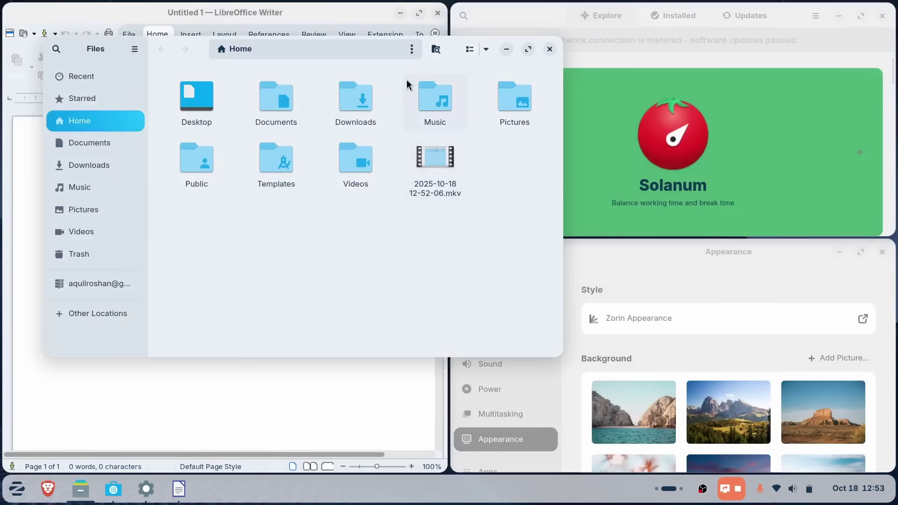
left_click_drag(425, 53, 578, 54)
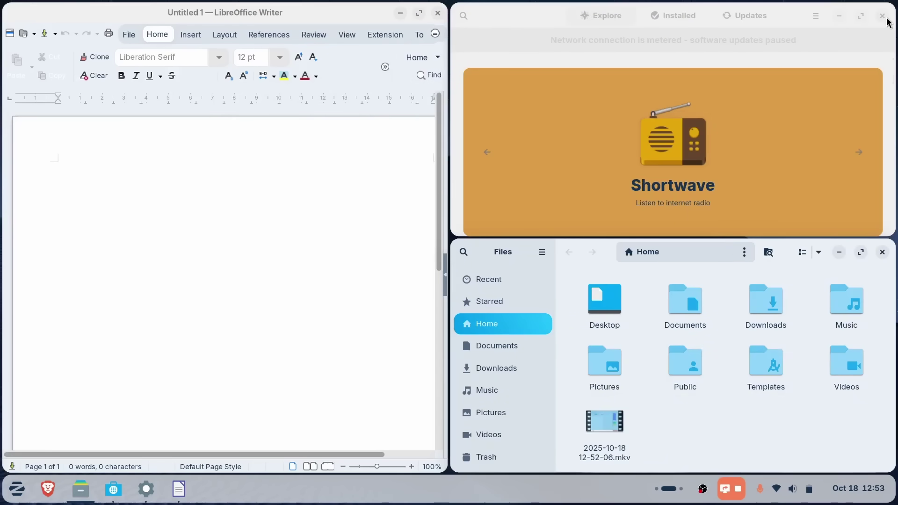
left_click_drag(702, 238, 718, 312)
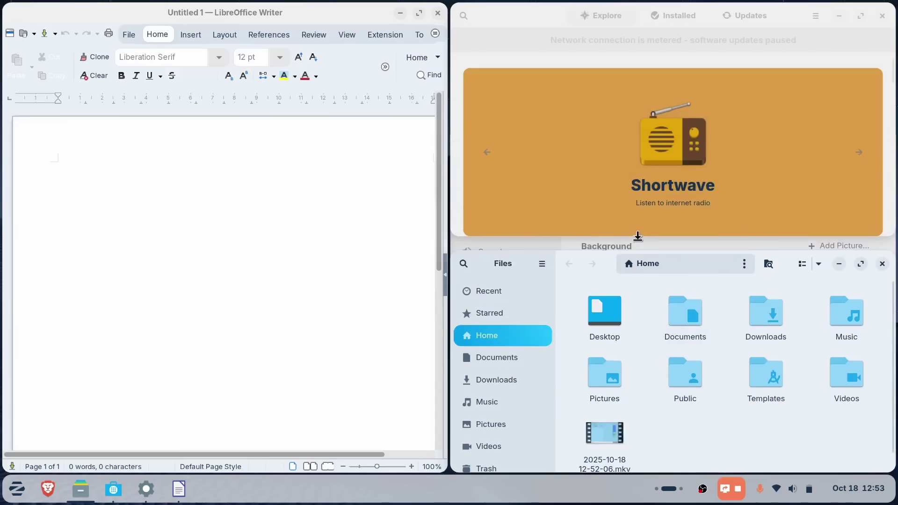
left_click(882, 22)
left_click(882, 140)
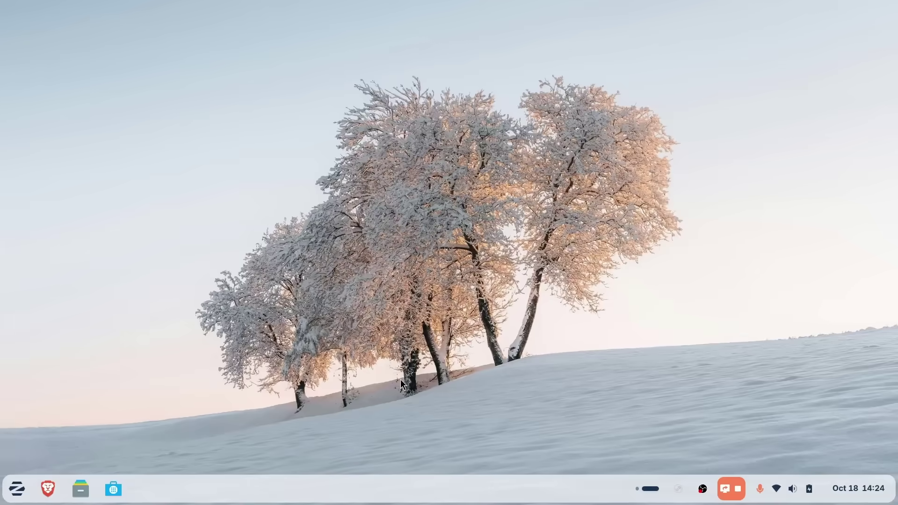
key("super")
type("steam")
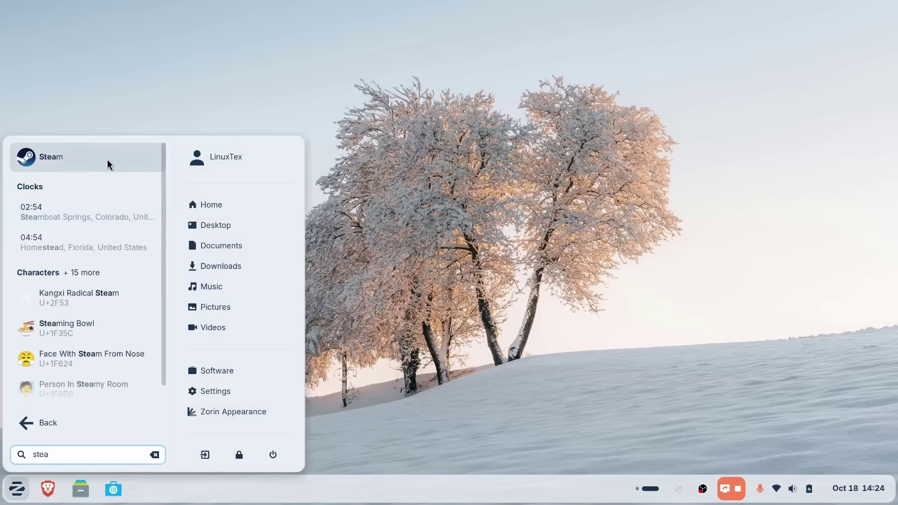
left_click(107, 159)
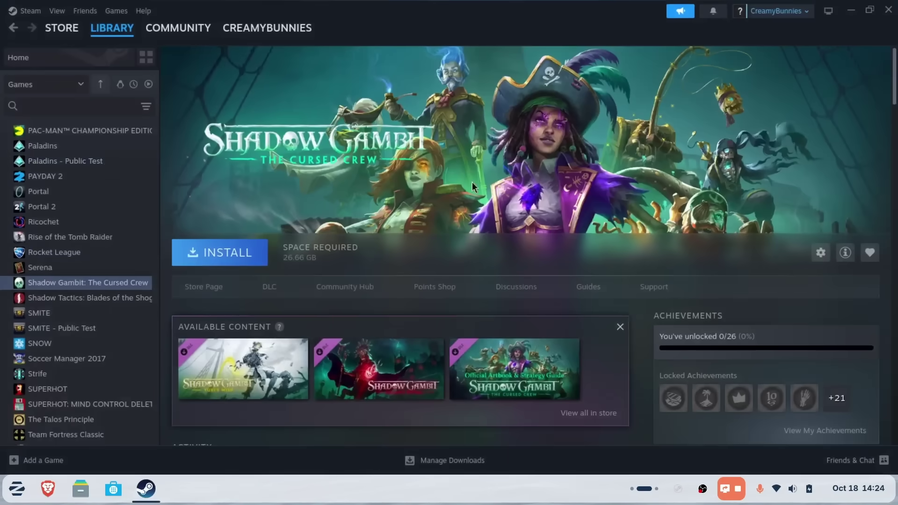
left_click(61, 27)
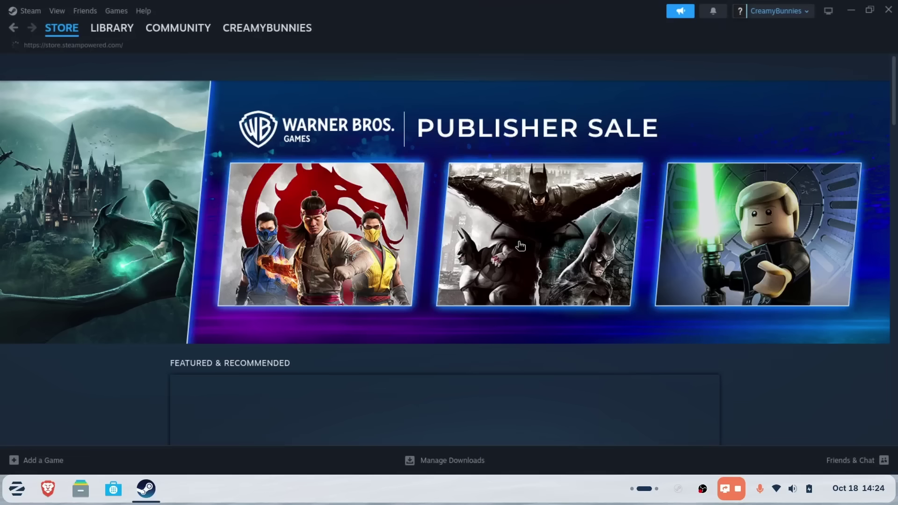
scroll(443, 255, "down", 10)
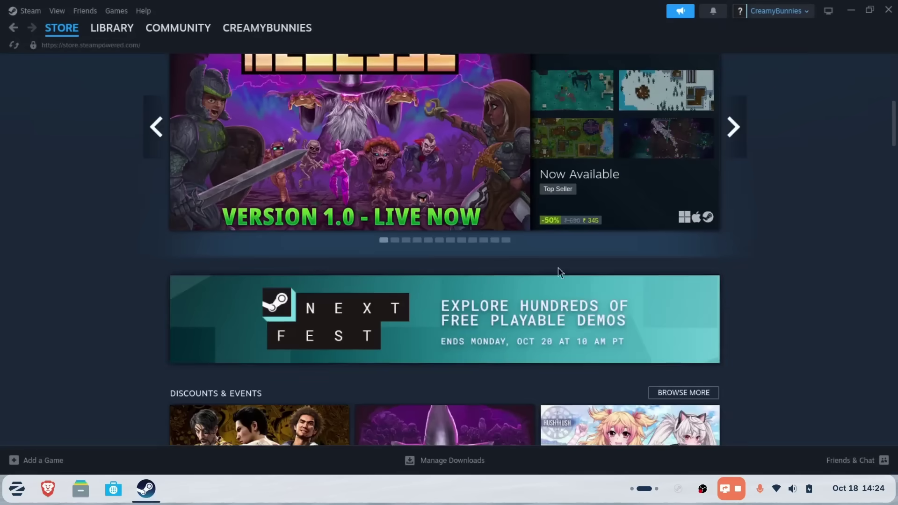
scroll(762, 253, "down", 15)
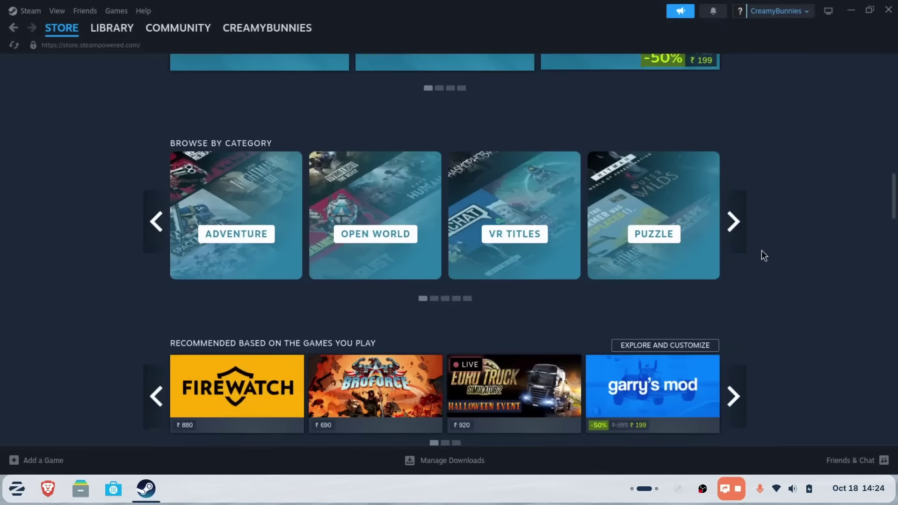
scroll(549, 287, "up", 20)
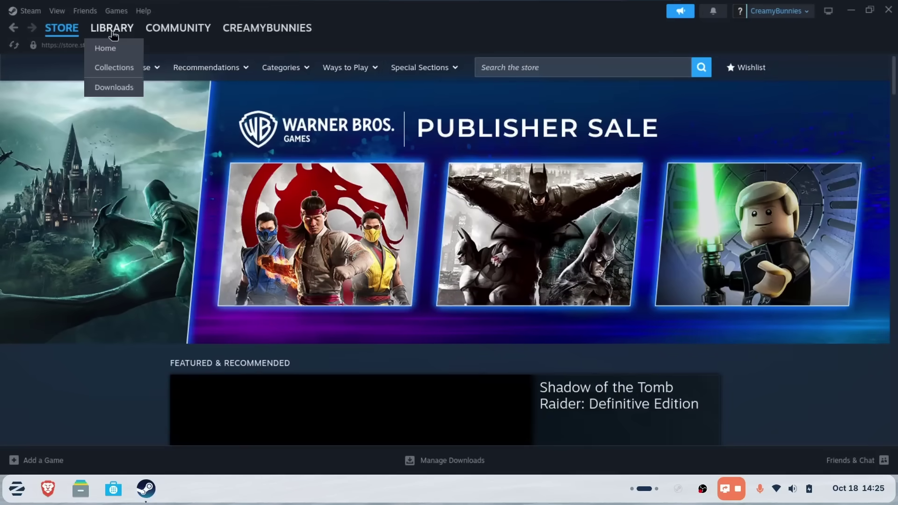
From the Library, set Proton Experimental as Steam's default compatibility tool without restarting.
left_click(112, 27)
left_click(30, 11)
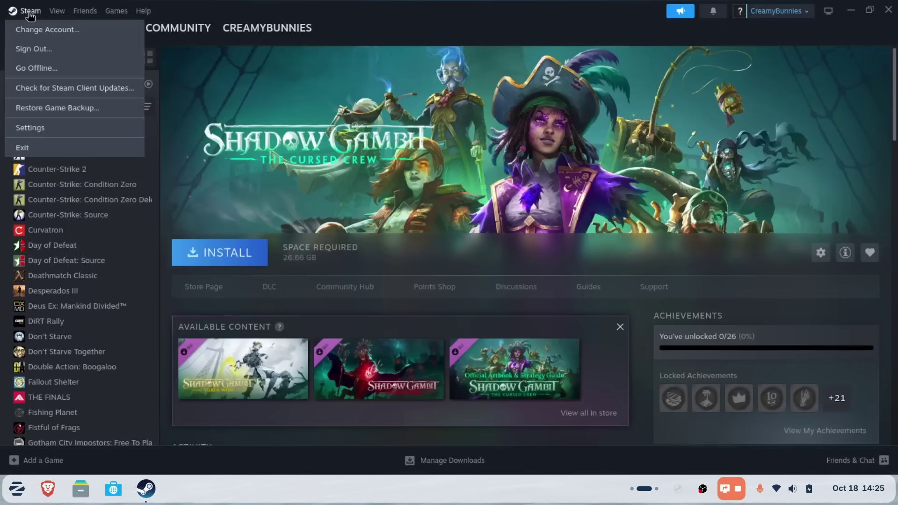
left_click(33, 128)
scroll(303, 300, "down", 3)
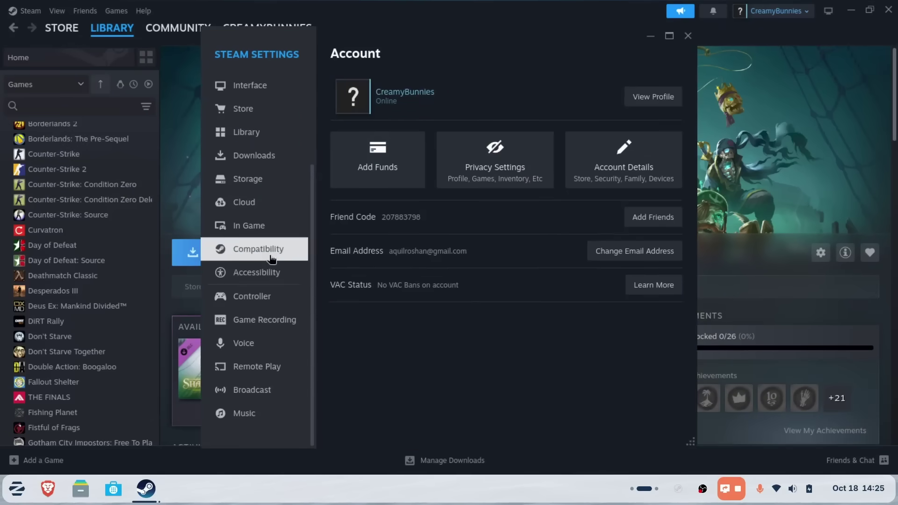
left_click(259, 249)
left_click(652, 104)
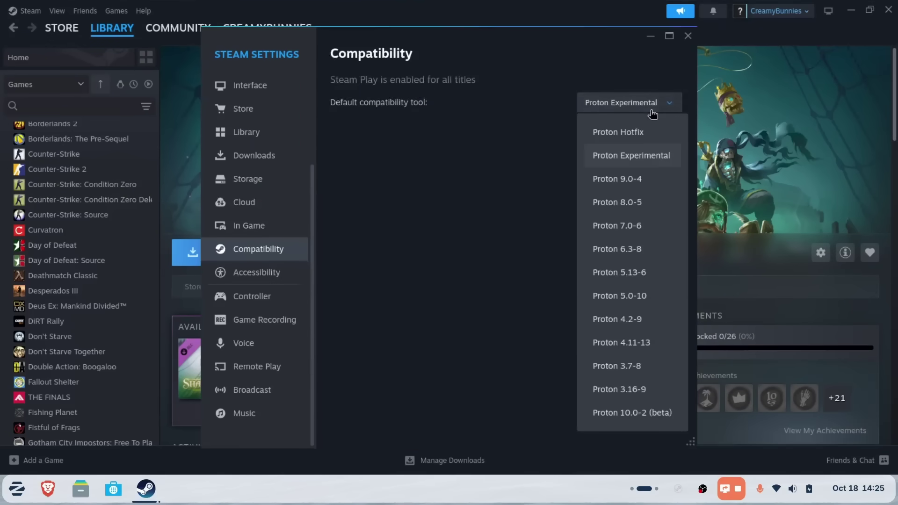
left_click(656, 155)
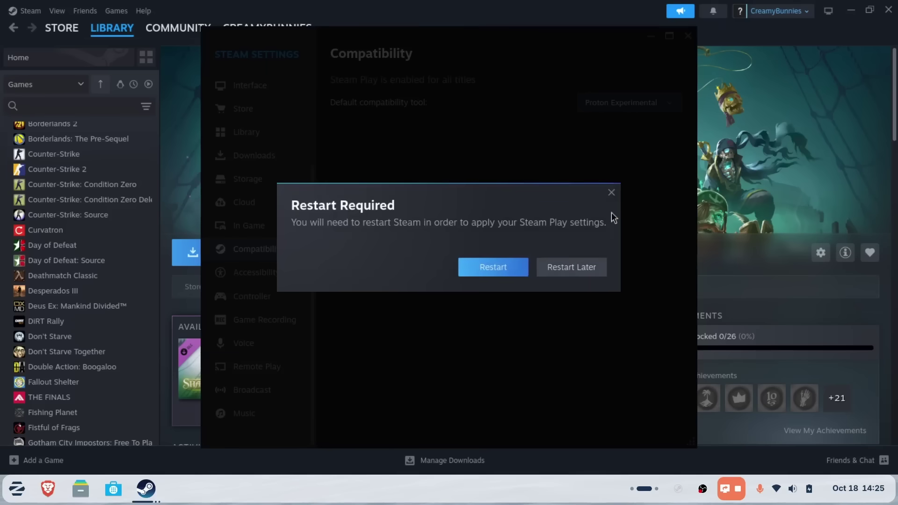
left_click(610, 193)
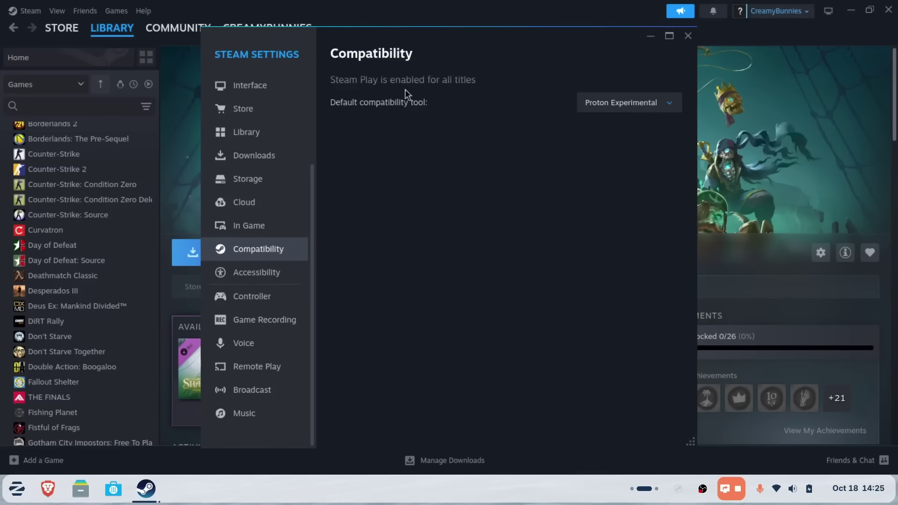
Close Steam settings and browse the Counter-Strike titles, Curvatron and Borderlands 2 pages.
left_click(686, 43)
scroll(80, 188, "up", 1)
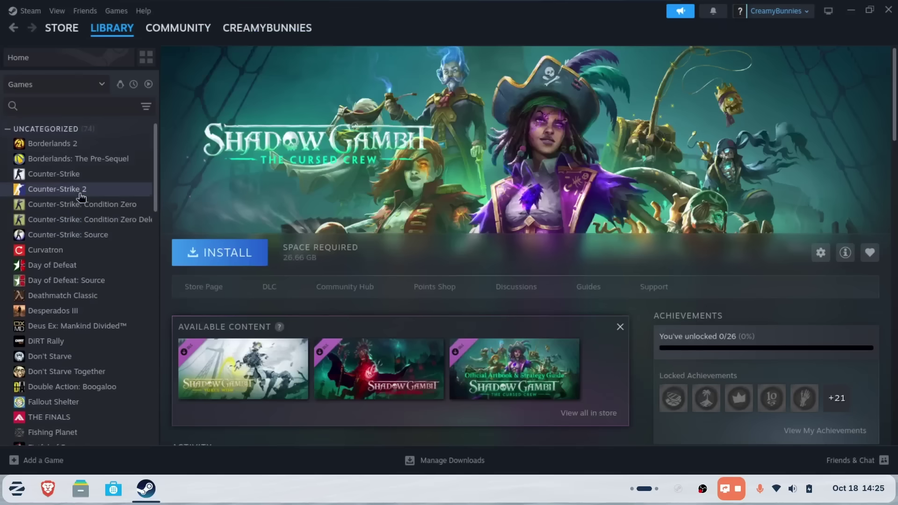
left_click(78, 177)
left_click(77, 189)
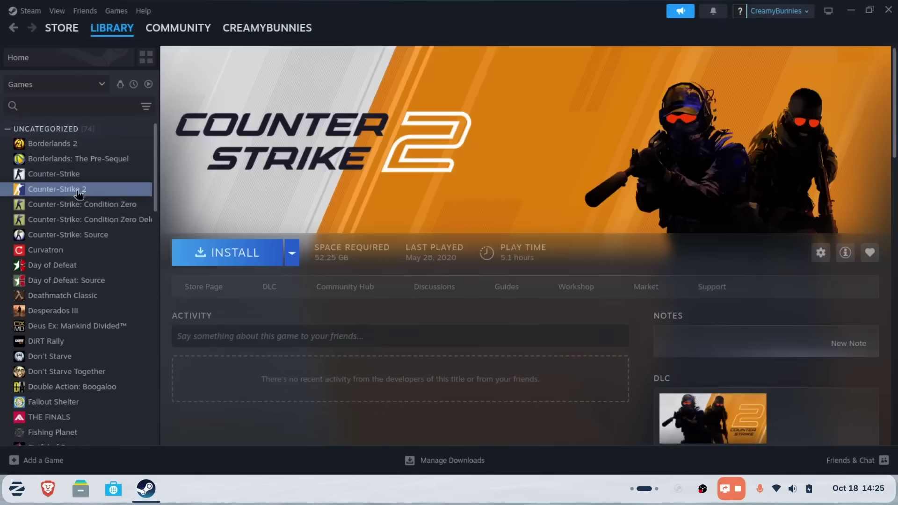
left_click(82, 206)
left_click(88, 220)
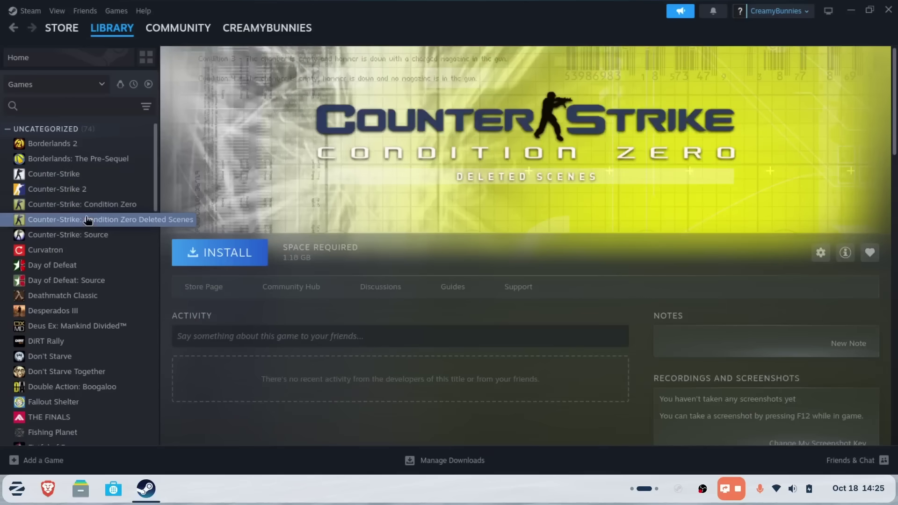
left_click(92, 234)
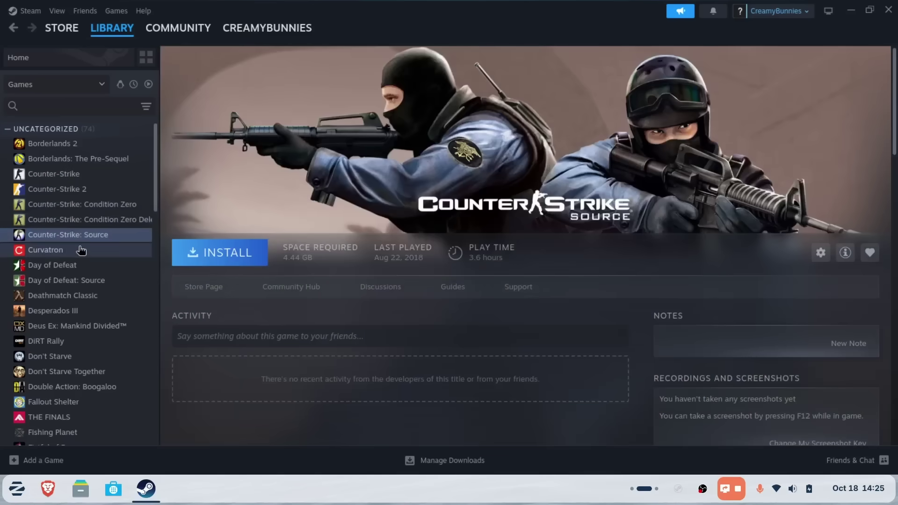
left_click(81, 250)
left_click(62, 173)
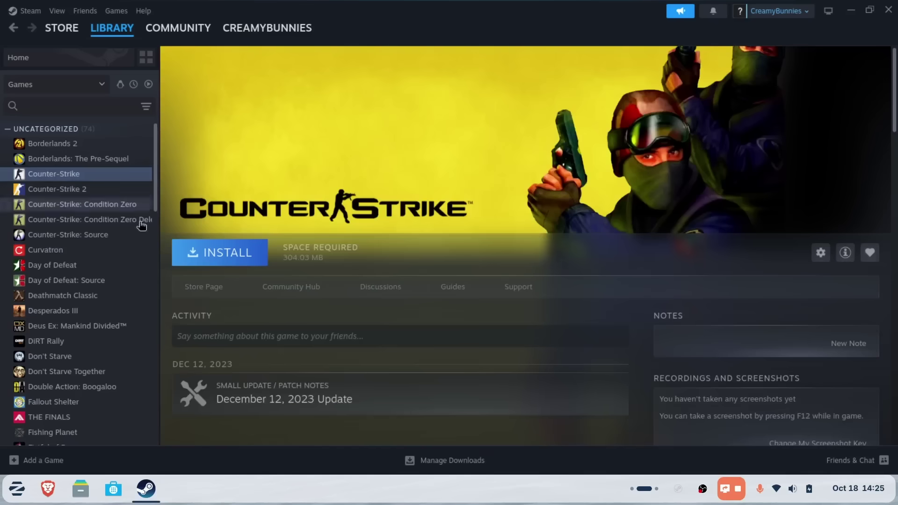
left_click(52, 144)
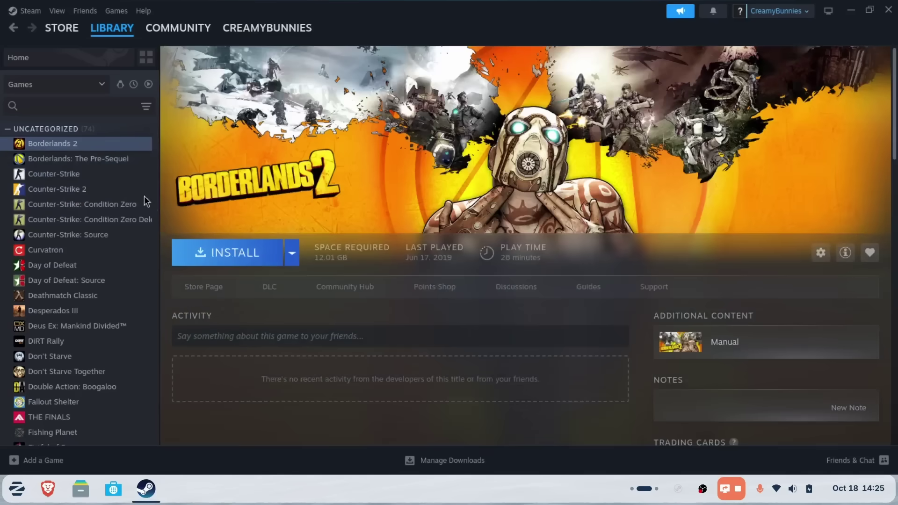
Browse DiRT Rally, THE FINALS, Insurgency, Invisible, Inc., Iron Snout and Left 4 Dead pages.
scroll(89, 266, "down", 6)
scroll(71, 200, "up", 2)
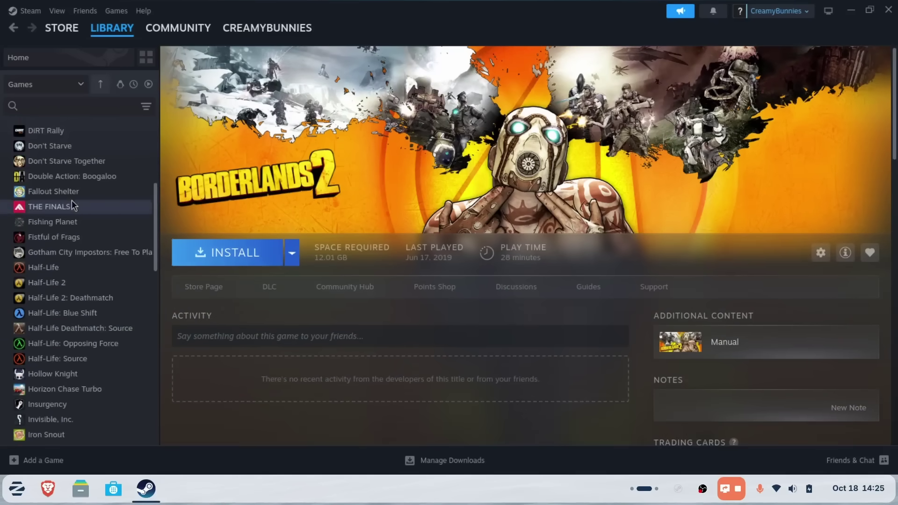
left_click(66, 136)
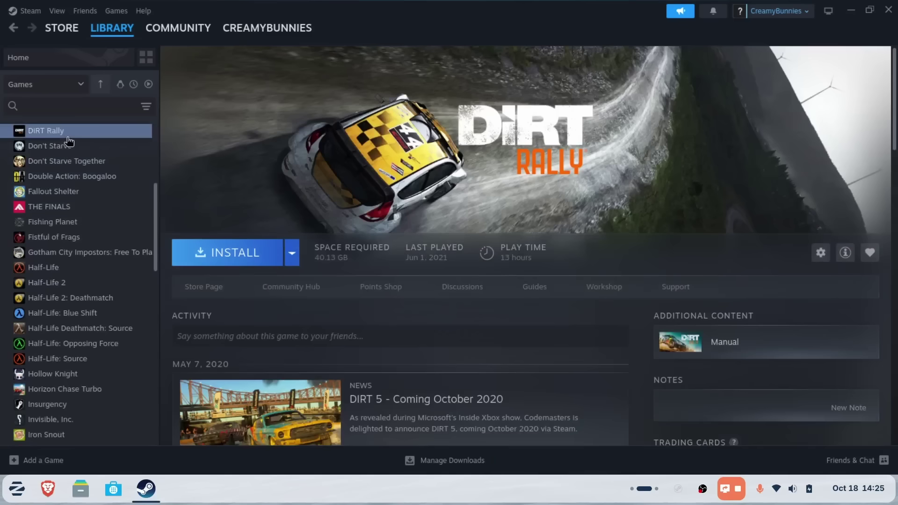
left_click(90, 205)
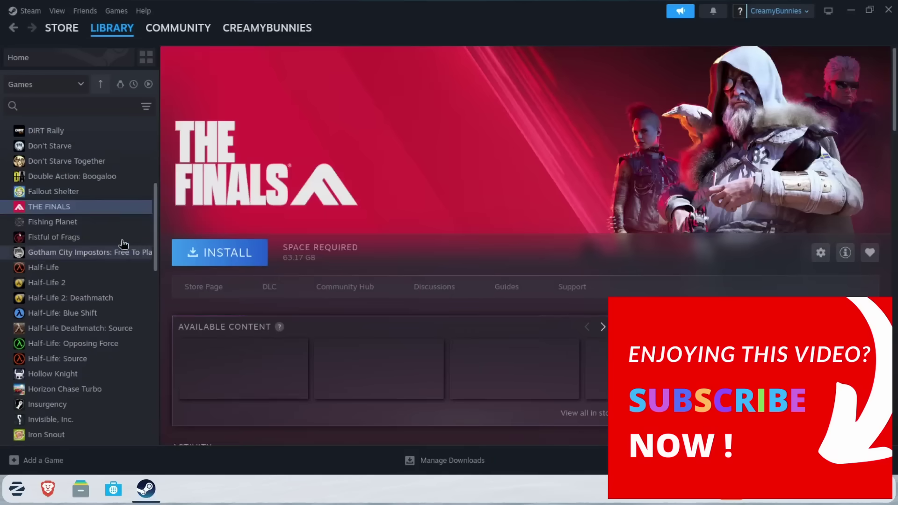
scroll(109, 266, "down", 3)
left_click(87, 268)
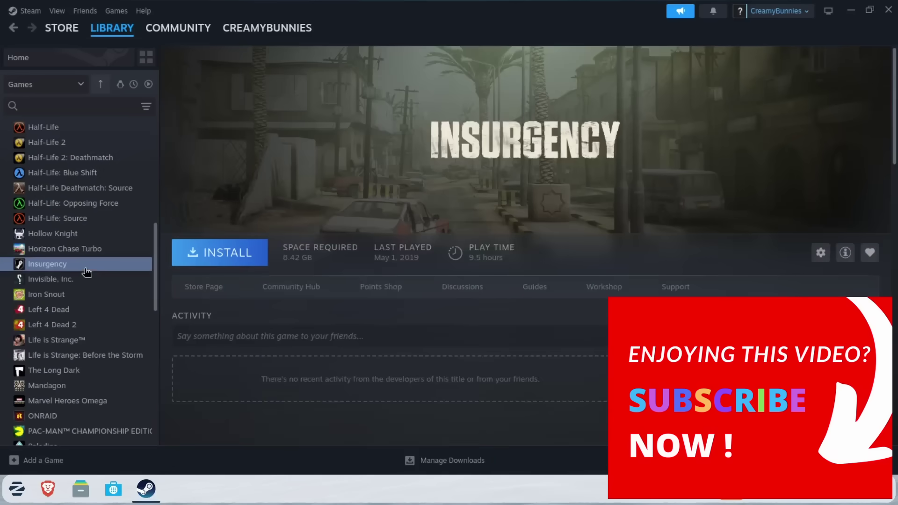
left_click(91, 278)
left_click(92, 296)
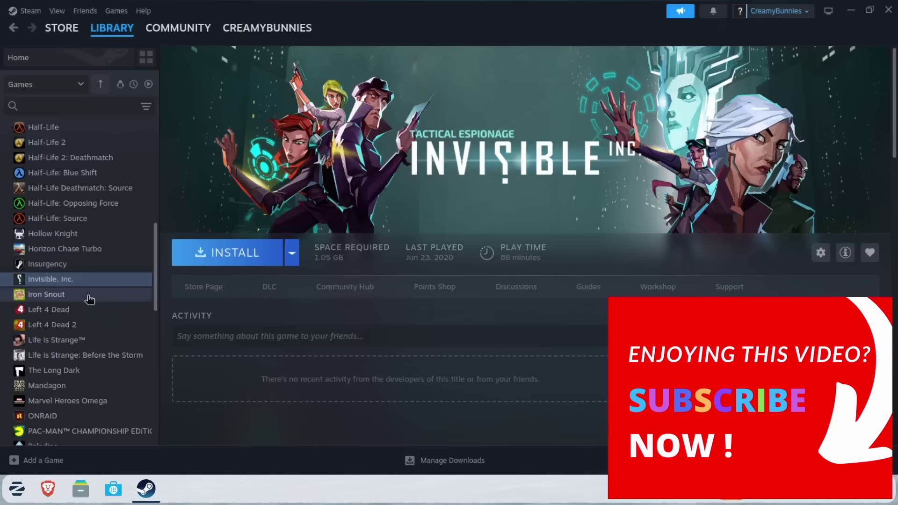
left_click(87, 310)
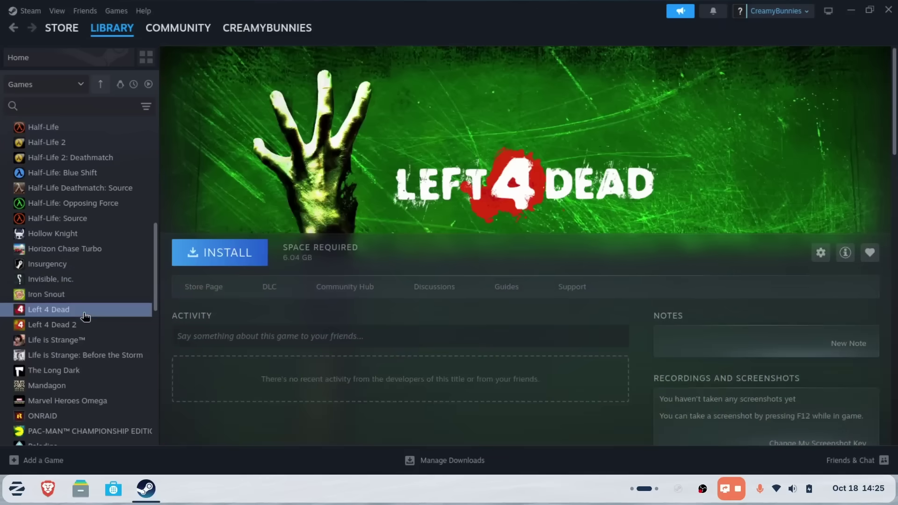
View The Long Dark, Portal, Soccer Manager 2017 and The Witcher 3, checking its play devices.
scroll(93, 281, "down", 5)
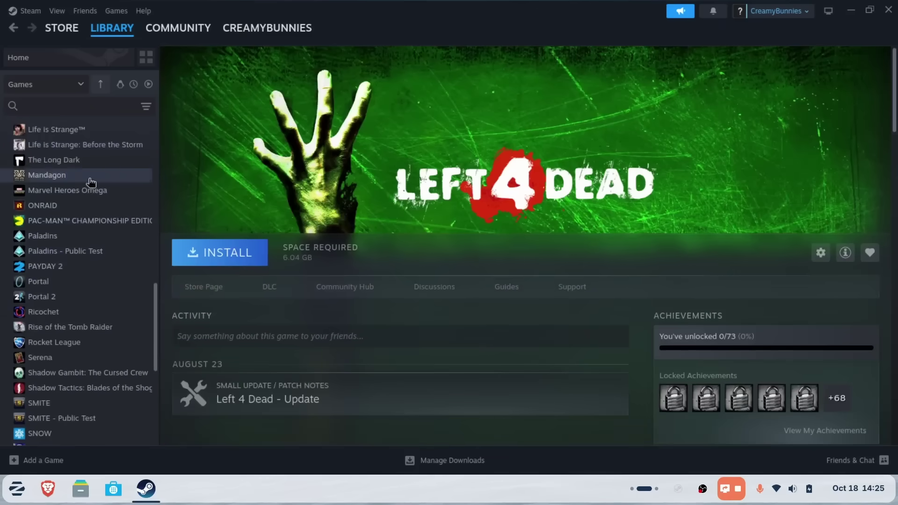
left_click(93, 161)
left_click(100, 283)
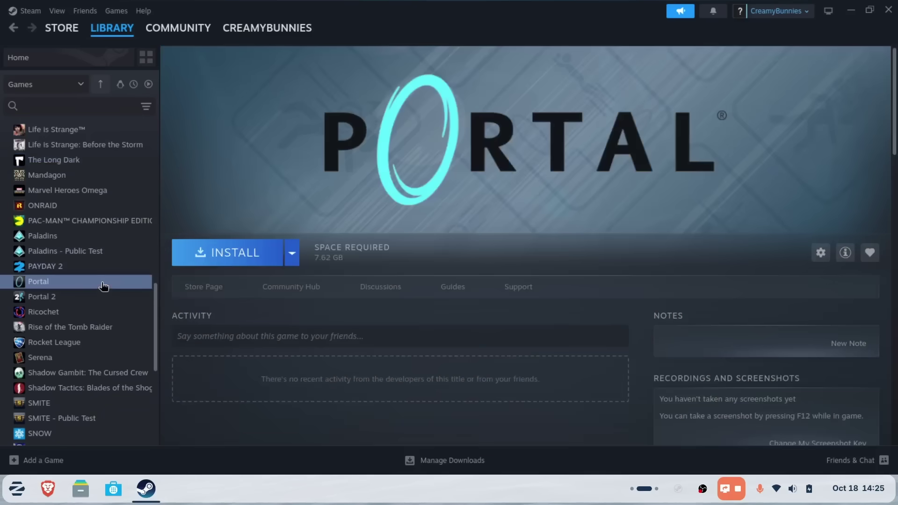
scroll(59, 266, "down", 5)
left_click(61, 240)
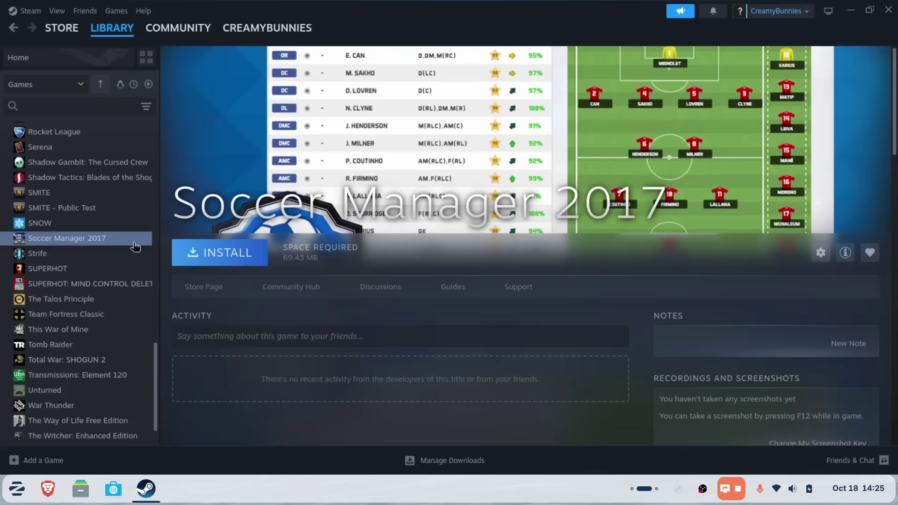
scroll(113, 281, "down", 2)
left_click(109, 420)
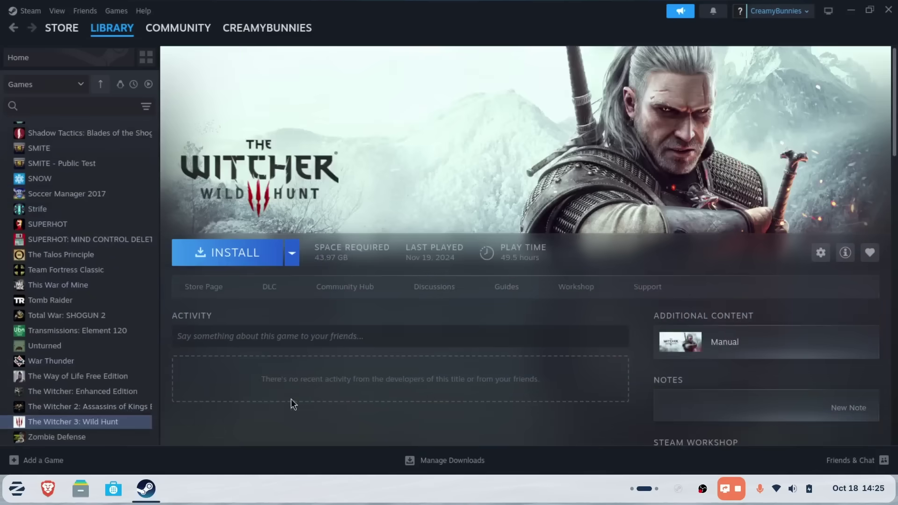
left_click(291, 254)
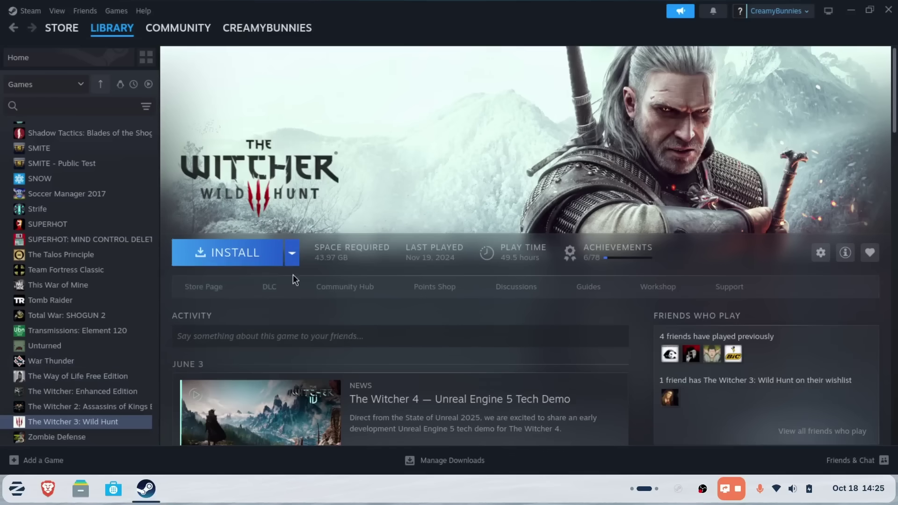
left_click(292, 257)
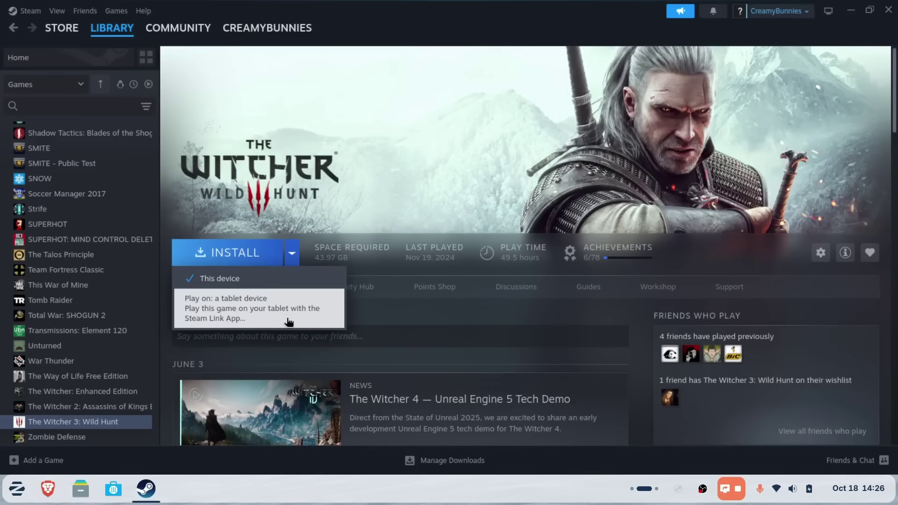
View Way of Life, War Thunder, Tomb Raider and Borderlands 2, ending on Counter-Strike: Source.
left_click(86, 377)
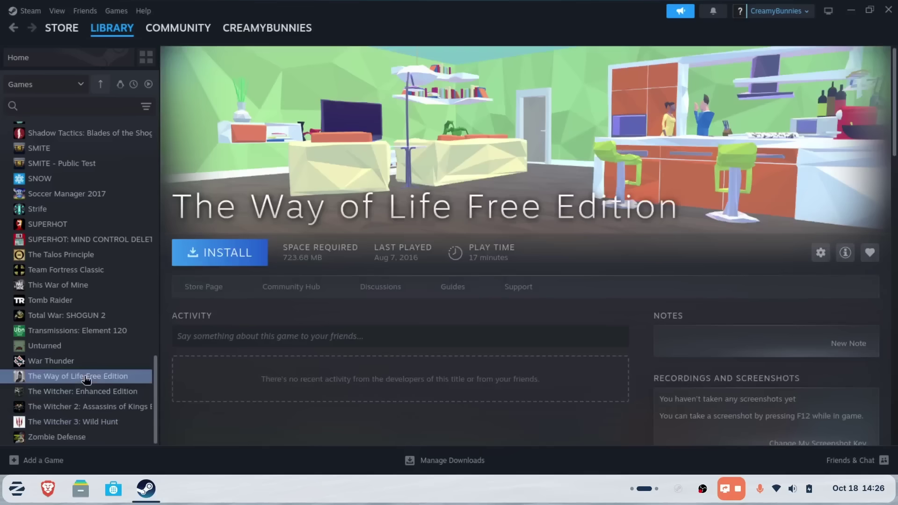
left_click(79, 361)
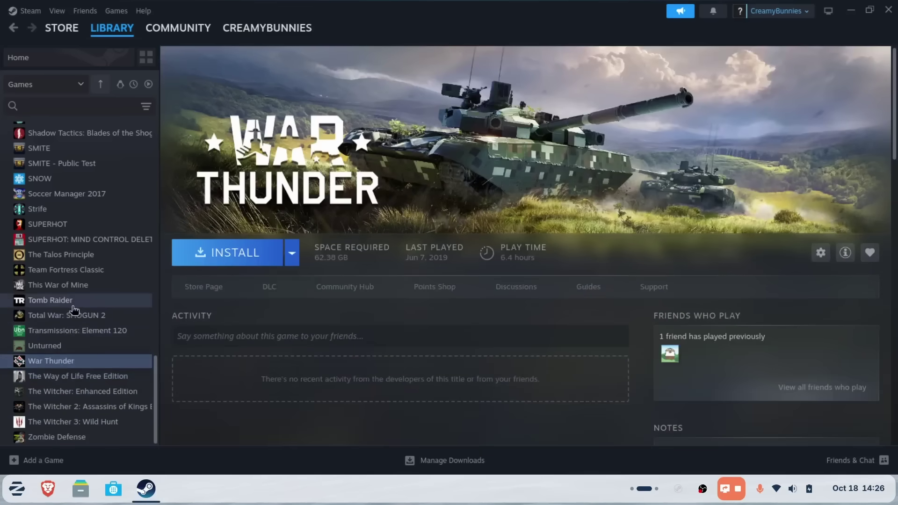
left_click(74, 304)
scroll(75, 315, "up", 15)
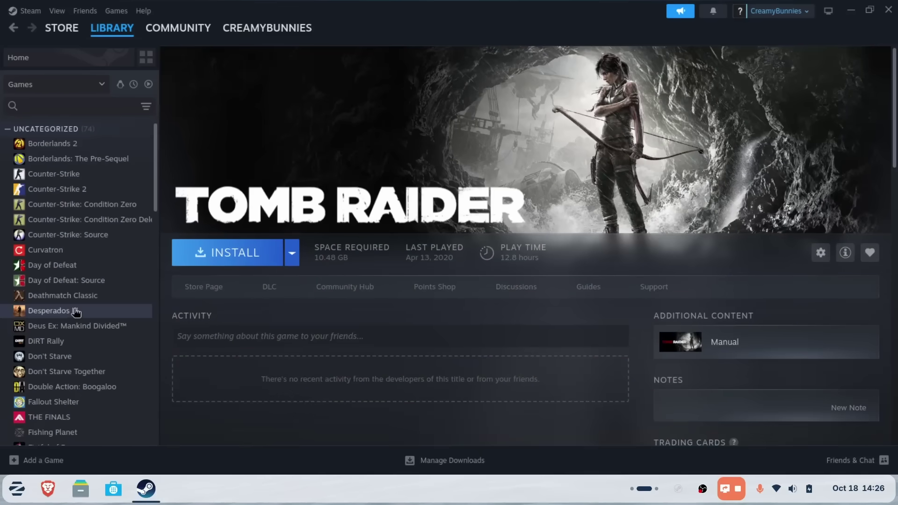
left_click(74, 144)
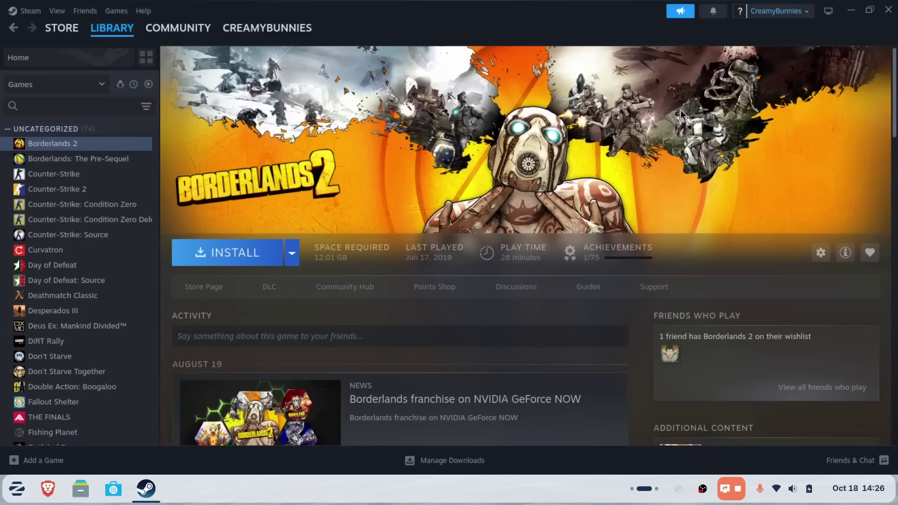
left_click(122, 235)
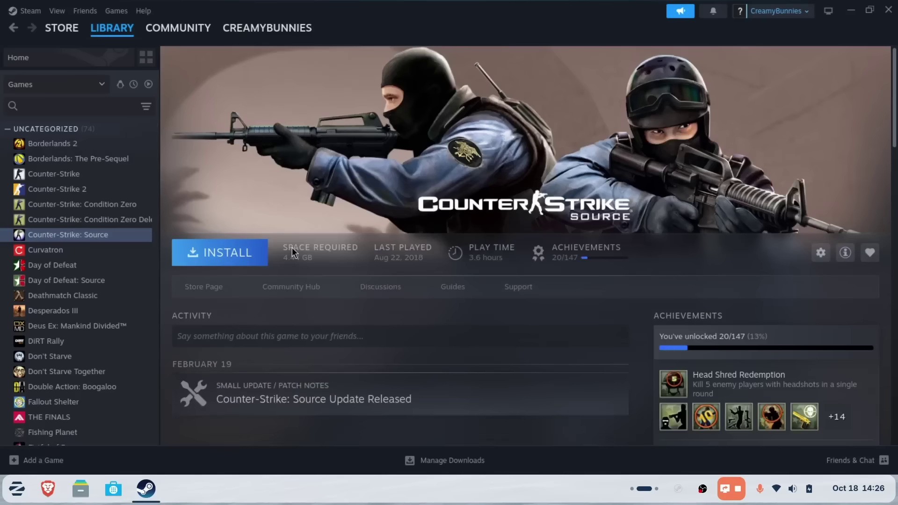